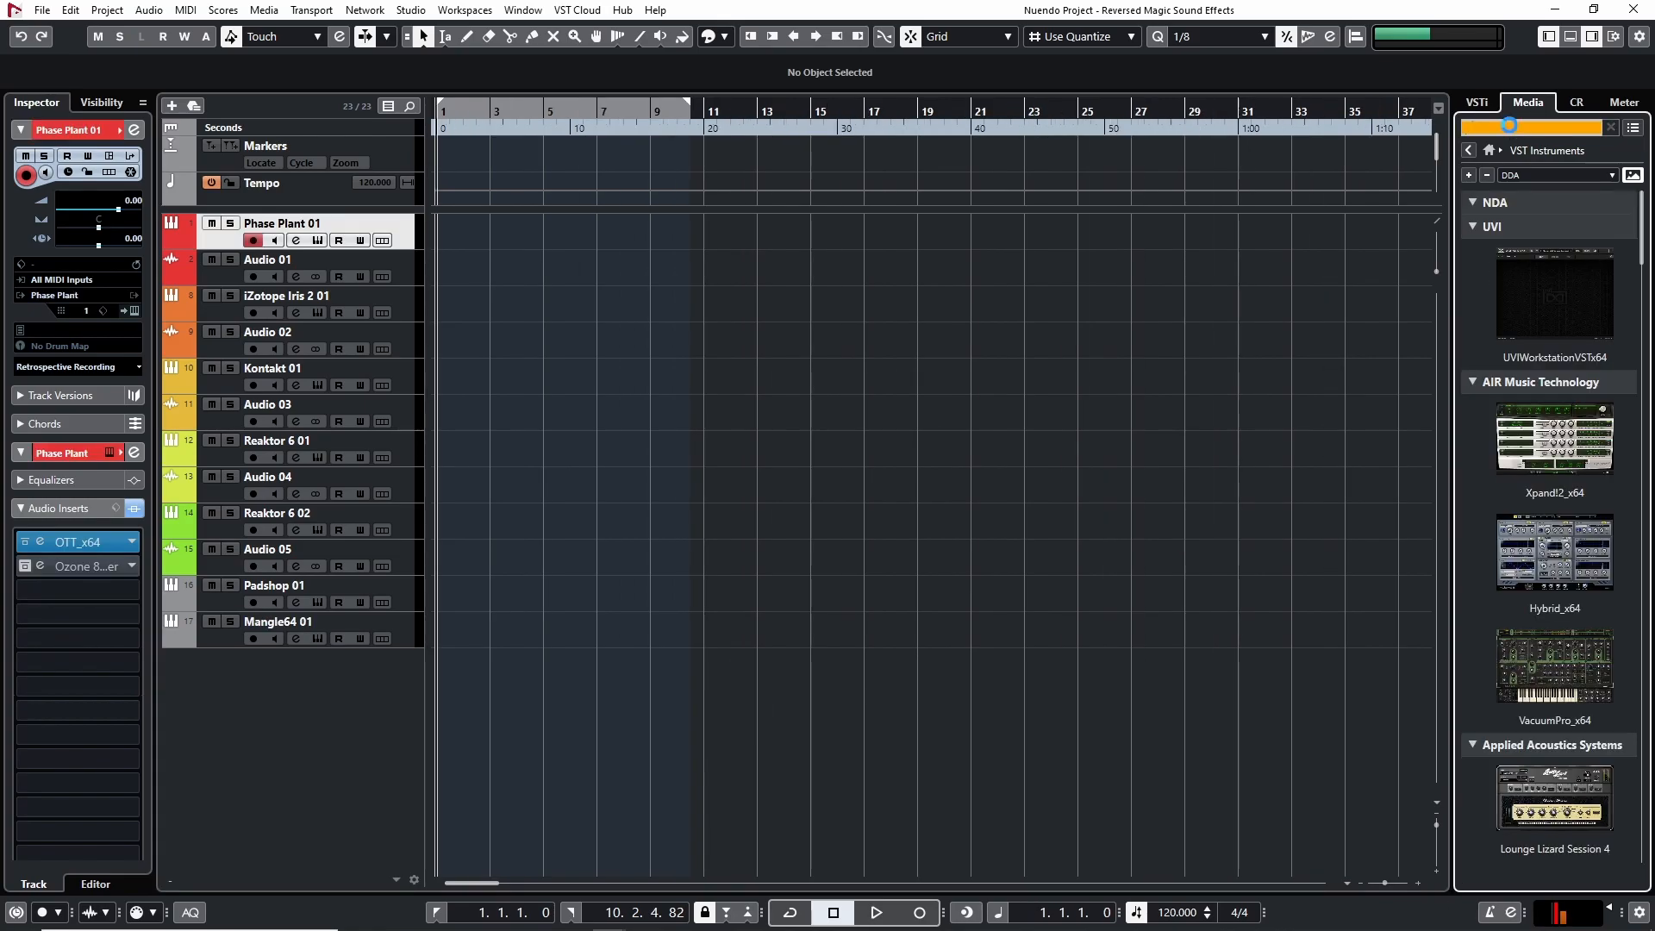
Step: Add a Phase Plant instrument track below Audio 01 and insert a Sampler generator in it
text(phase)
drag(1554, 229, 379, 292)
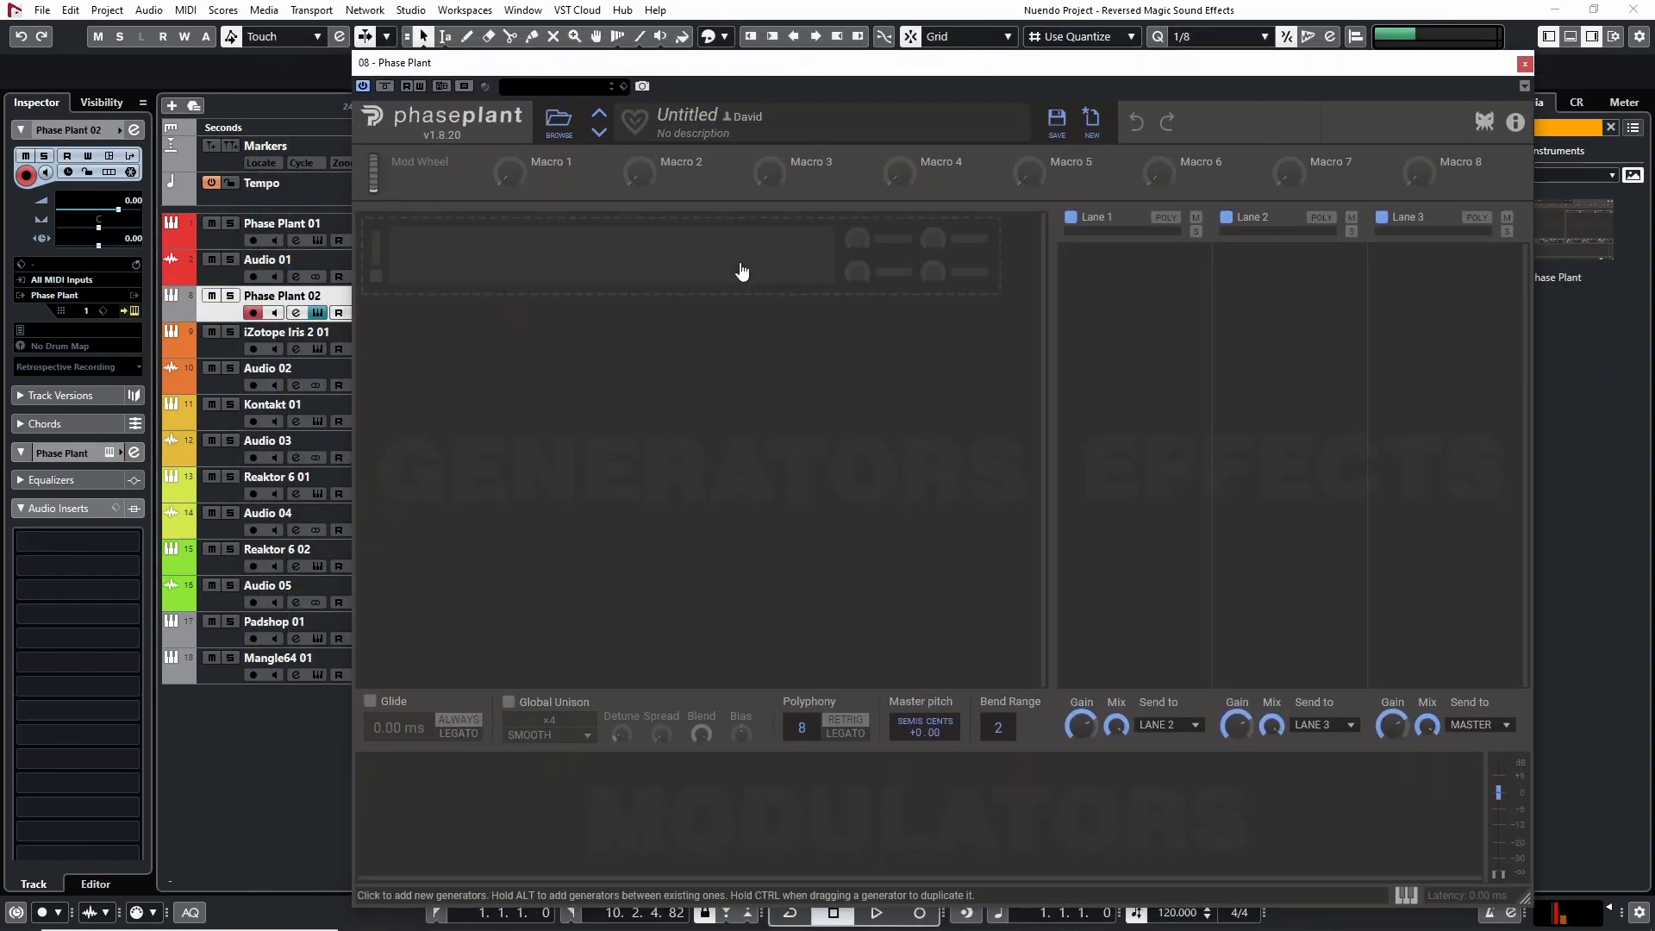
click(742, 271)
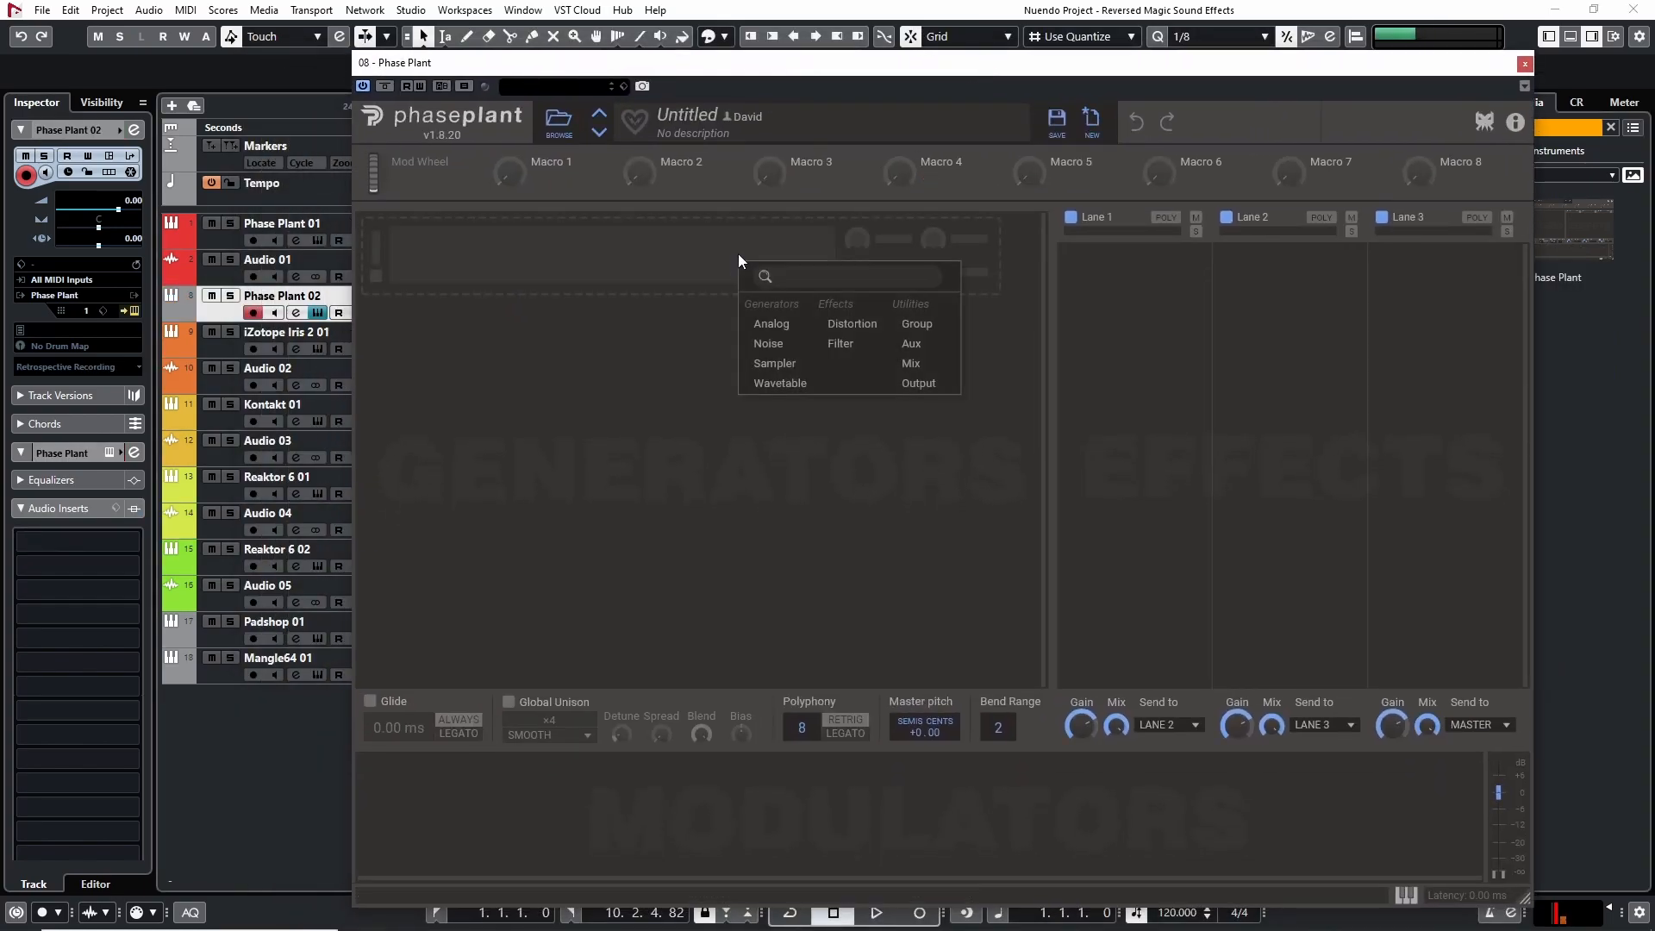
click(795, 361)
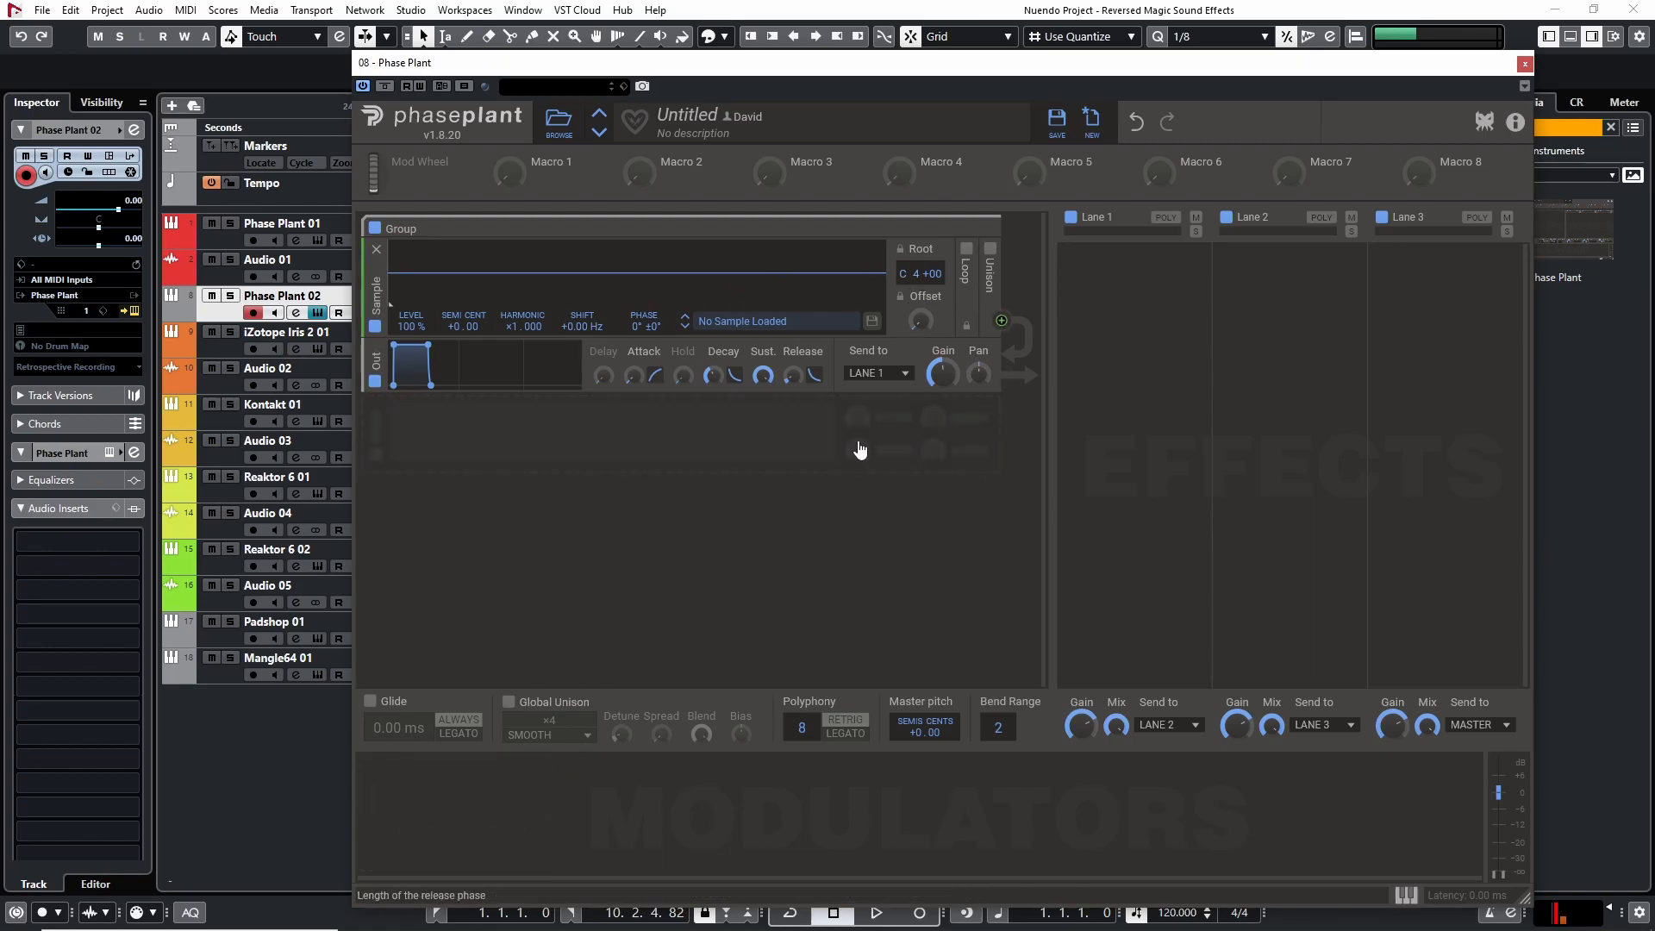
Step: Load the SFX_Material_PlasticFolder001 sound file into the Sampler generator
key(alt+Tab)
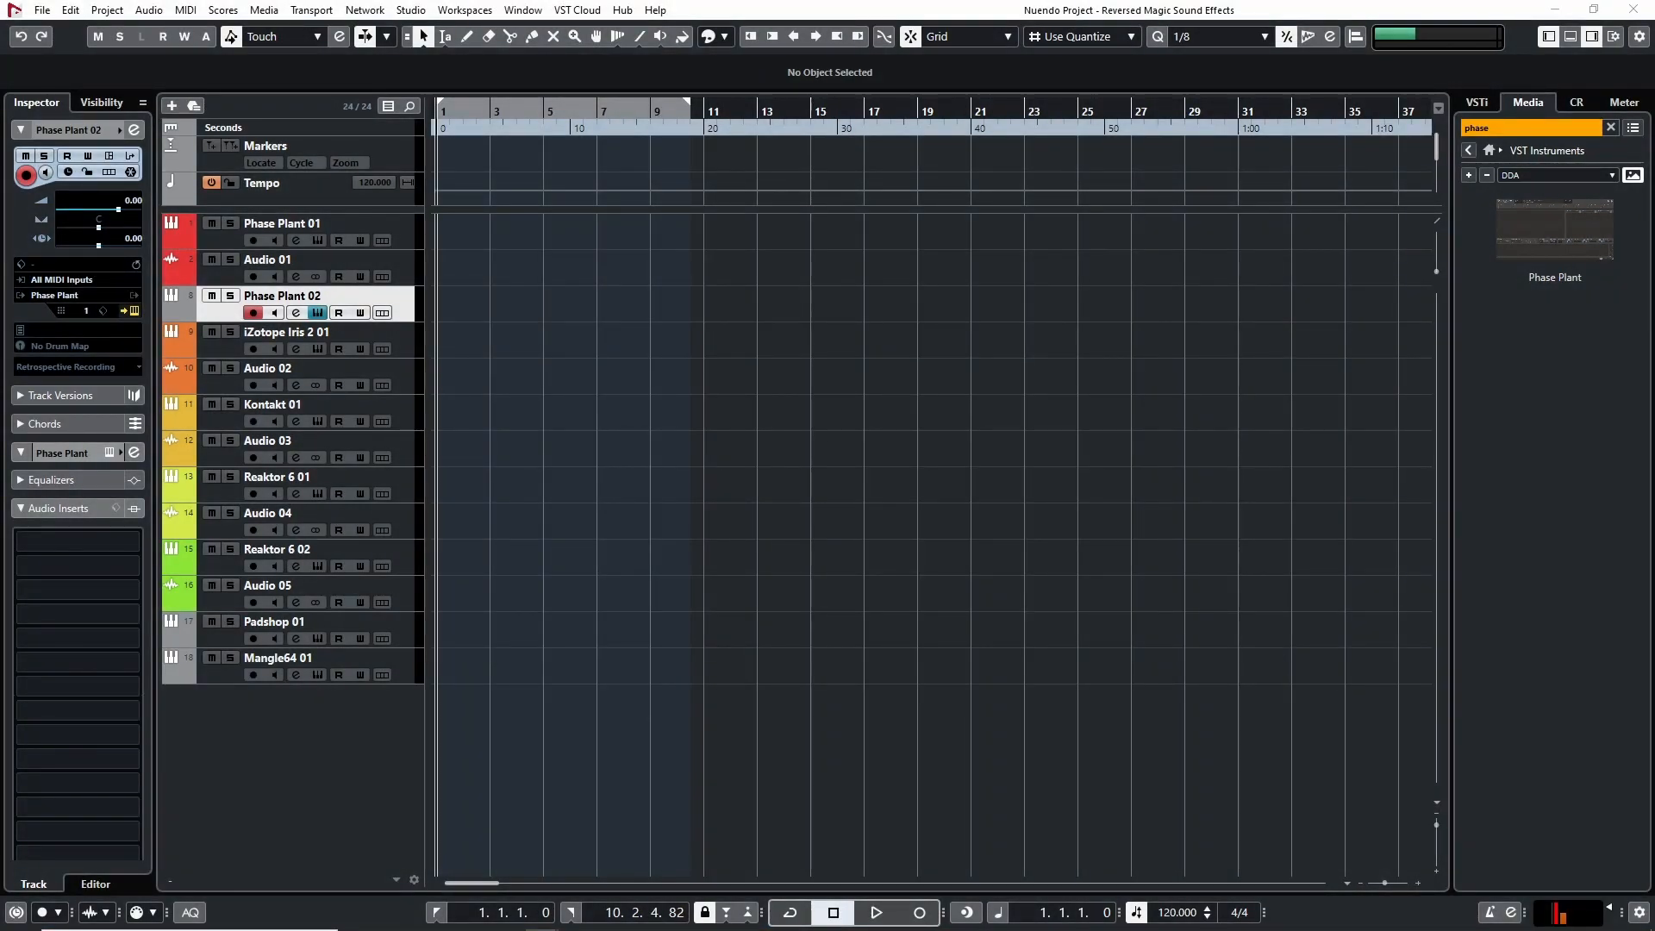
key(alt+Tab)
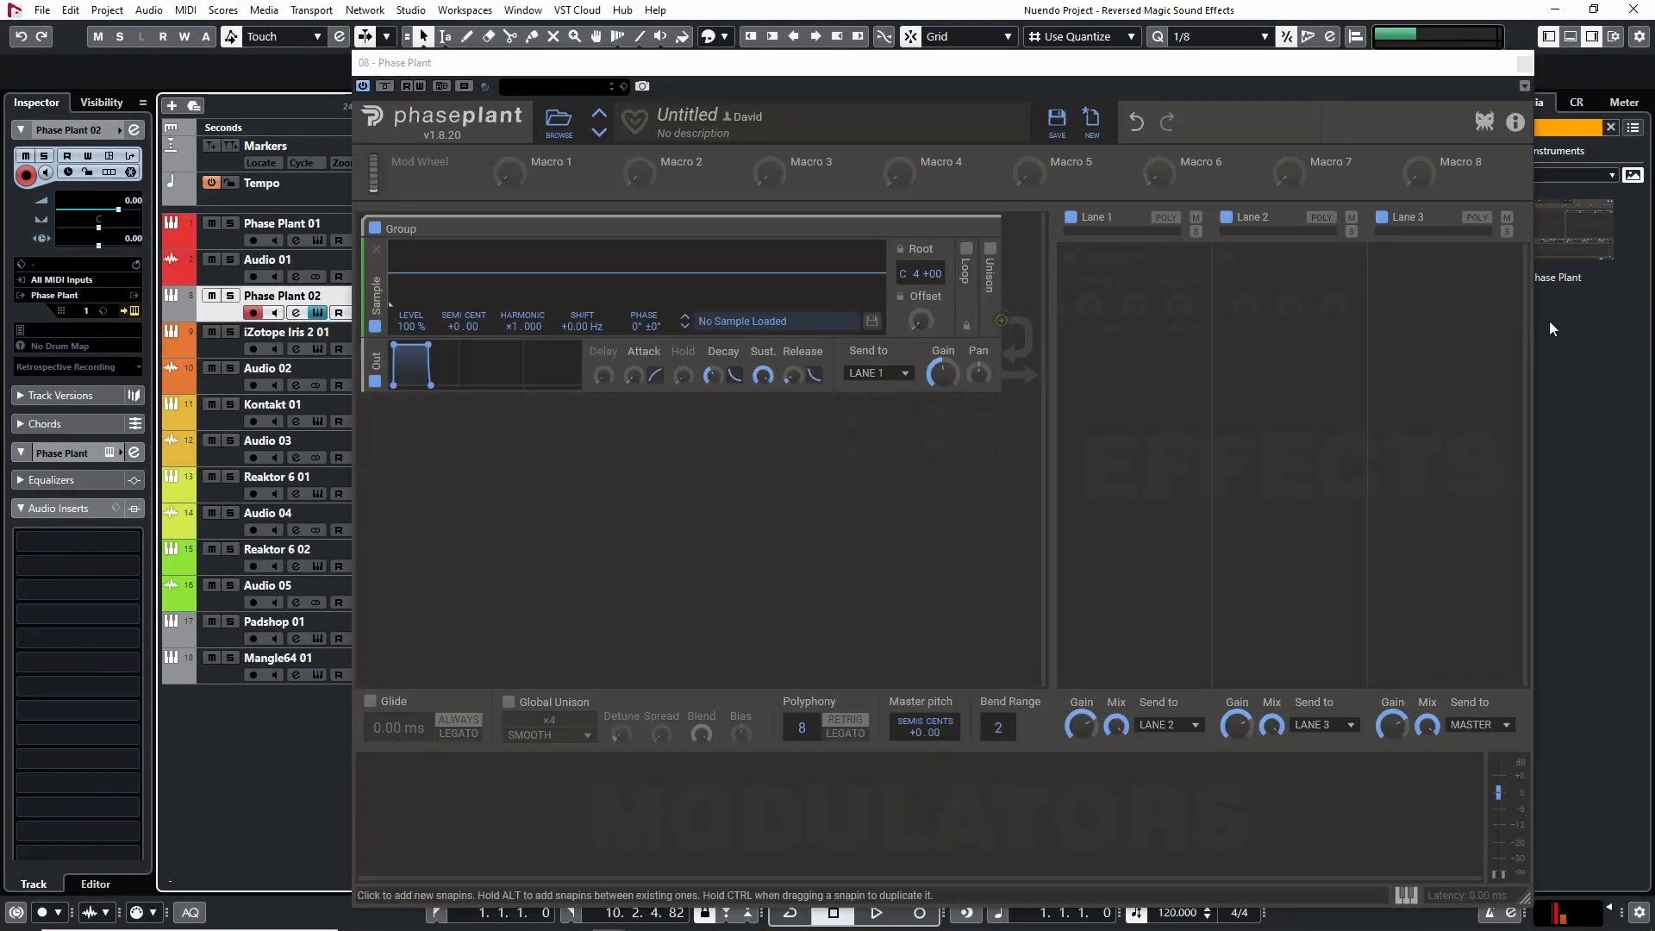
key(alt+Tab)
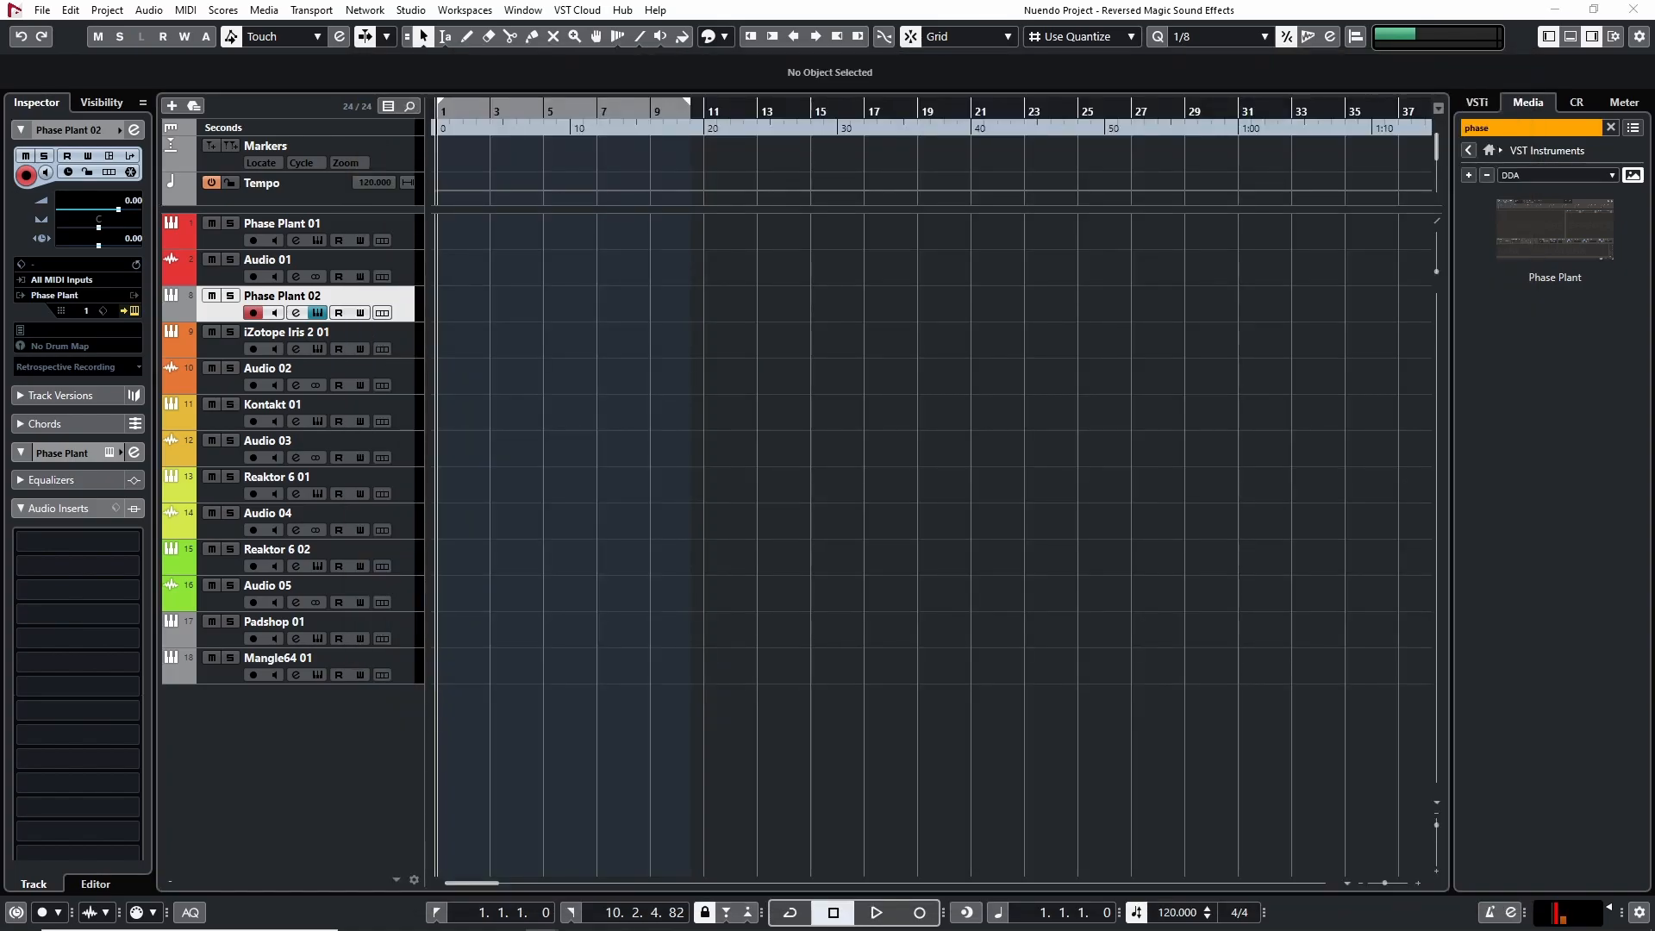
key(alt+Tab)
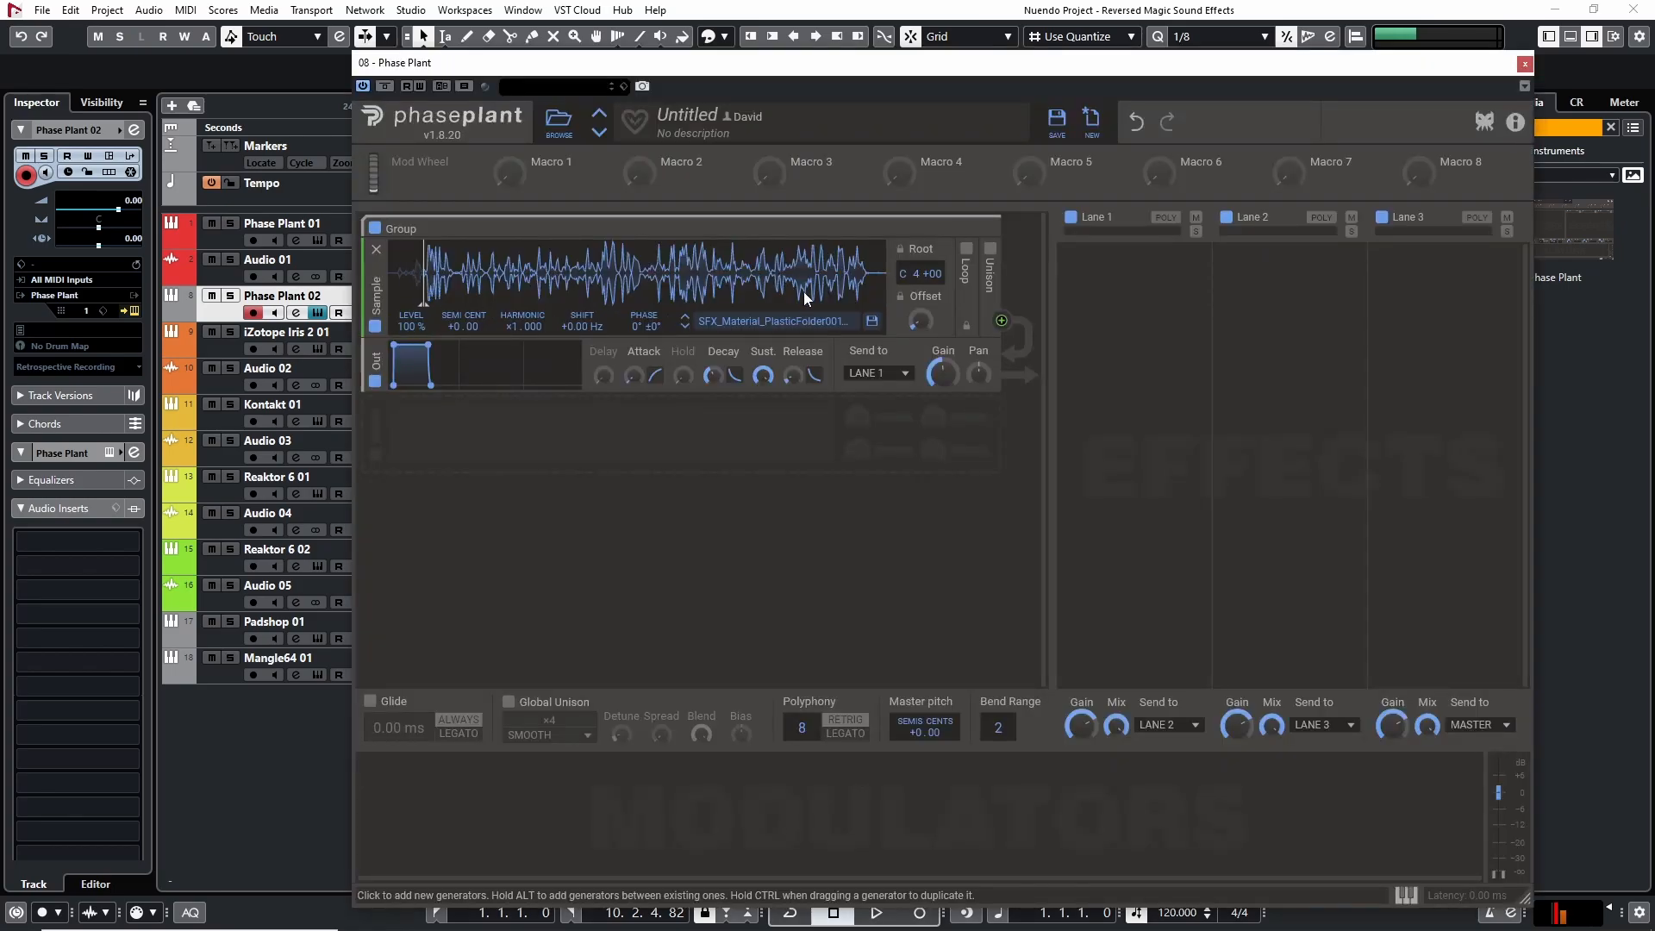
Step: Enable infinite looping on the Sampler and extend the loop region across the whole sample
click(966, 249)
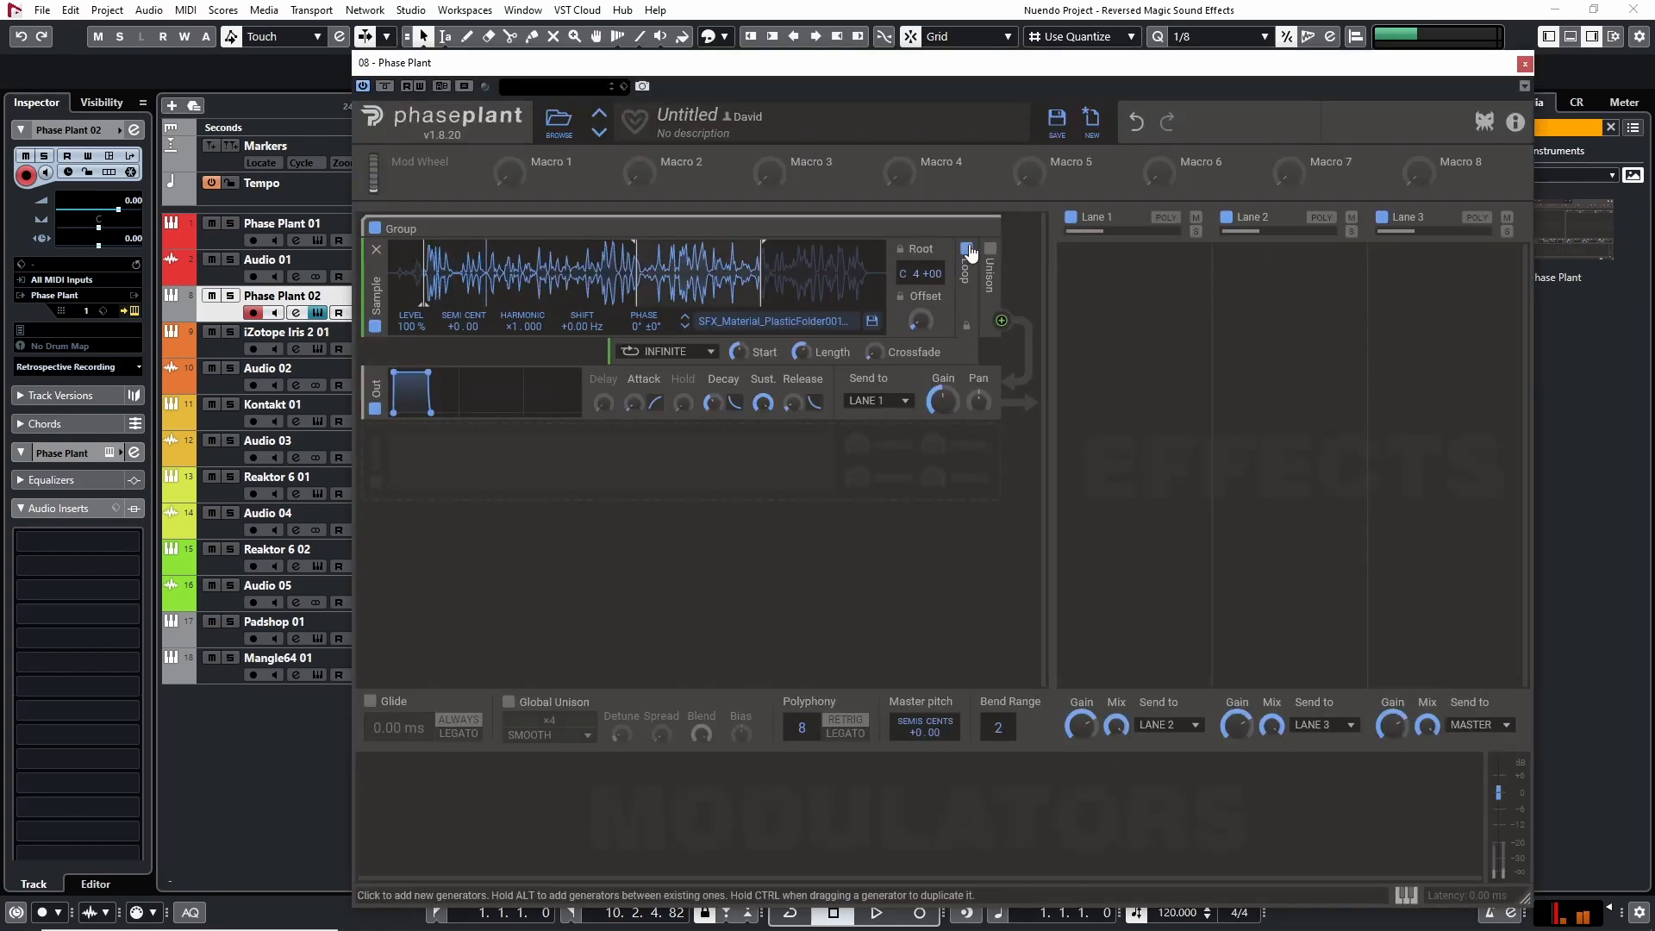
drag(636, 271, 422, 271)
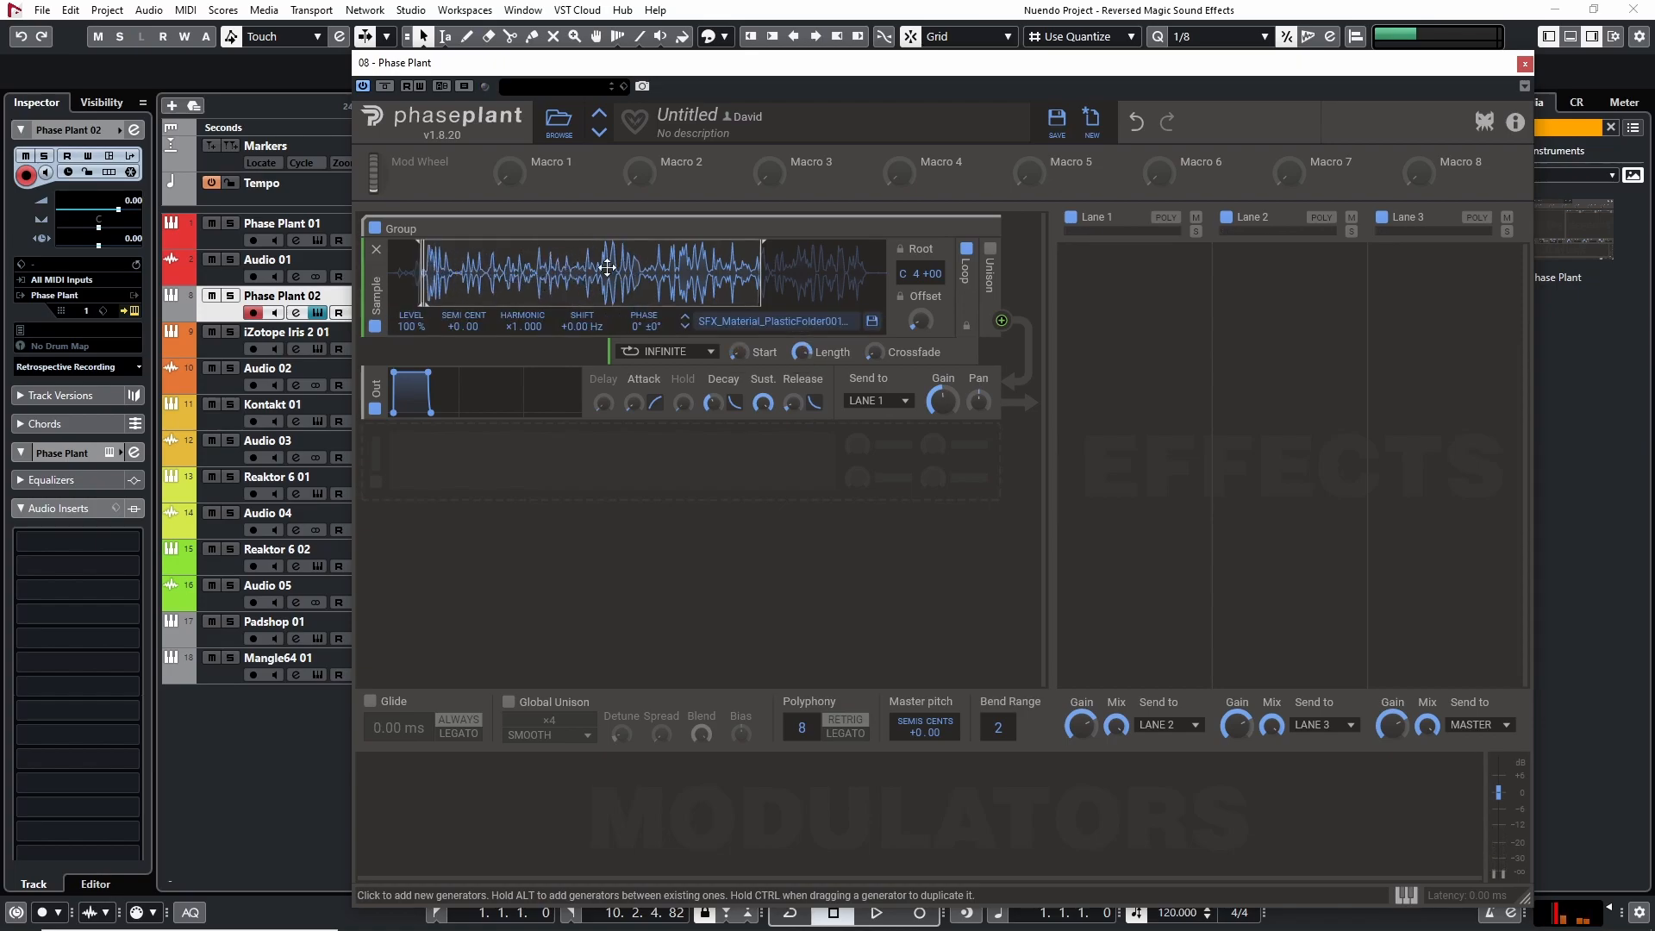
drag(762, 276, 871, 260)
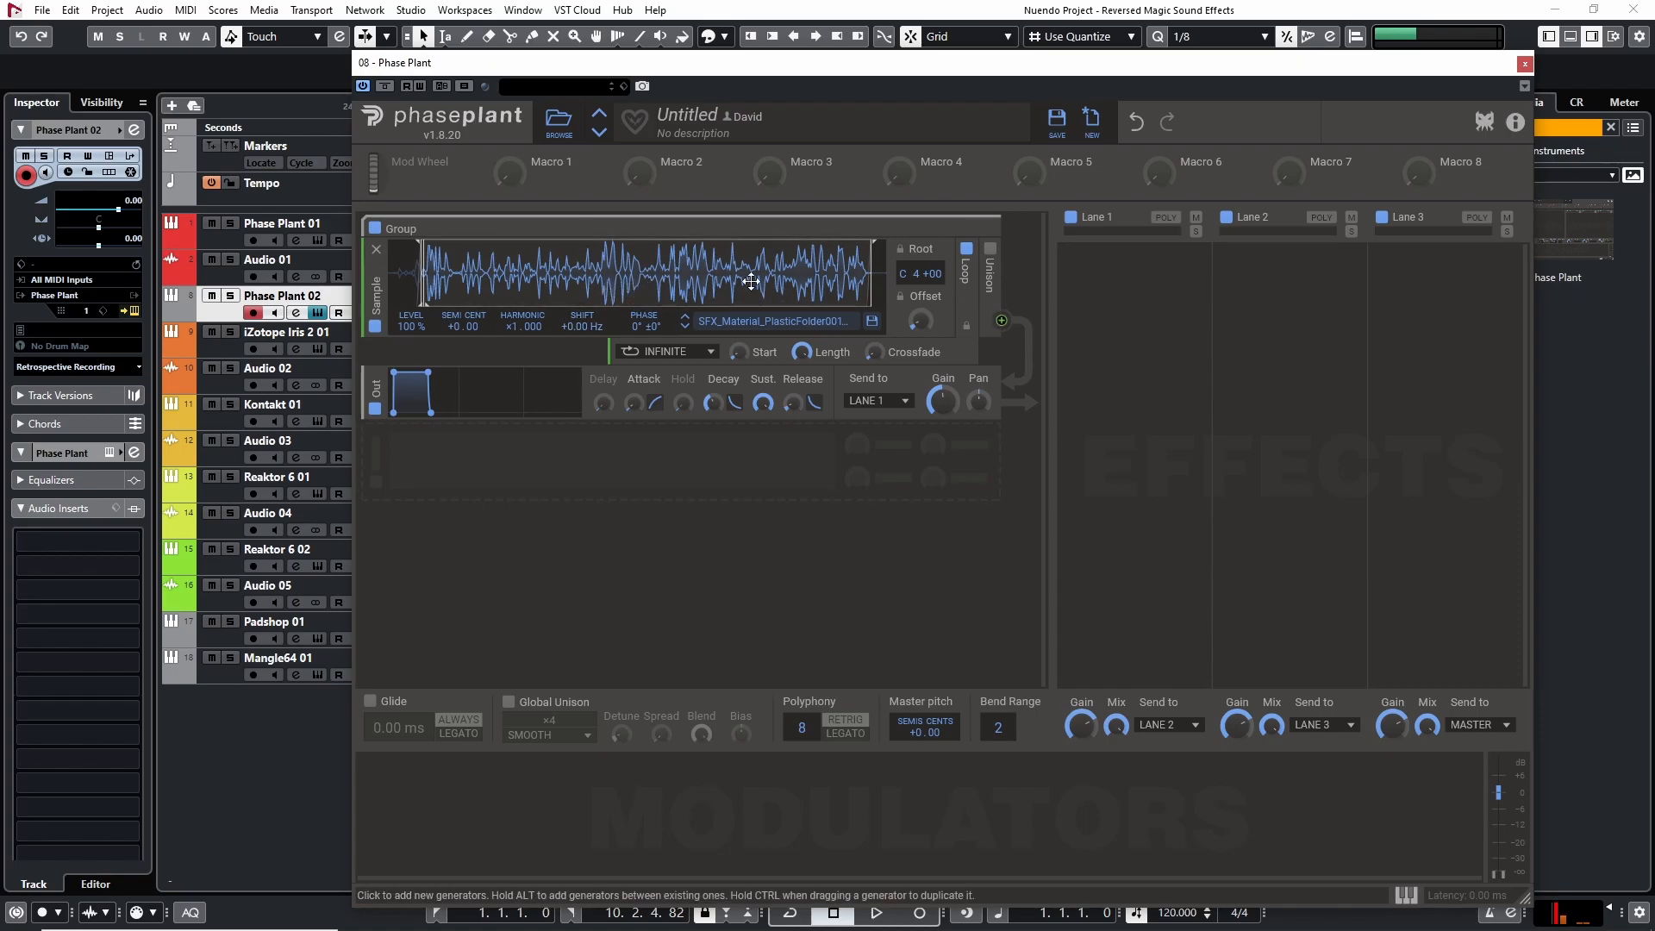
drag(859, 72, 892, 62)
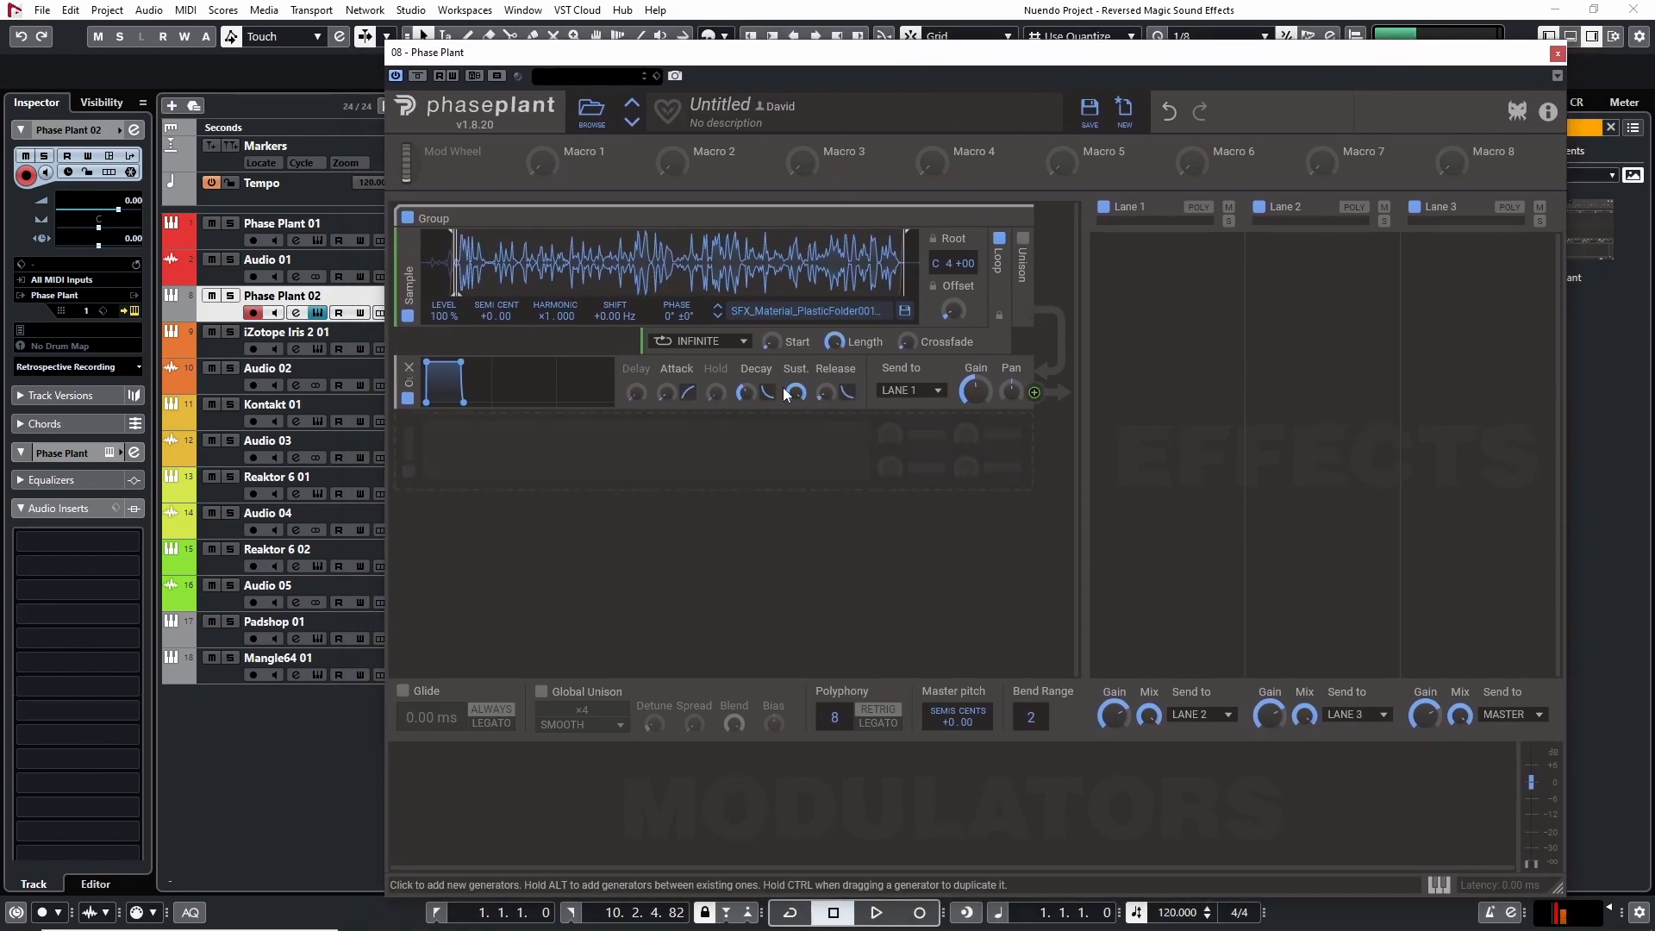
drag(1136, 51, 1057, 60)
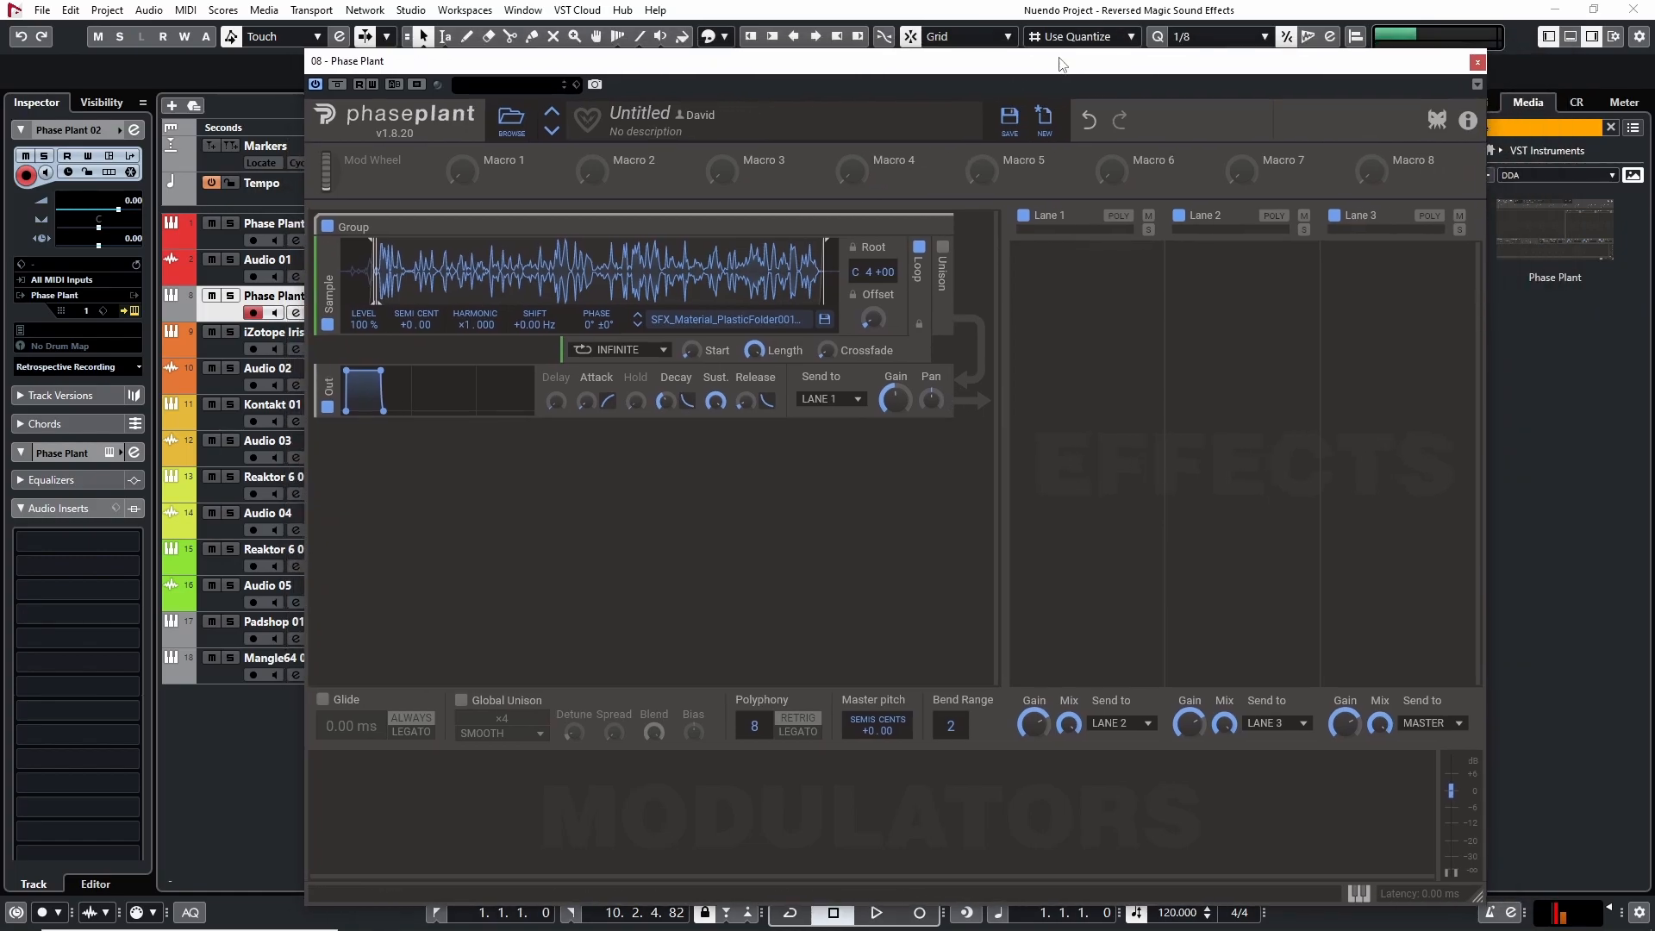
Step: Add a Convolver effect to Lane 1 and load the Materials_Screw sound file as its impulse response
click(1109, 296)
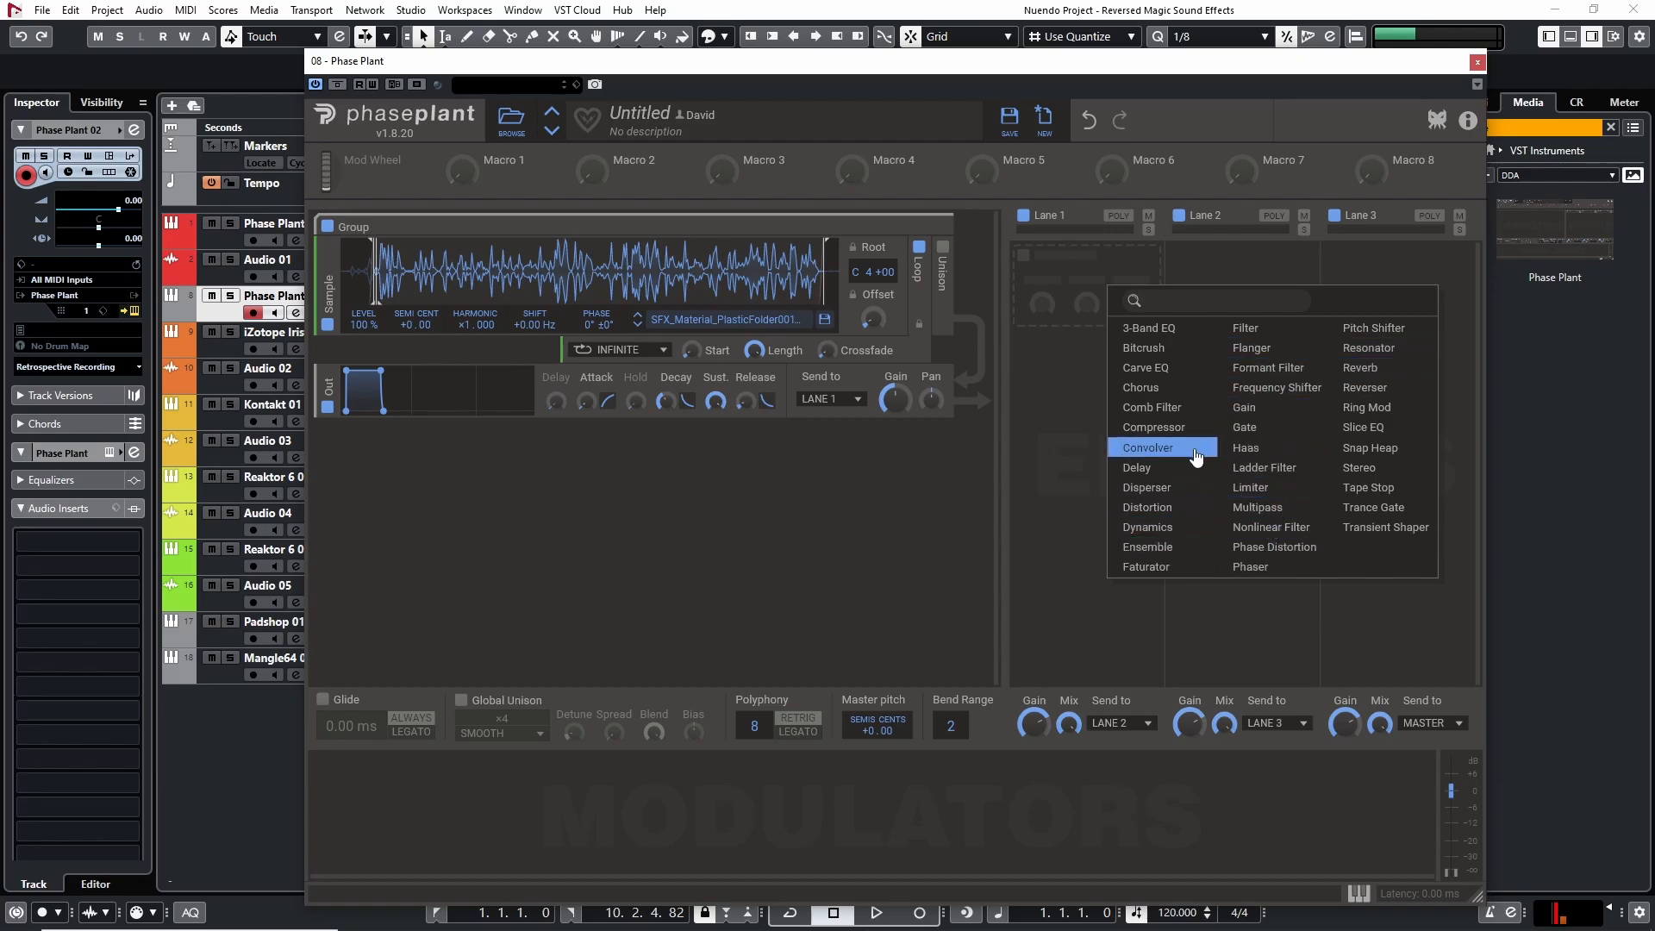
click(1148, 447)
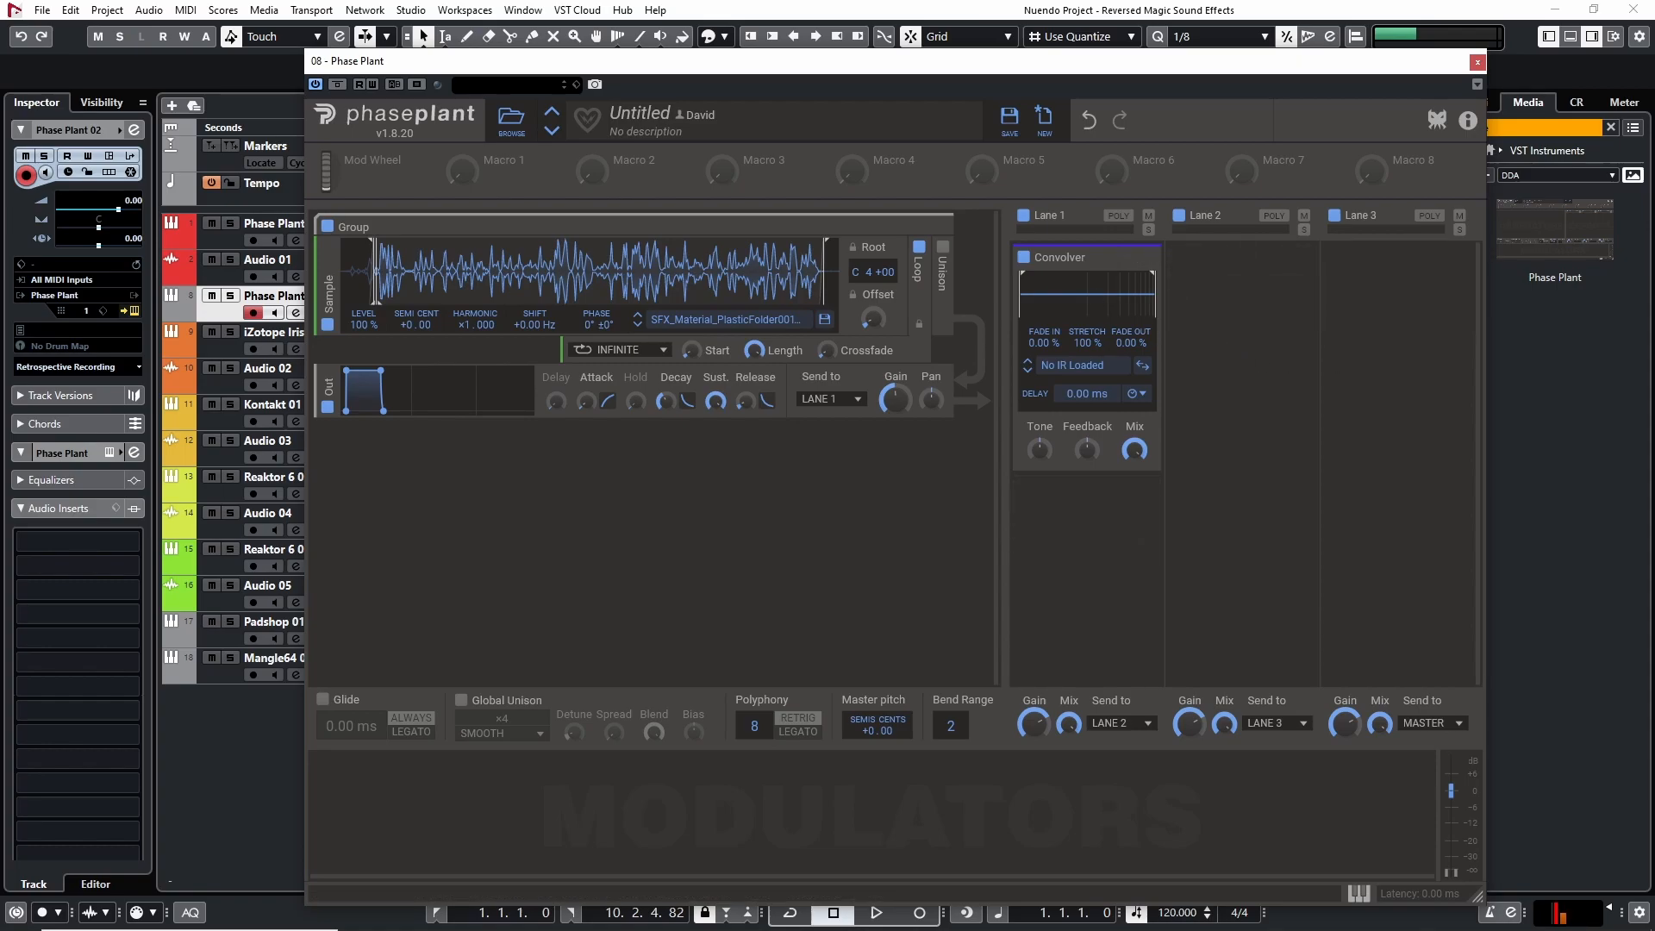
key(alt+Tab)
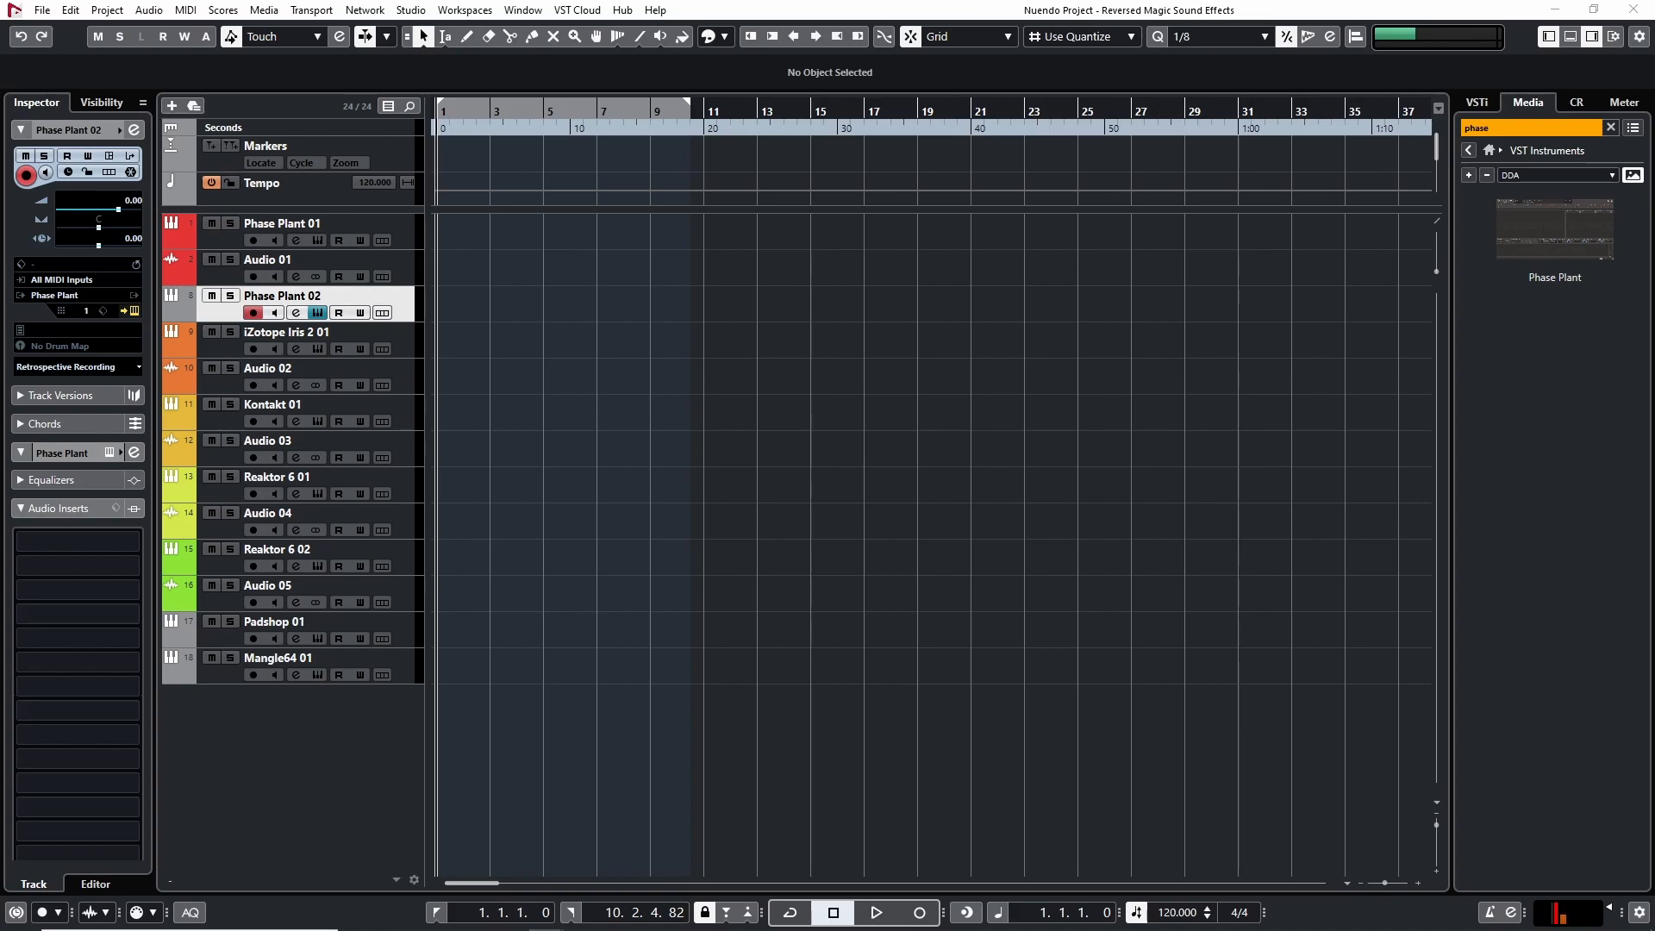
key(alt+Tab)
drag(1069, 298, 1069, 297)
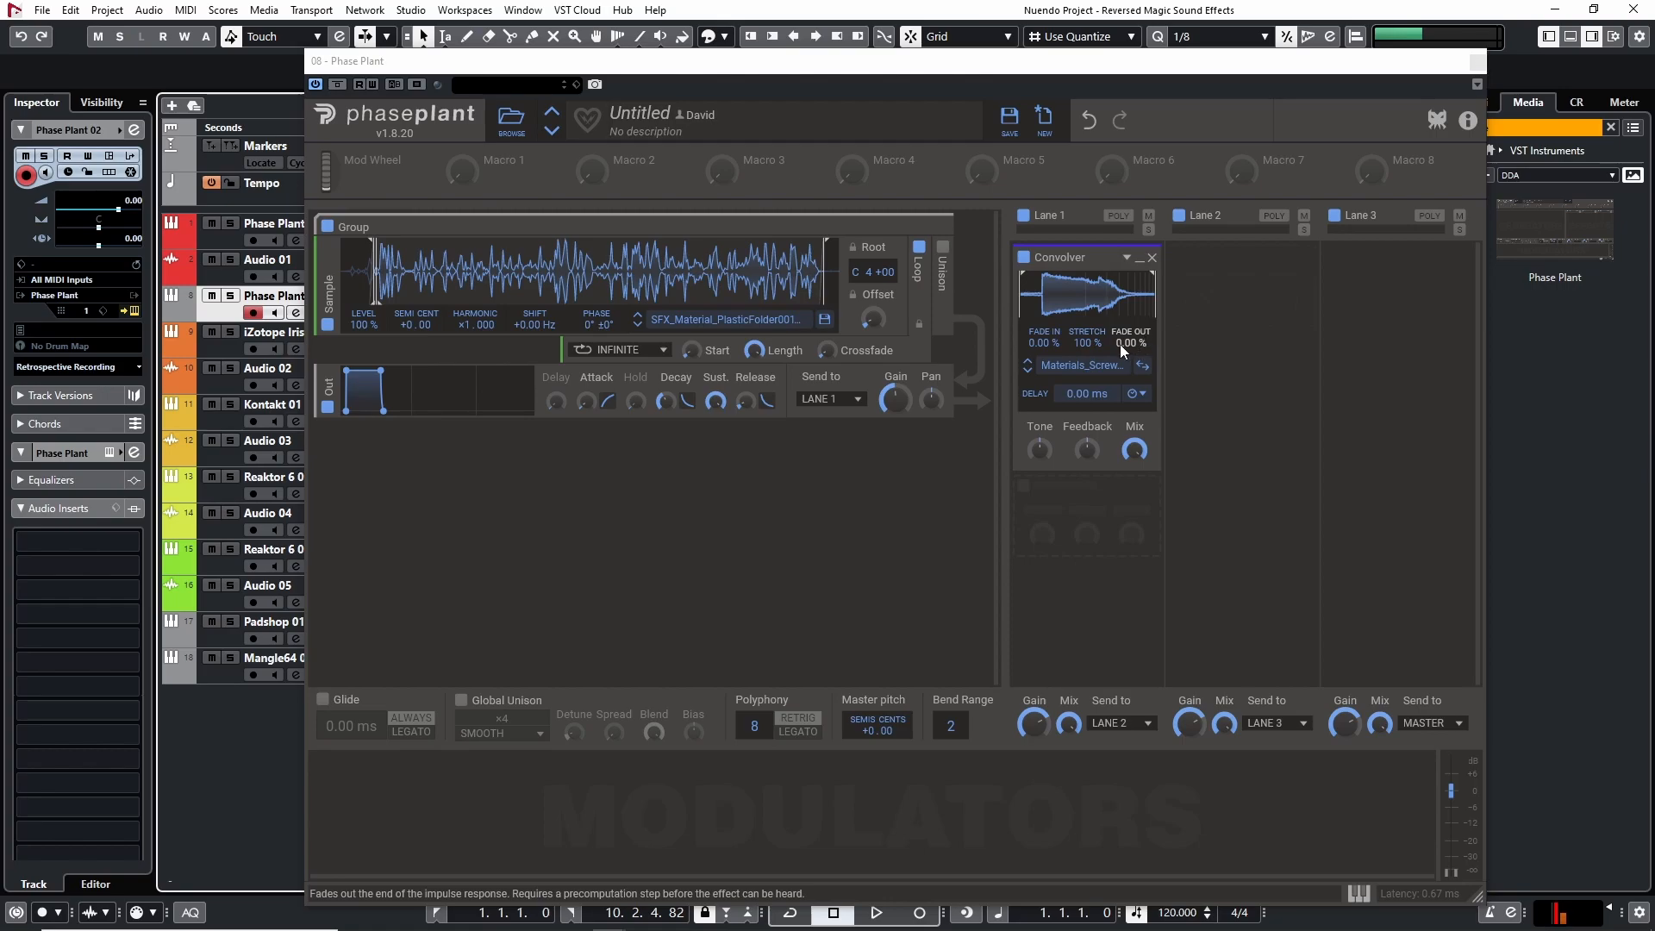
Step: Compare the Convolver's impulse response forwards and backwards, leaving it reversed
click(1142, 364)
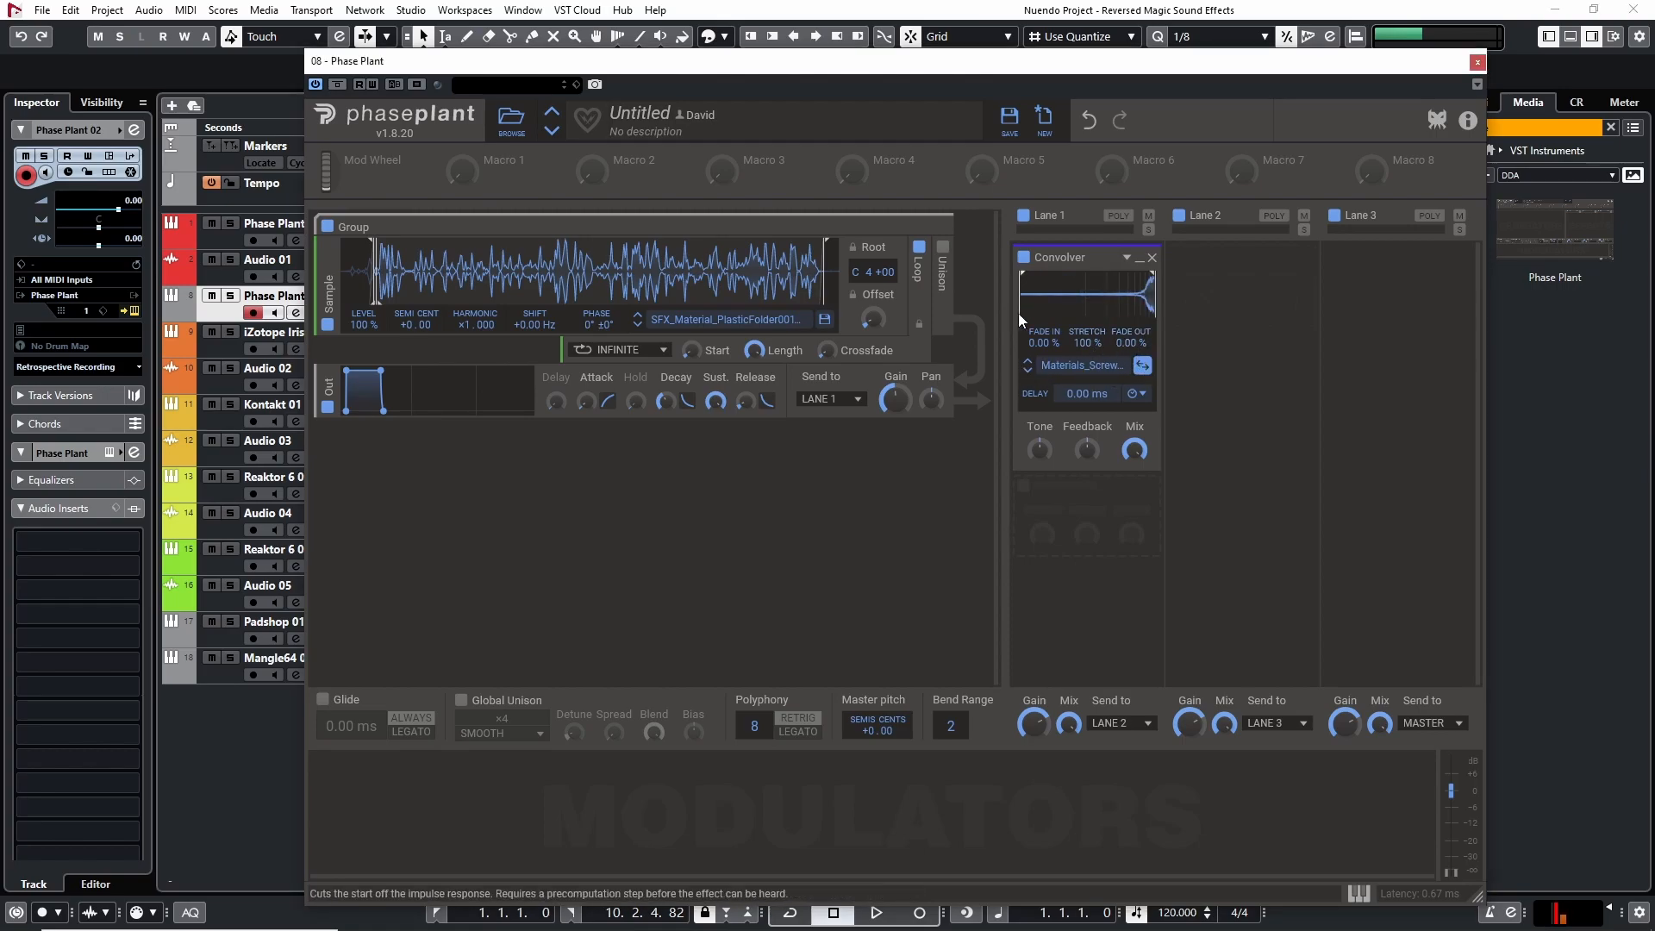
click(1142, 364)
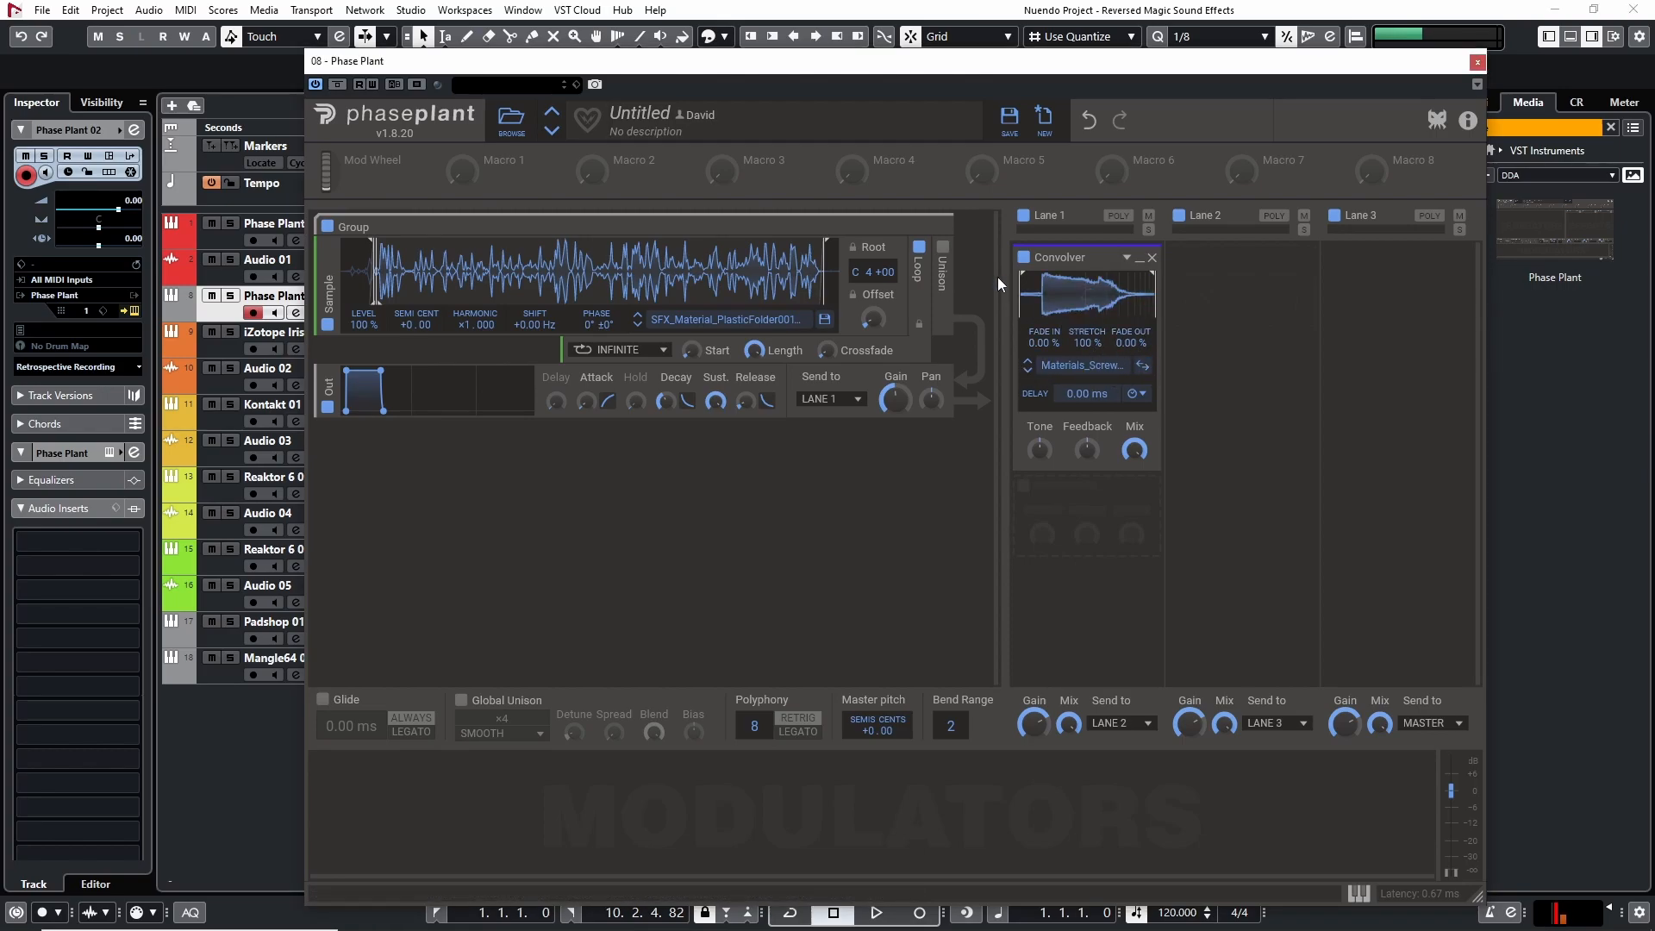
click(1142, 367)
Step: Trim the start of the reversed impulse response and set its fade-in to 22.4 %
drag(1024, 293, 1064, 294)
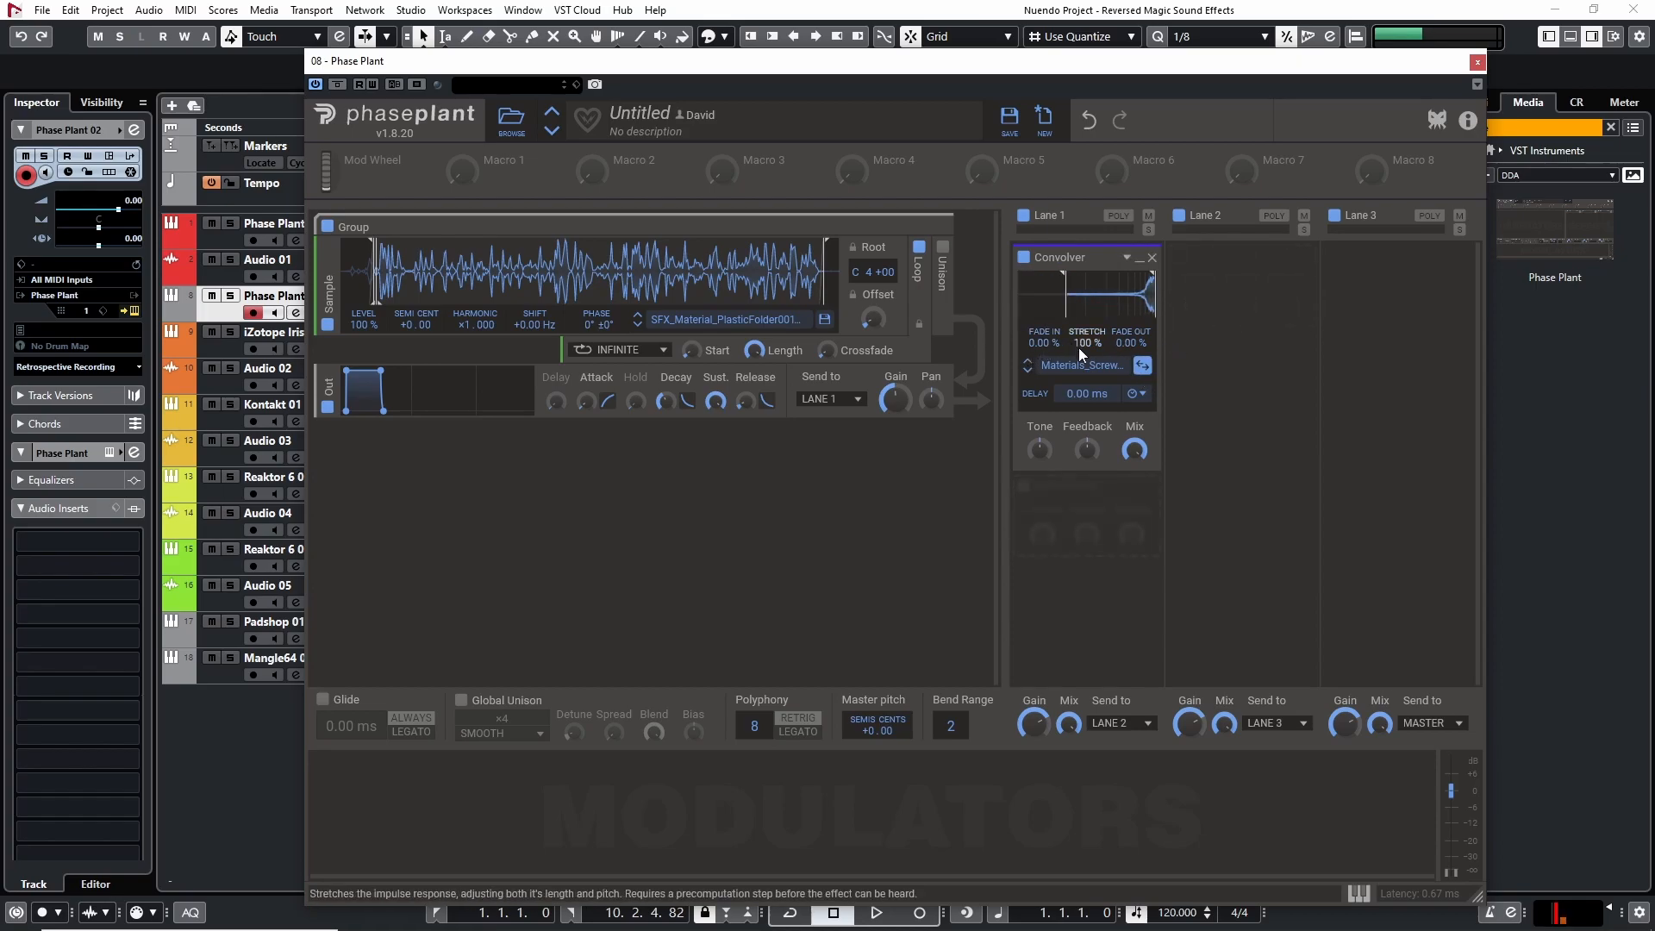
drag(1045, 342, 1041, 343)
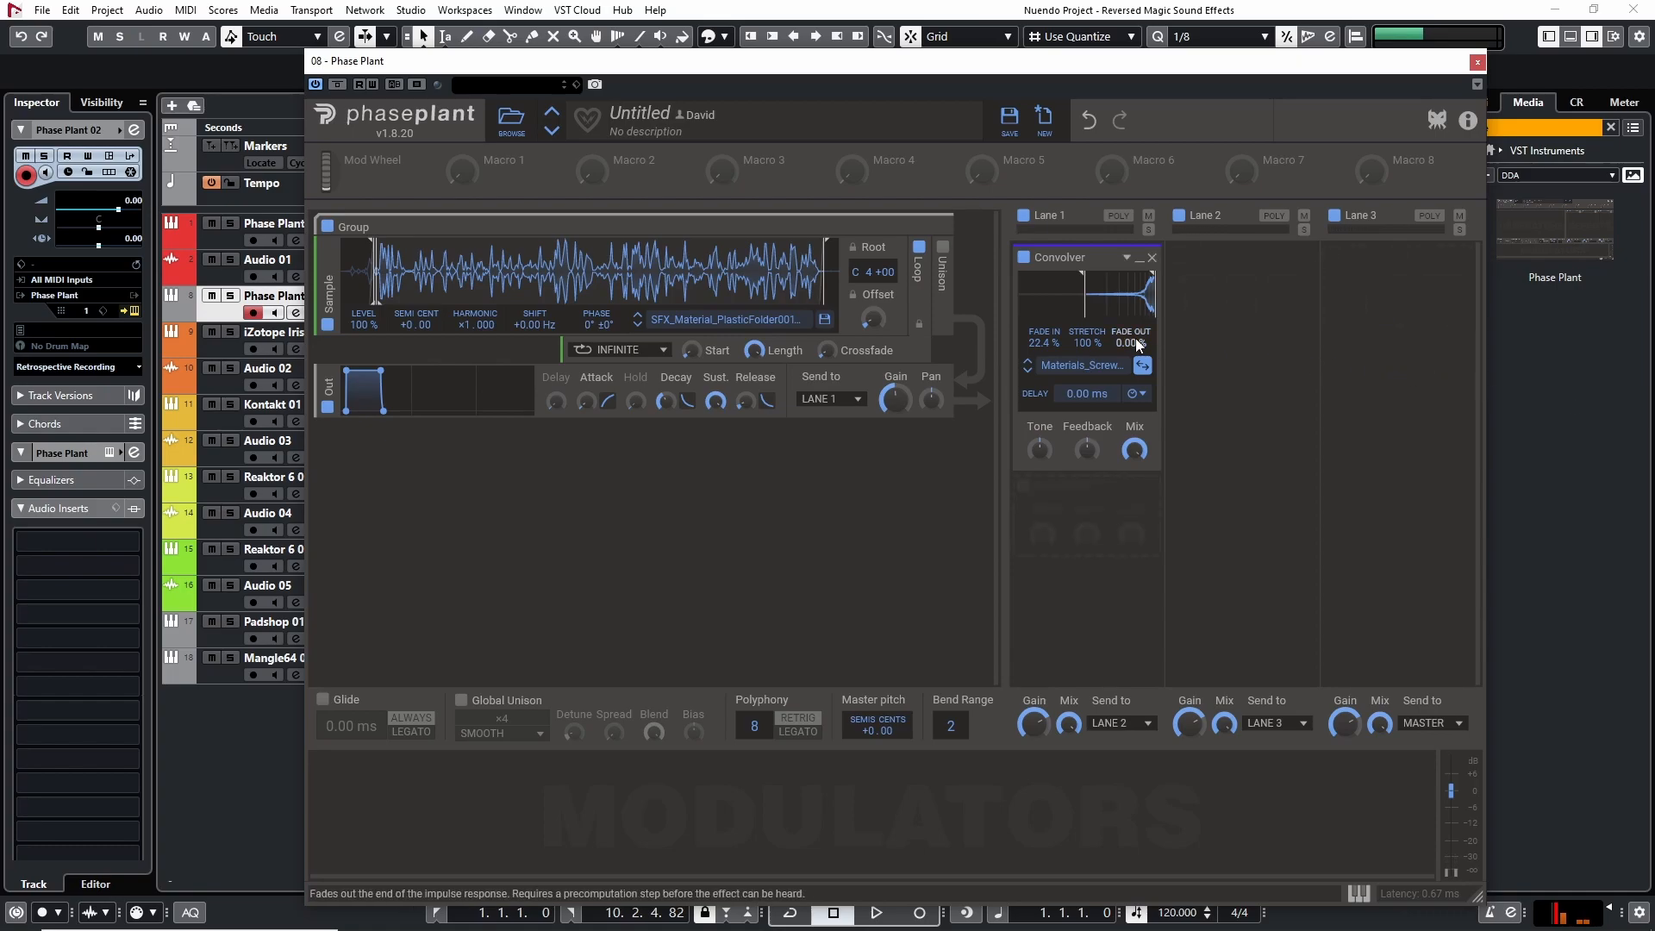
Step: Replace the impulse response with the WeaponSwings sound at 181 % stretch and close the Phase Plant window
key(ctrl+w)
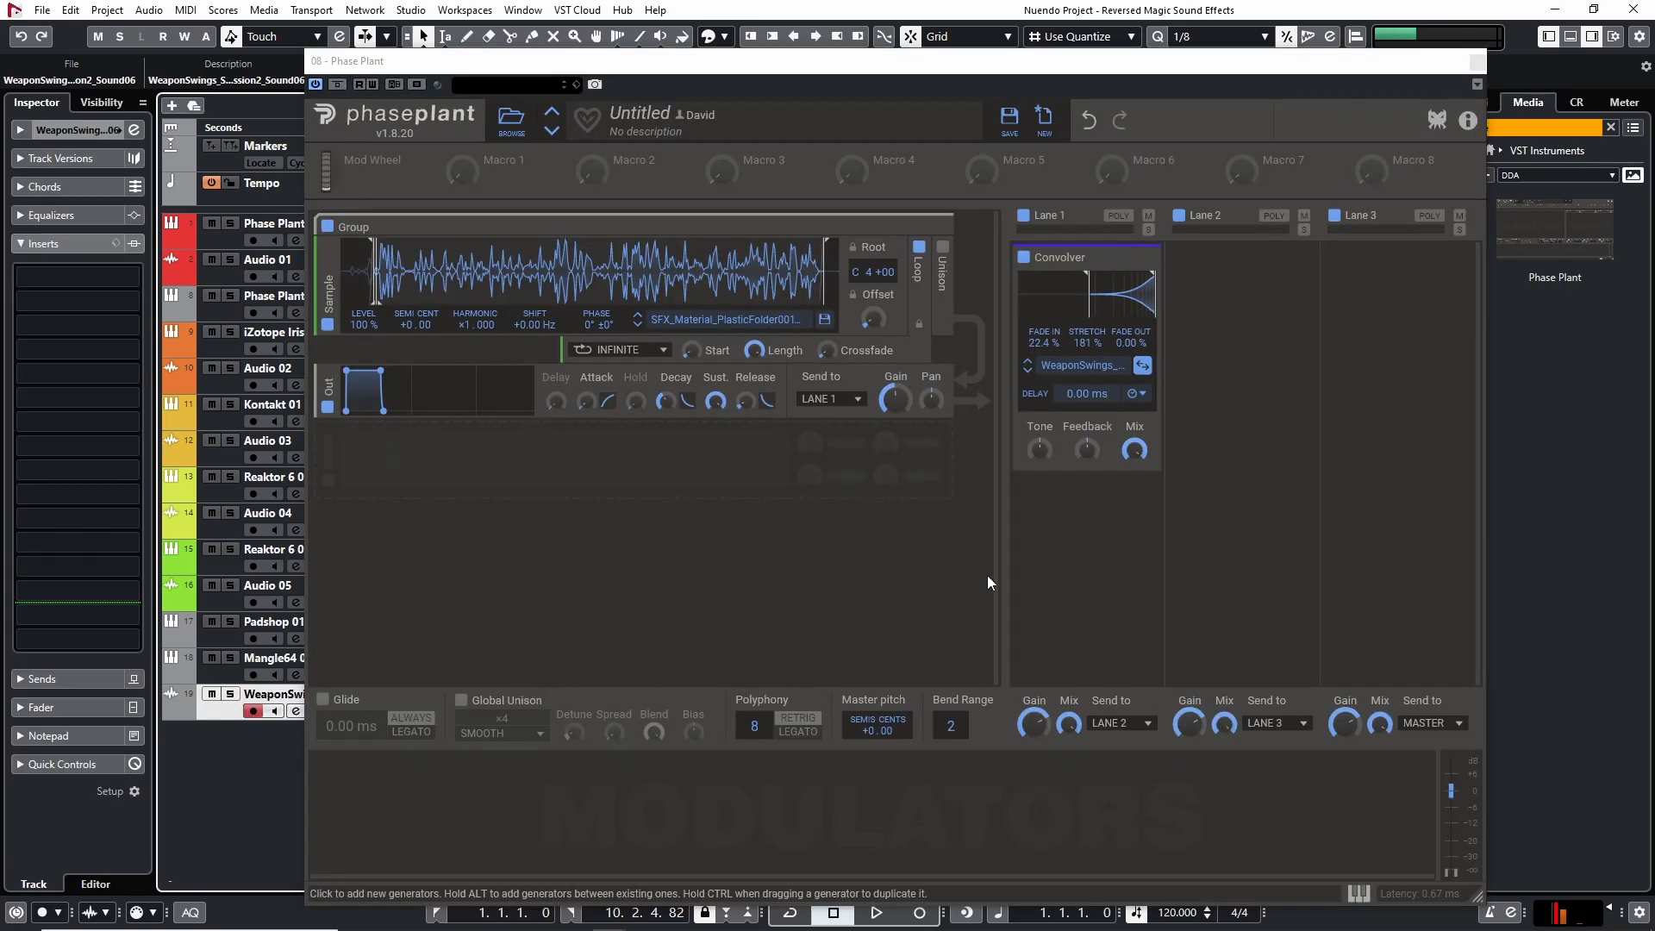
mouse_move(1338, 66)
mouse_down()
mouse_move(1421, 24)
mouse_move(1364, 66)
mouse_up()
click(1502, 62)
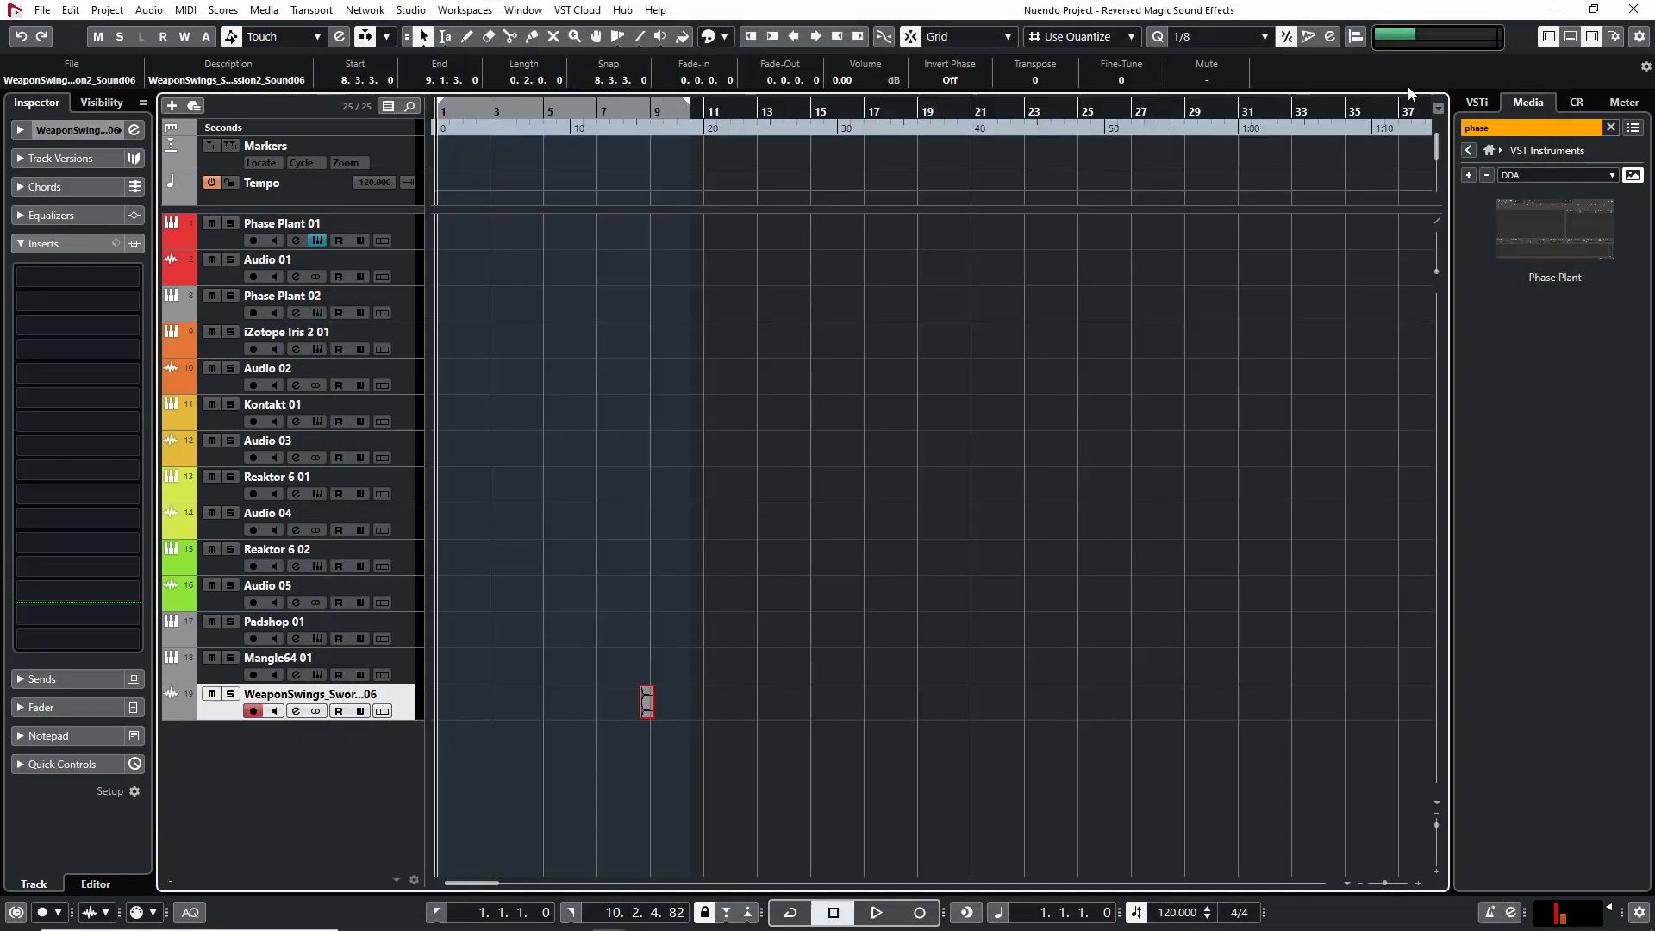
Step: Play the WeaponSwings clip in the project from just before its start at bar 8
drag(654, 117, 632, 117)
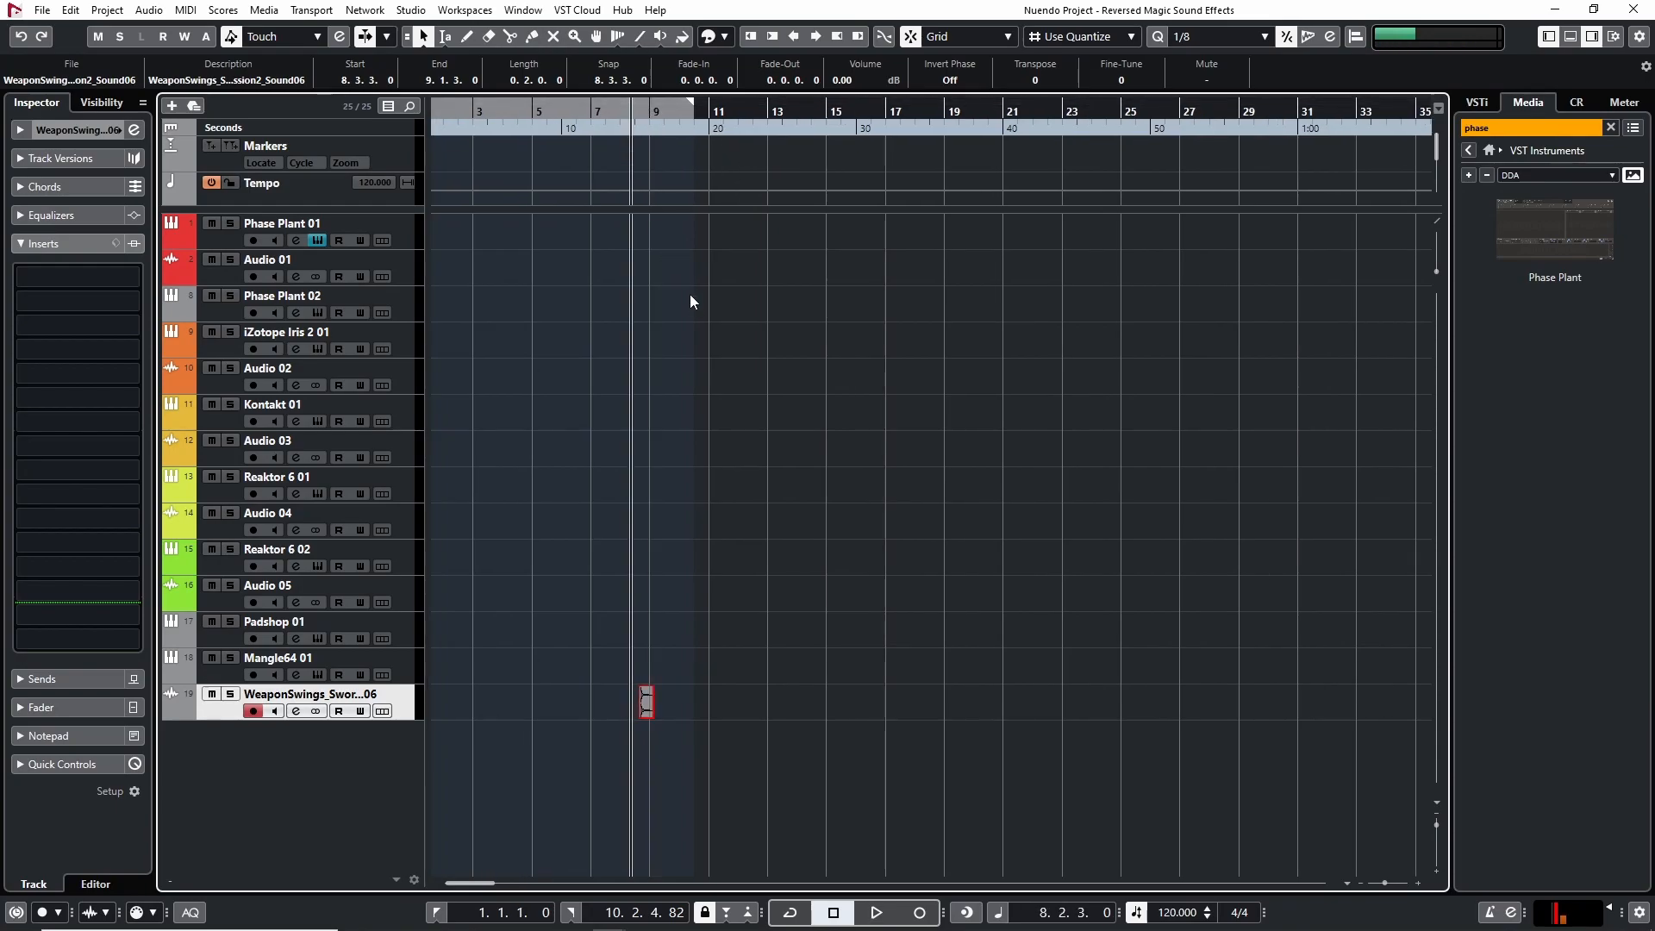
key(h)
key(h)
key(h)
key(h)
key(h)
key(h)
key(h)
key(h)
scroll(966, 534, right, 2)
key(space)
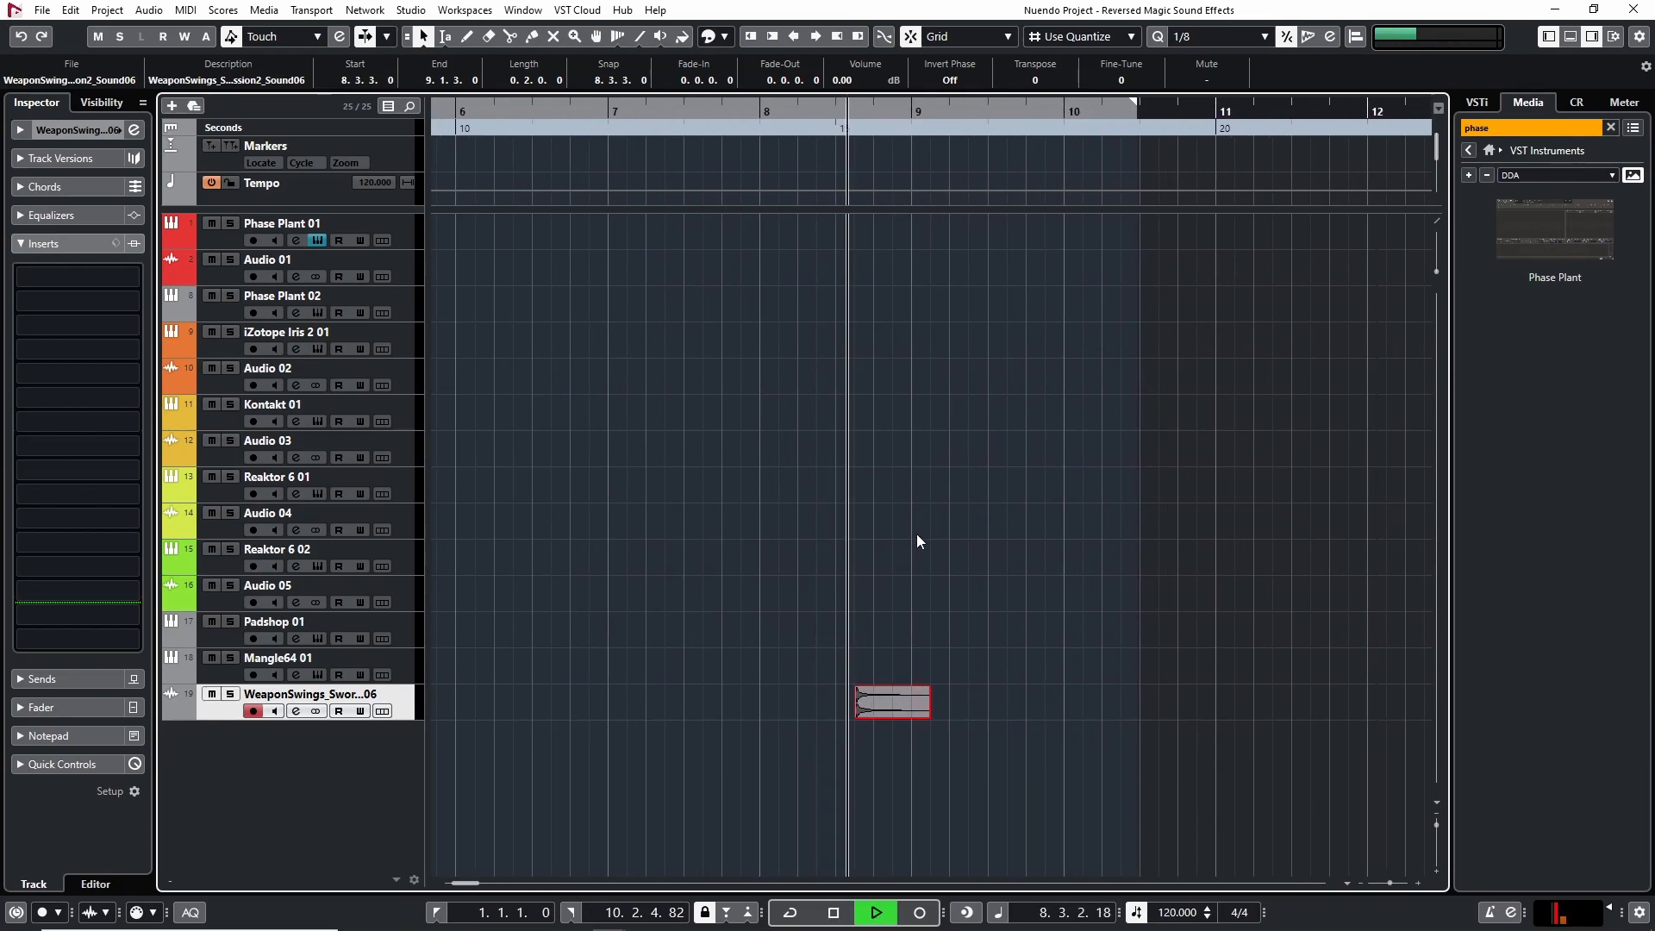
key(space)
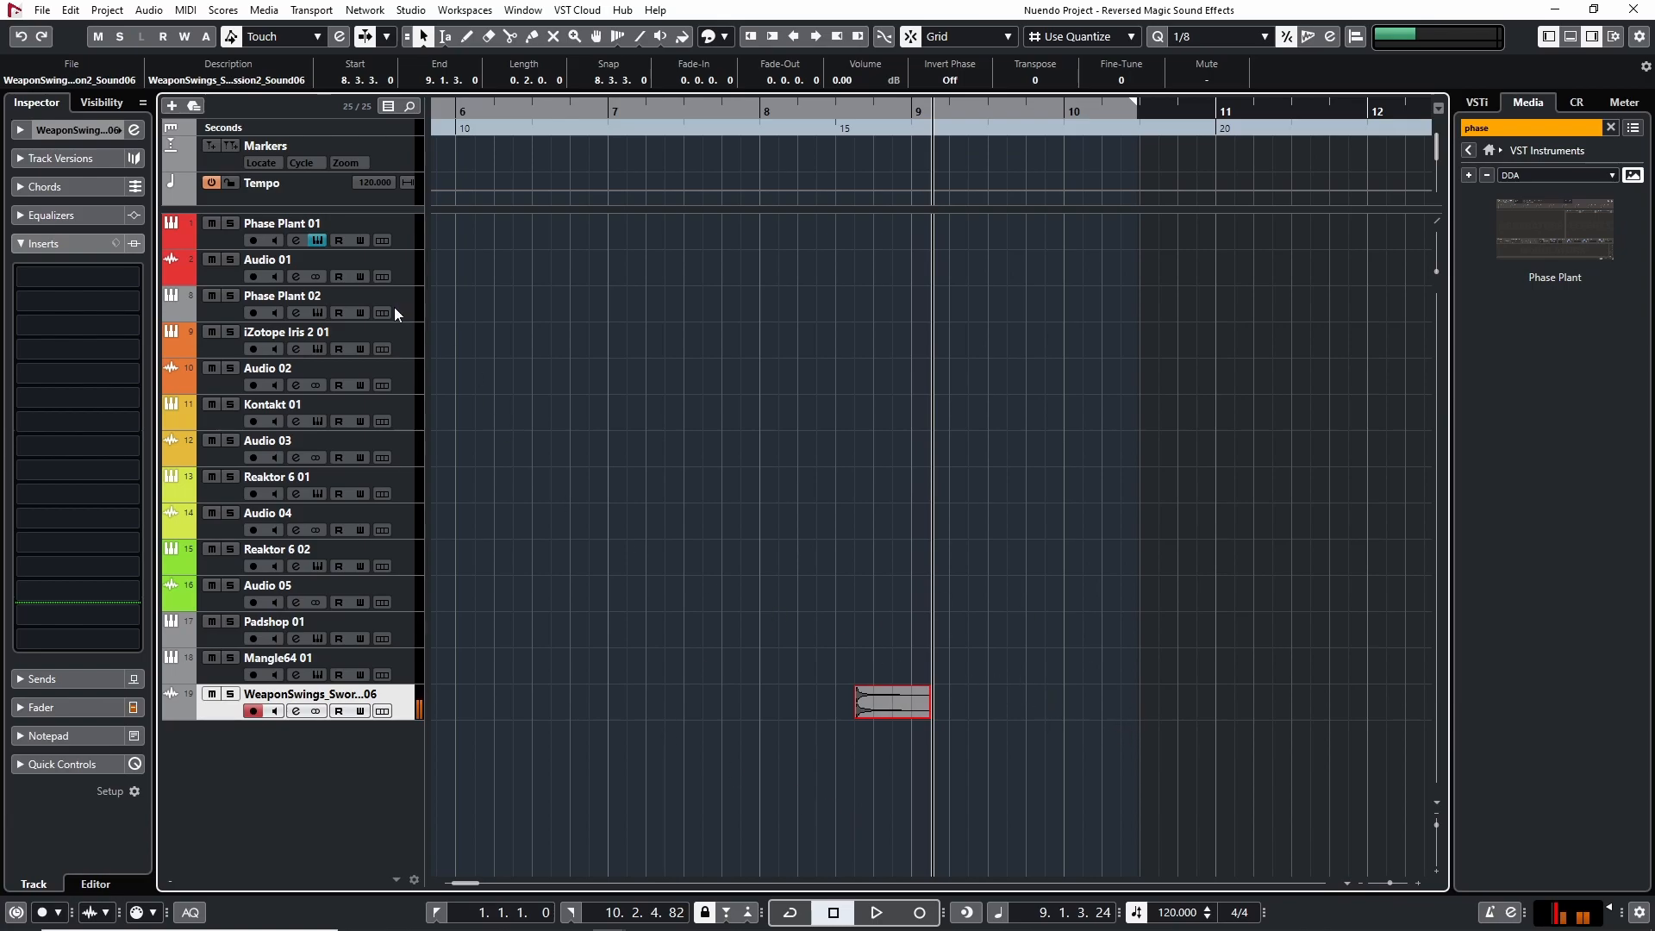
Step: Reopen the Phase Plant 02 instrument and add a Reverser effect below the Convolver in Lane 1
click(208, 315)
click(134, 311)
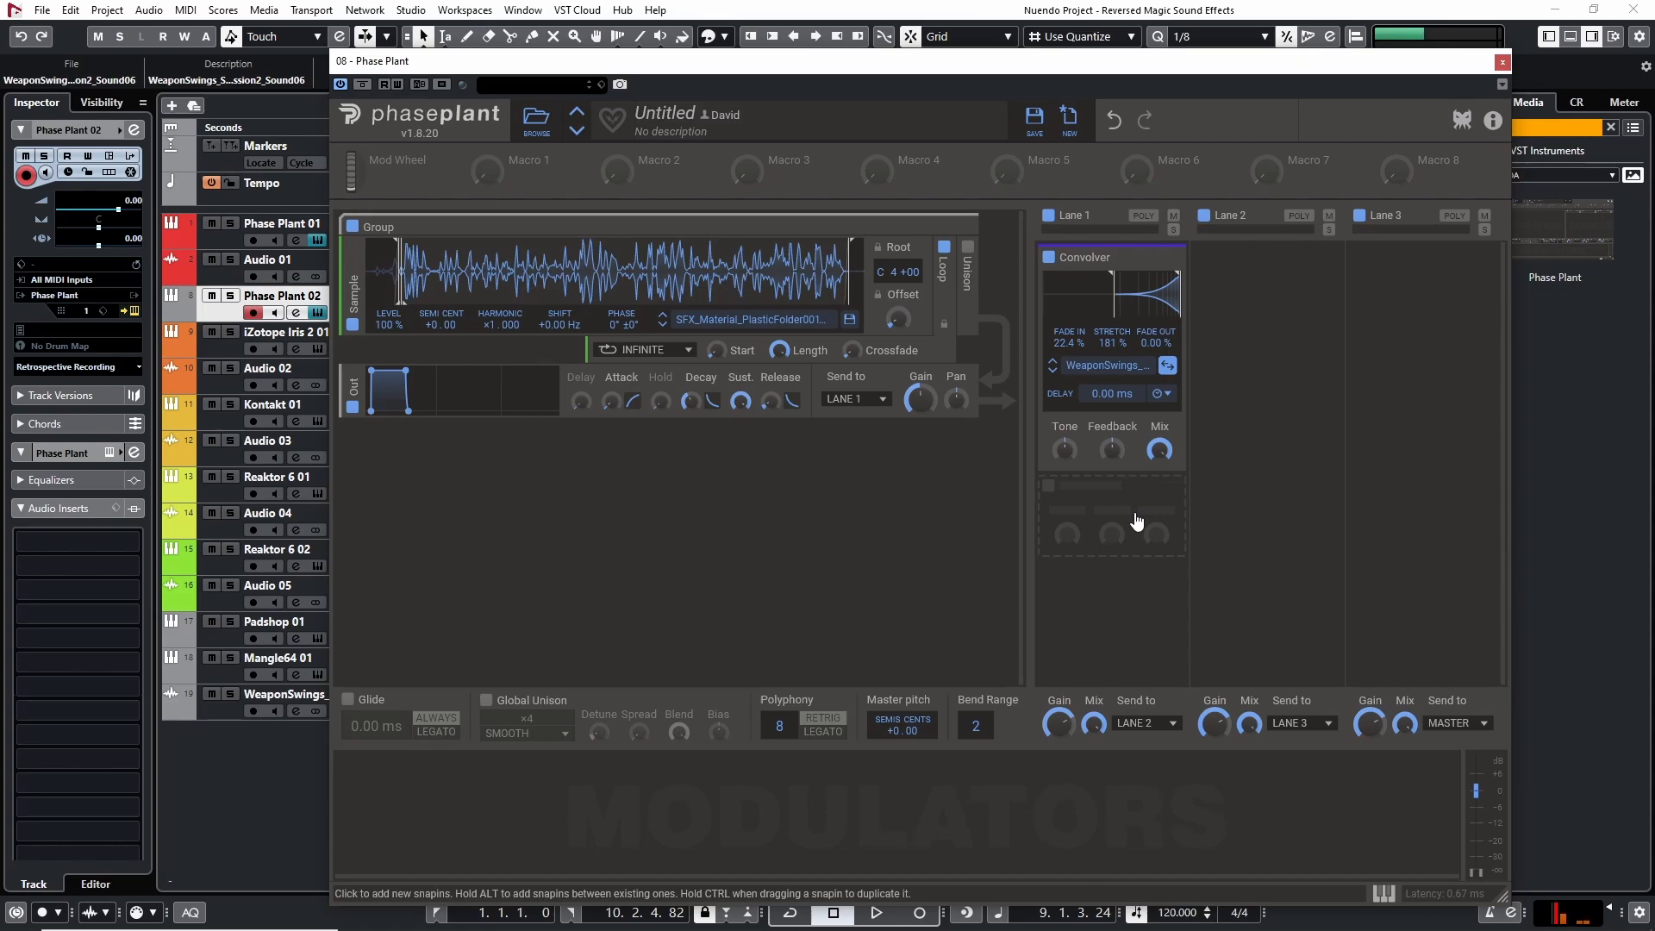
click(1135, 520)
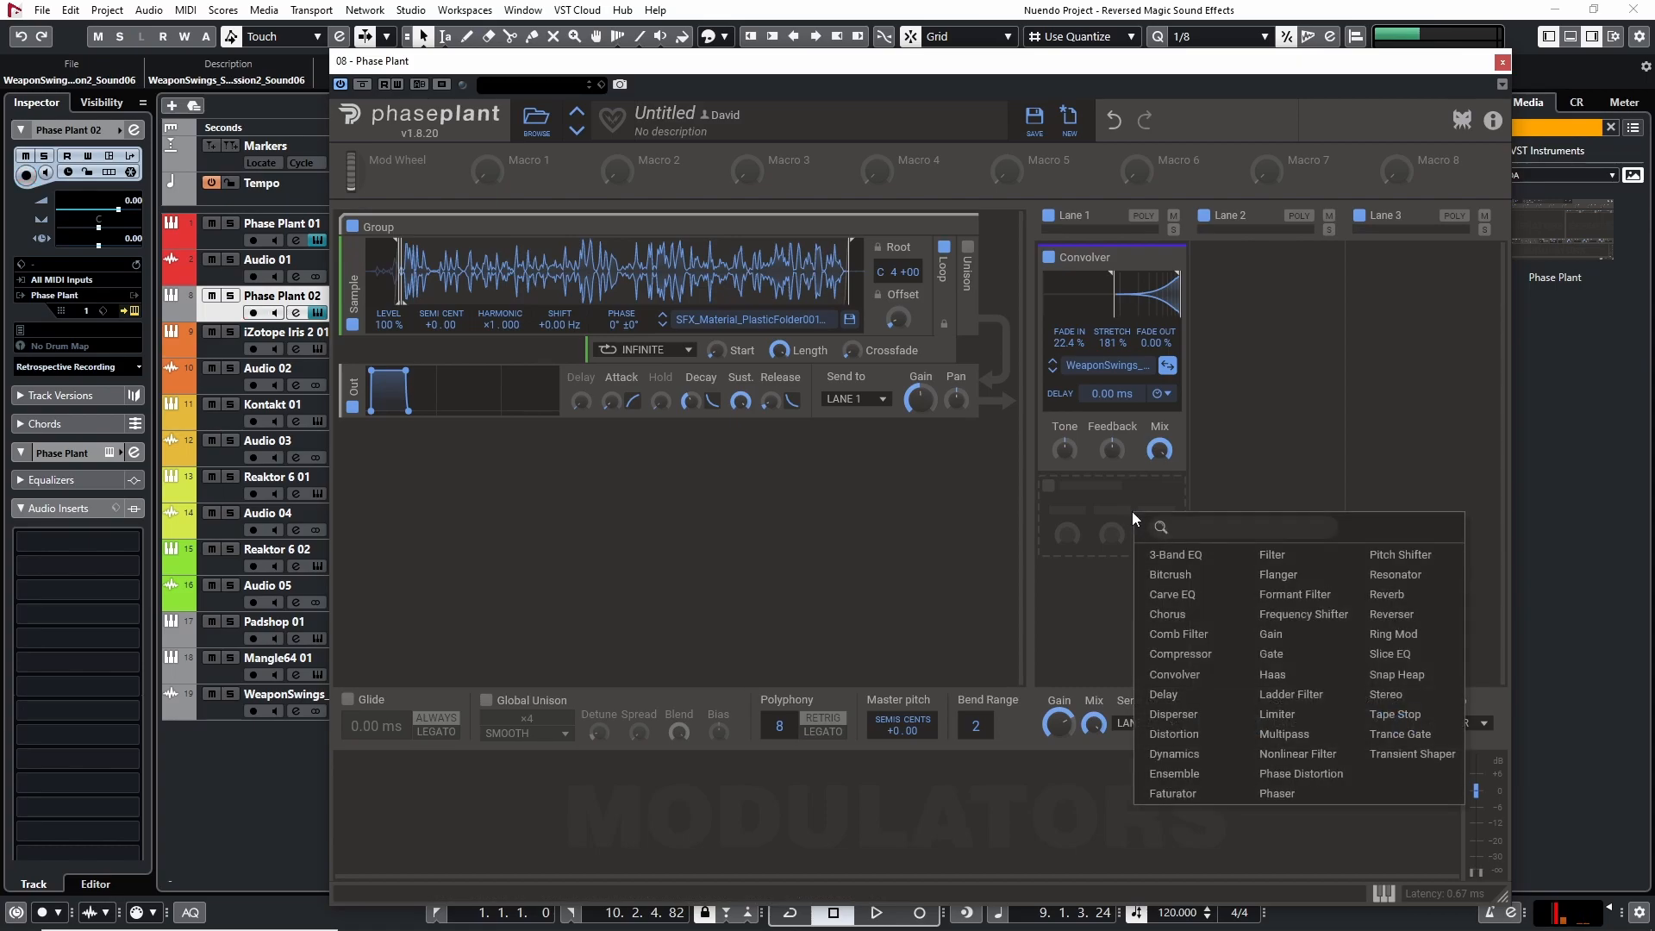
text(re)
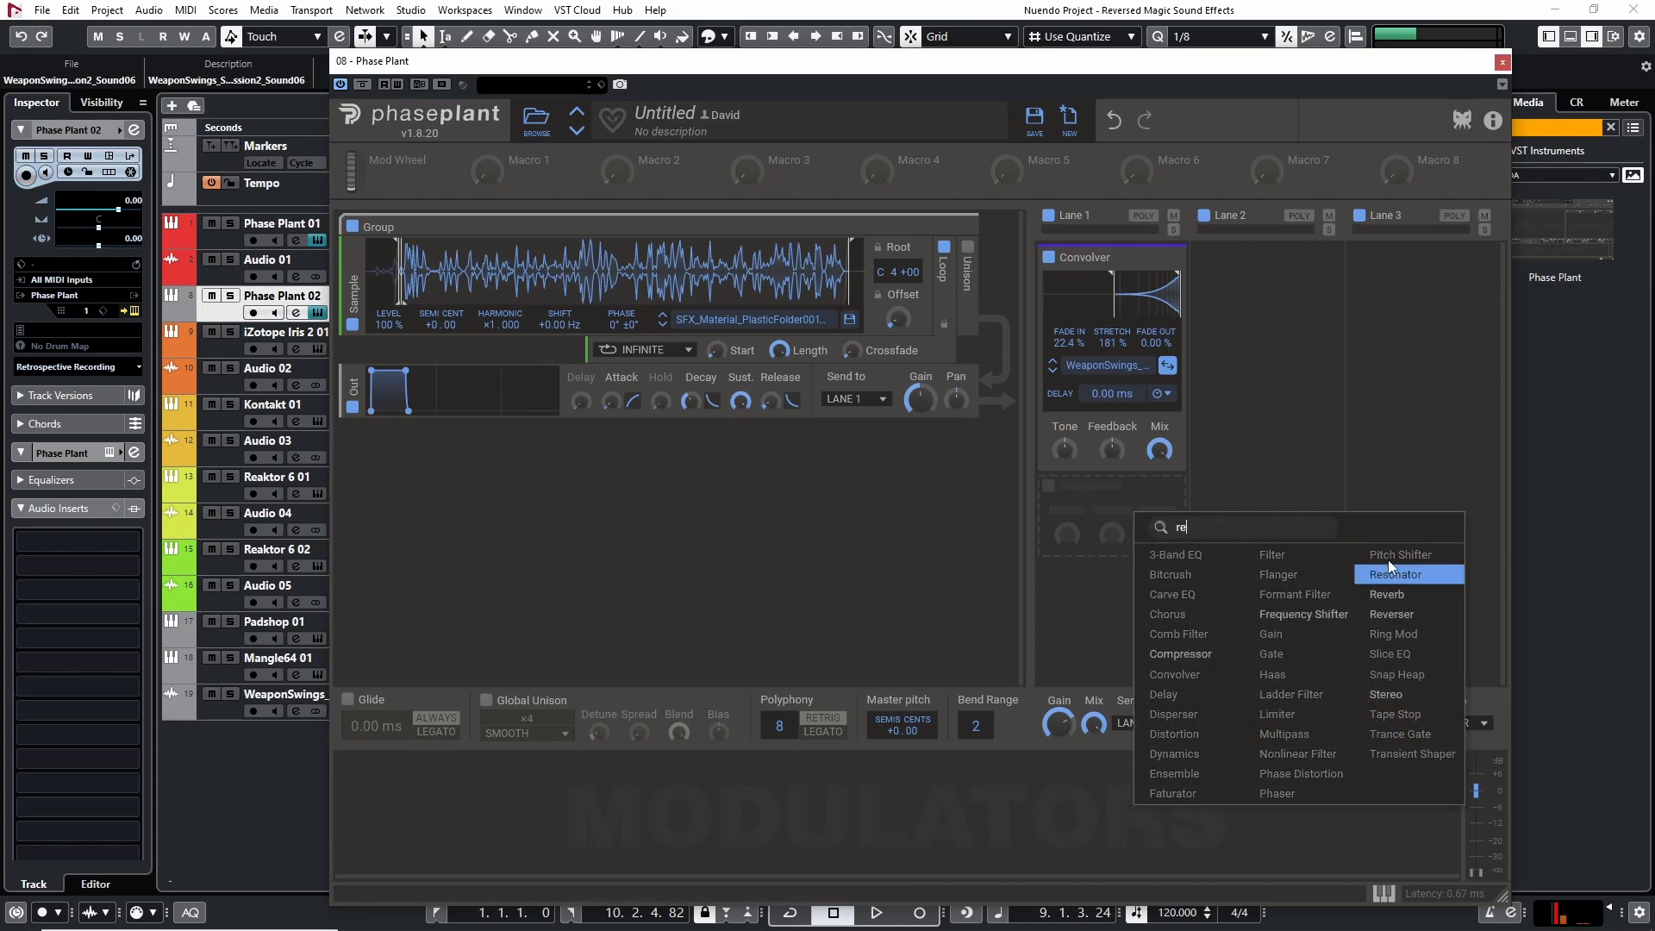
click(1393, 614)
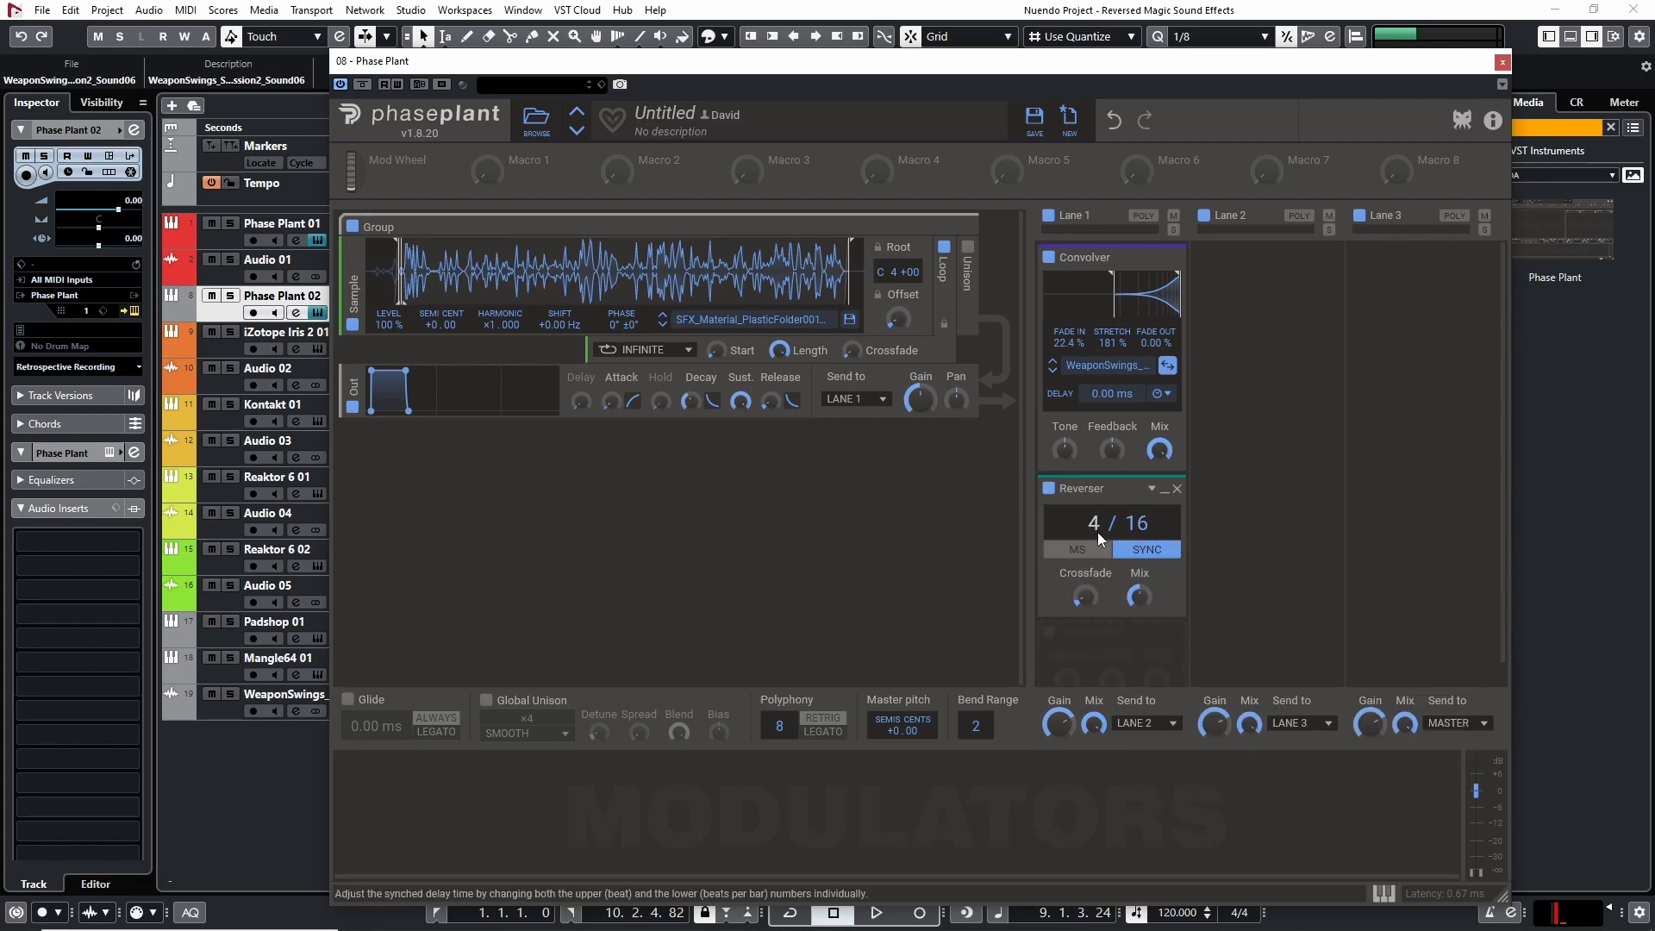
Step: Set the Reverser's synced time to 3/16
click(252, 314)
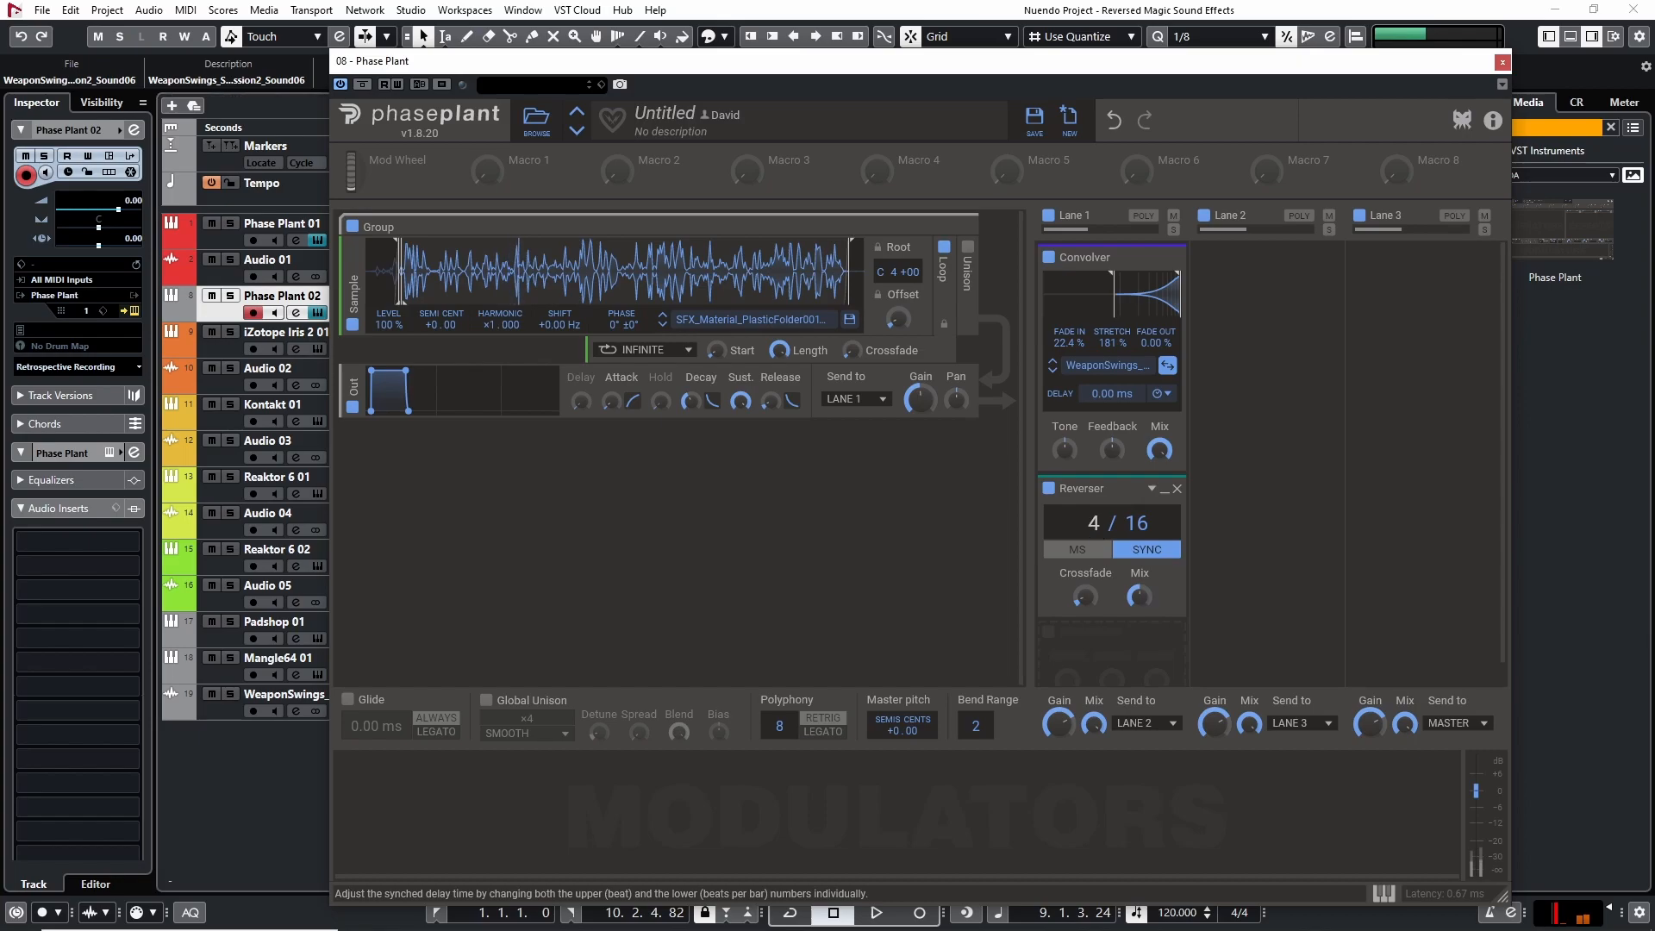
scroll(1093, 533, down, 1)
scroll(1163, 512, down, 1)
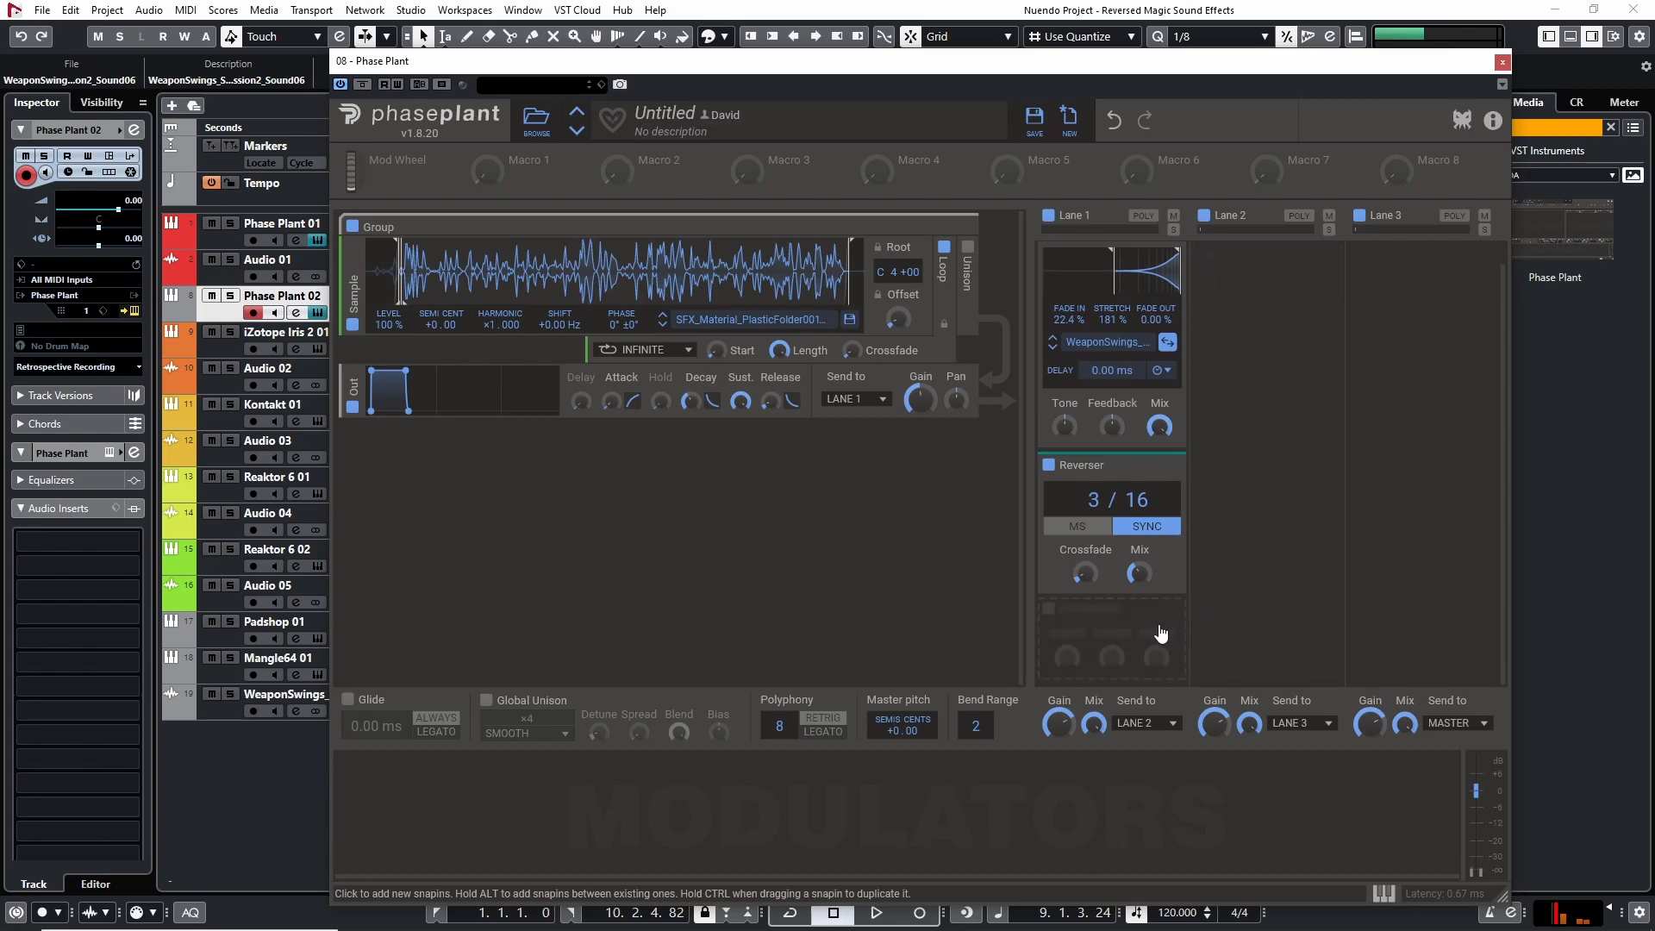
Step: Add a Haas effect and a Delay effect below the Reverser in Lane 1
click(1112, 645)
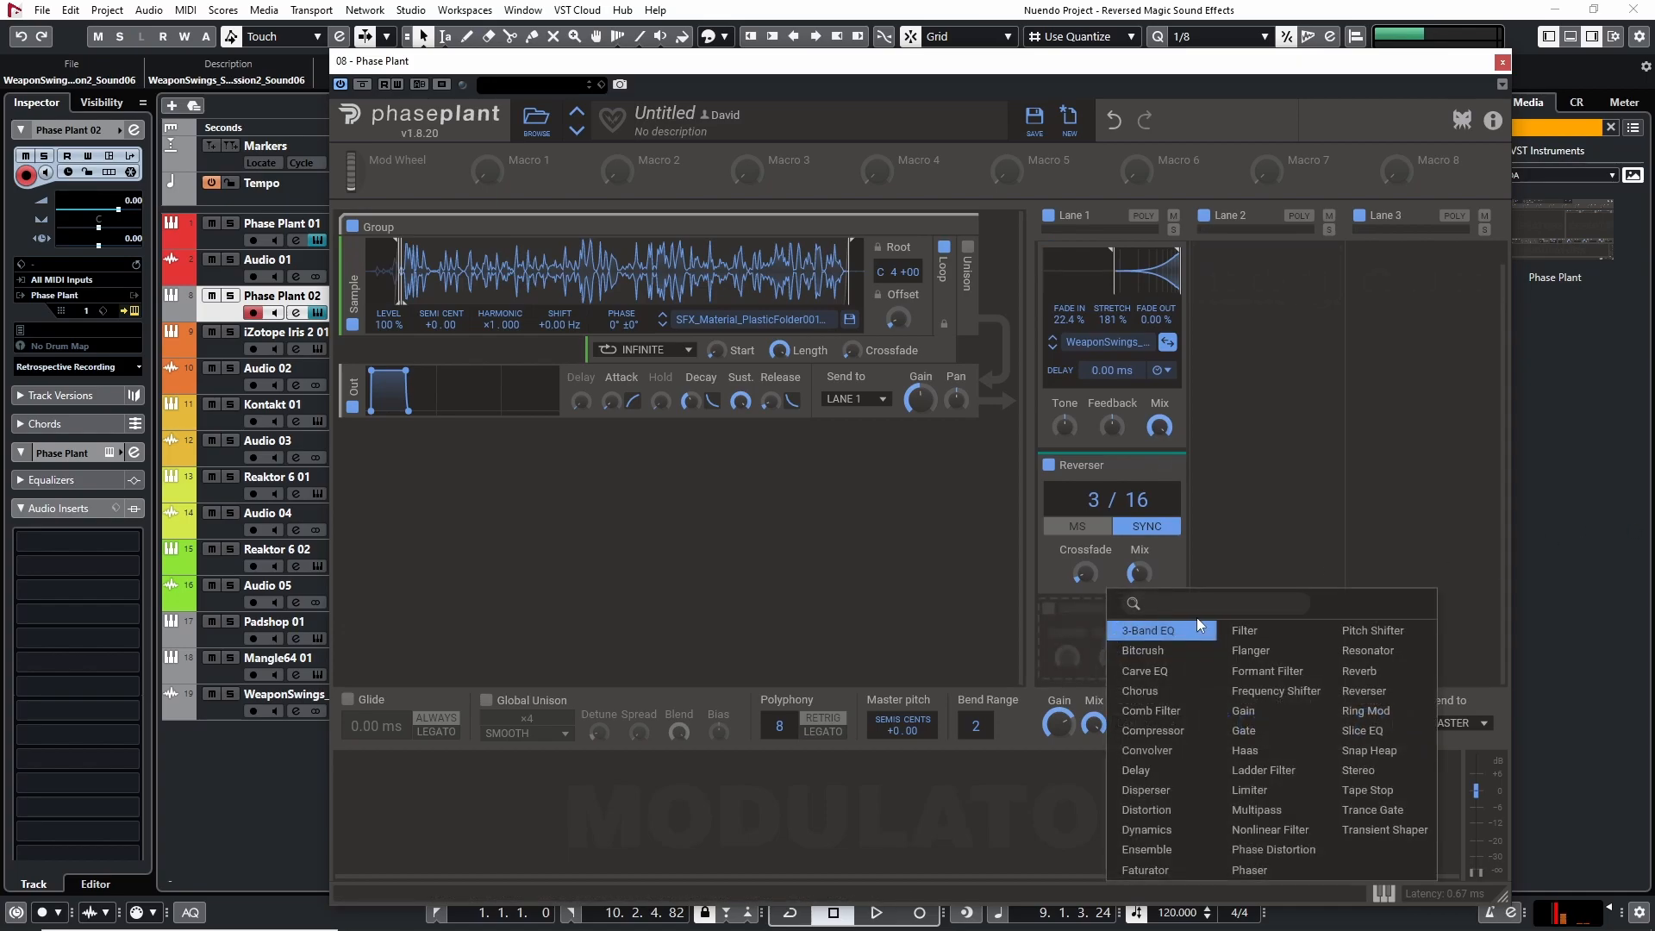
click(1245, 750)
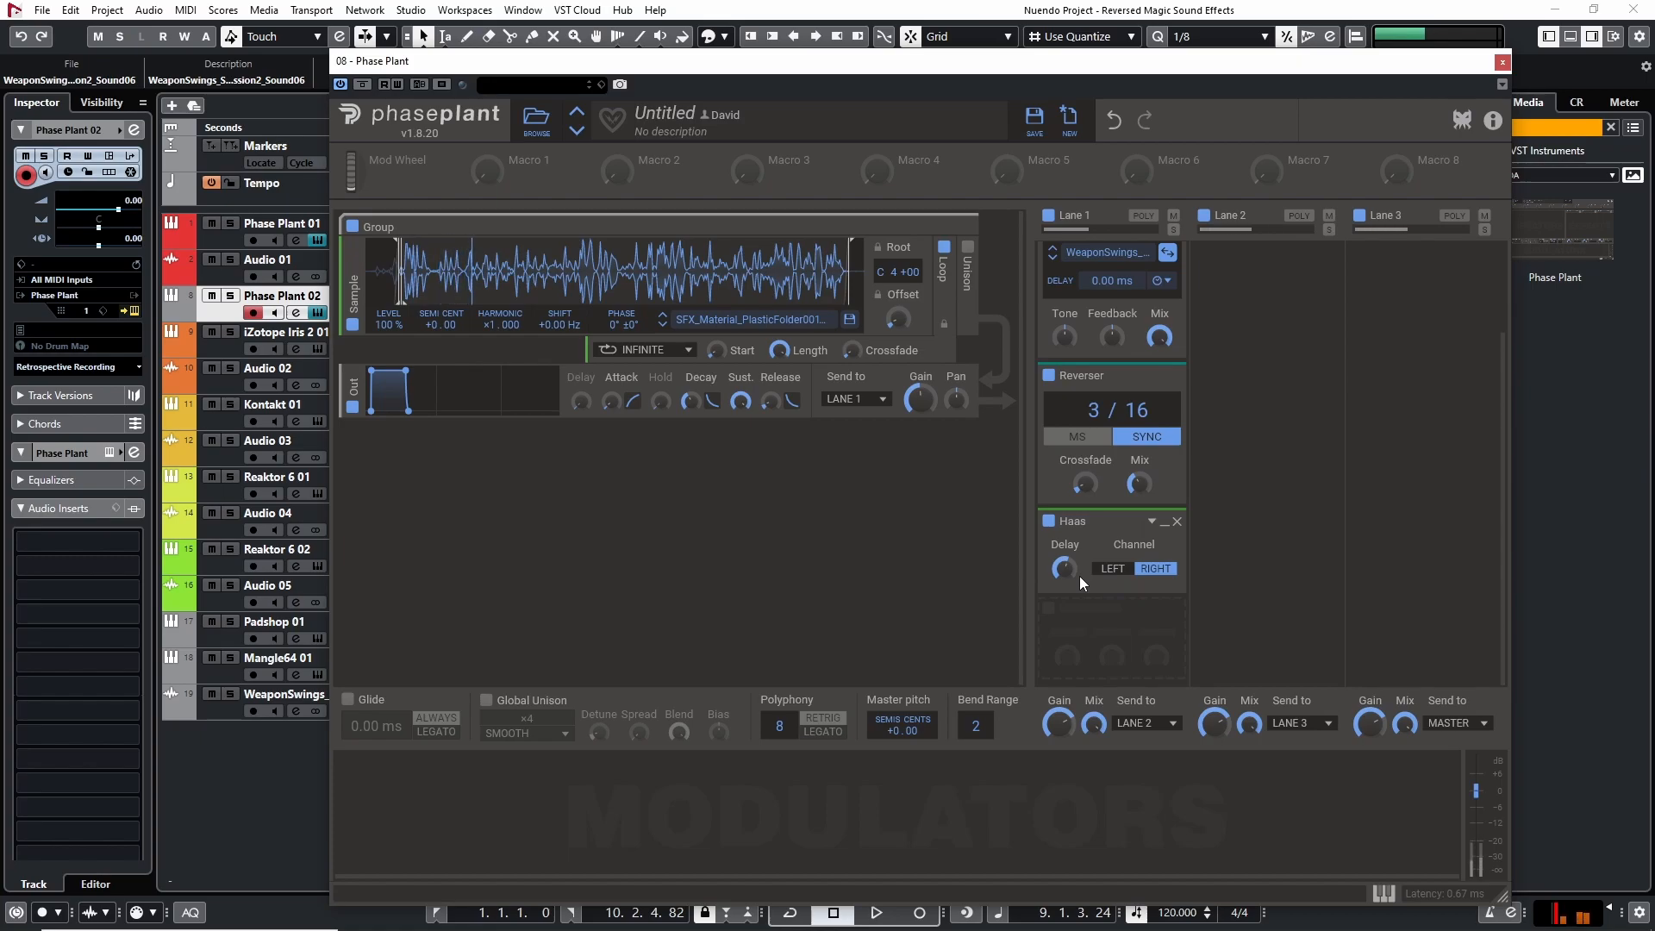
click(1142, 630)
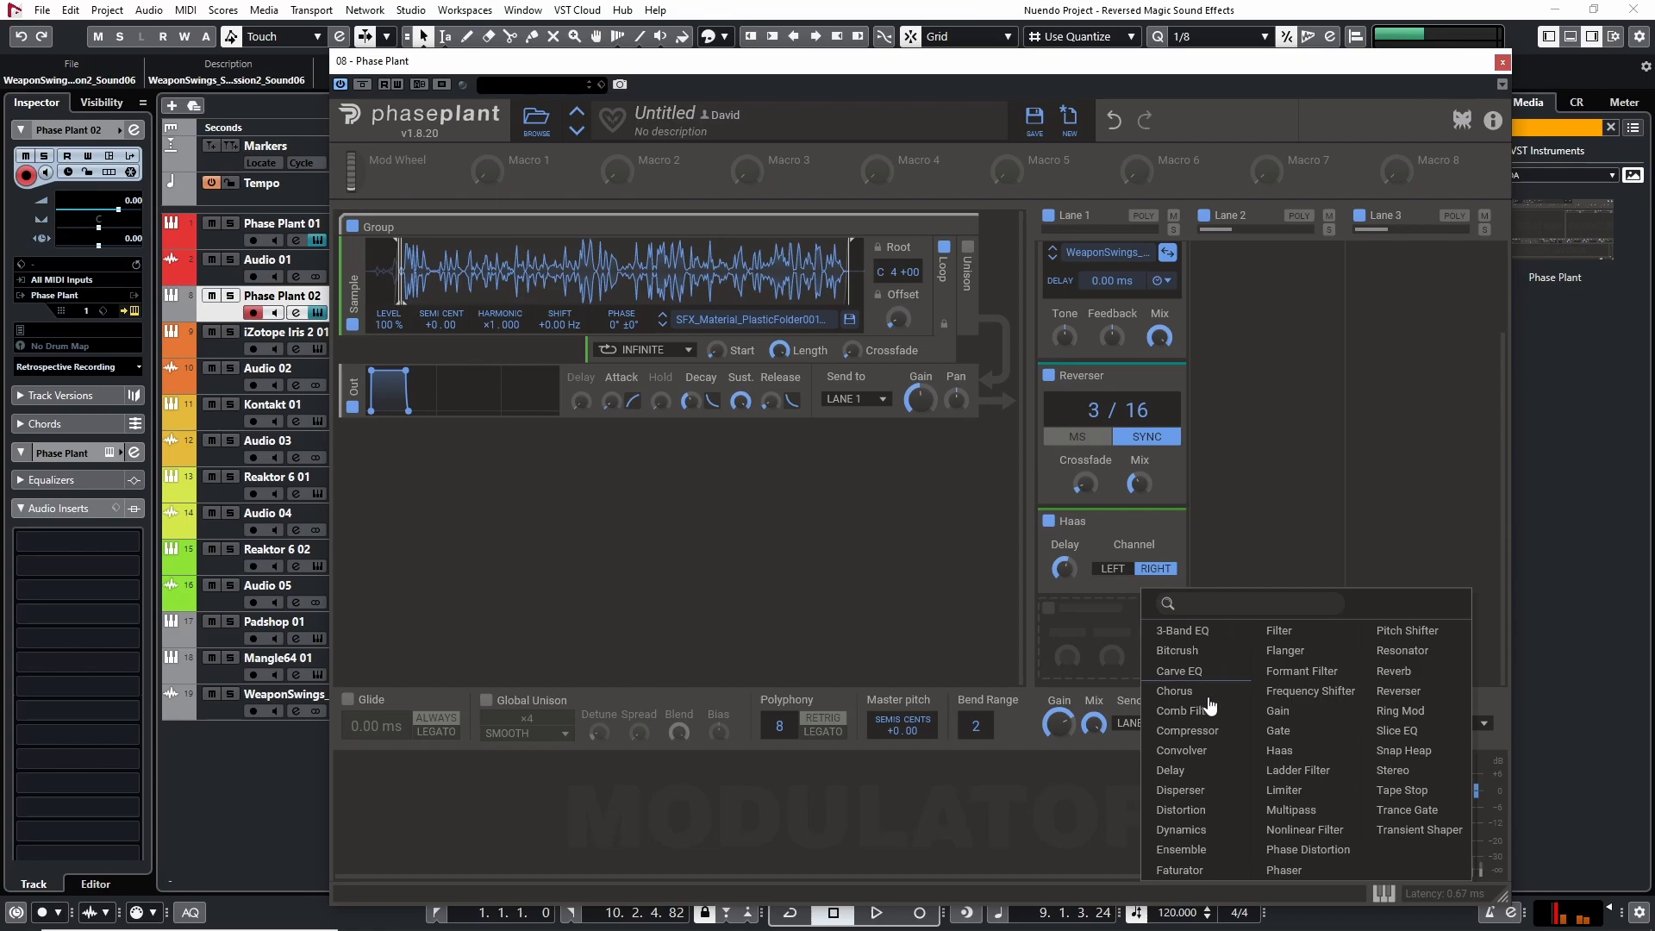
click(1172, 770)
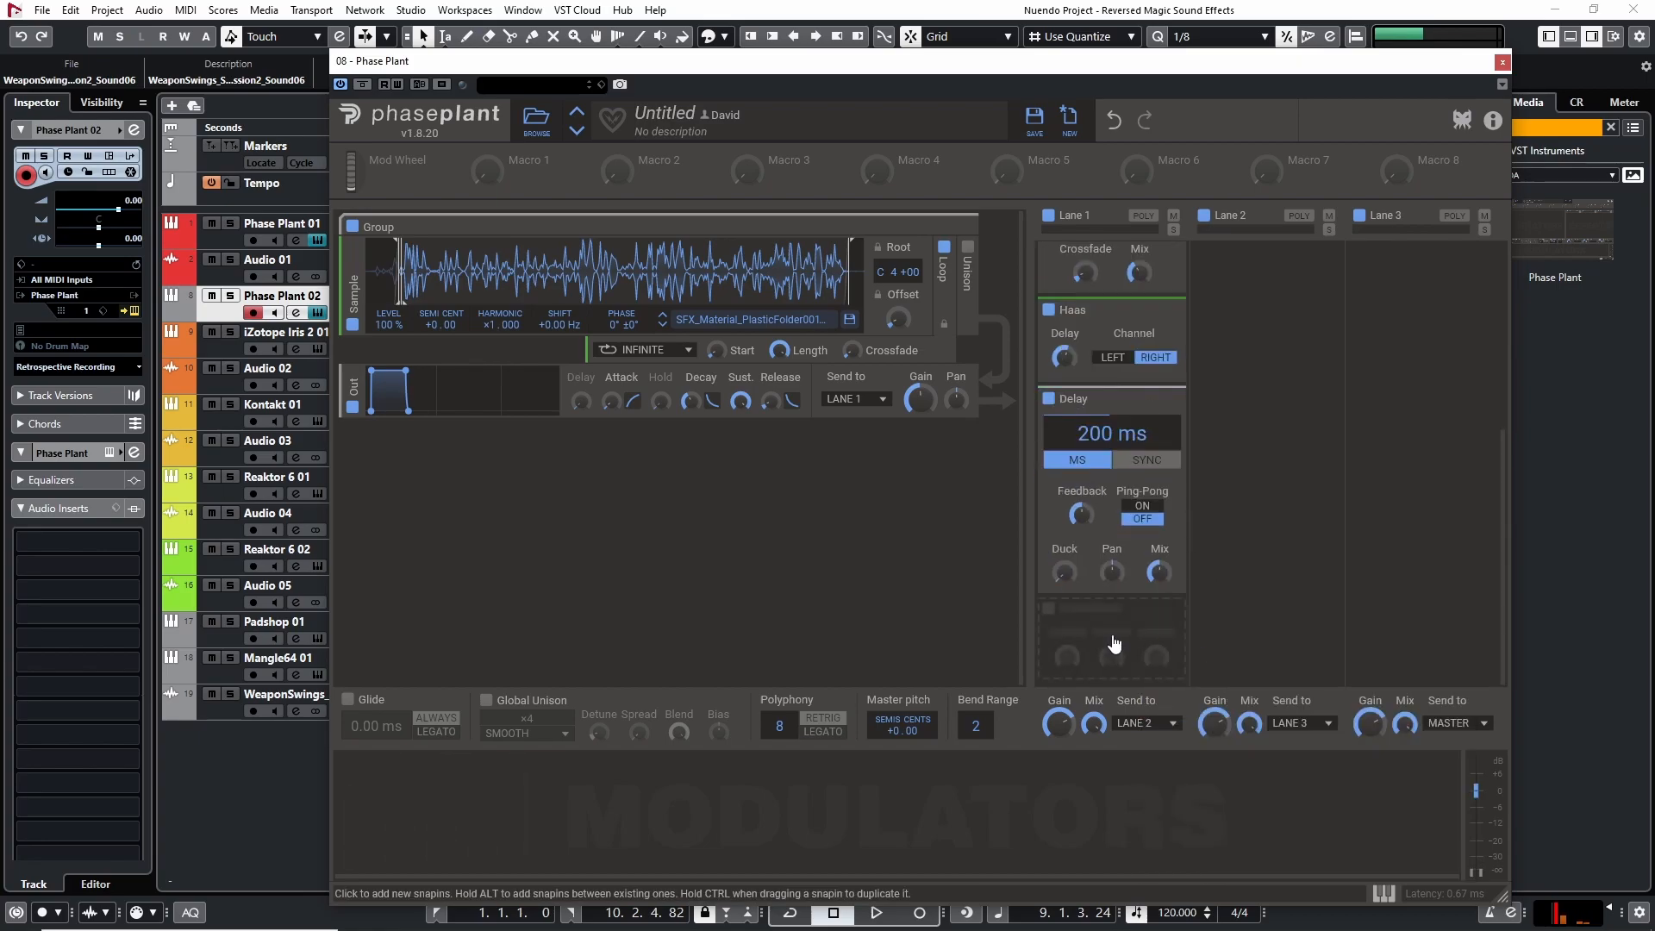
Step: Add a Reverb effect below the Delay in Lane 1 and bypass it
click(1112, 644)
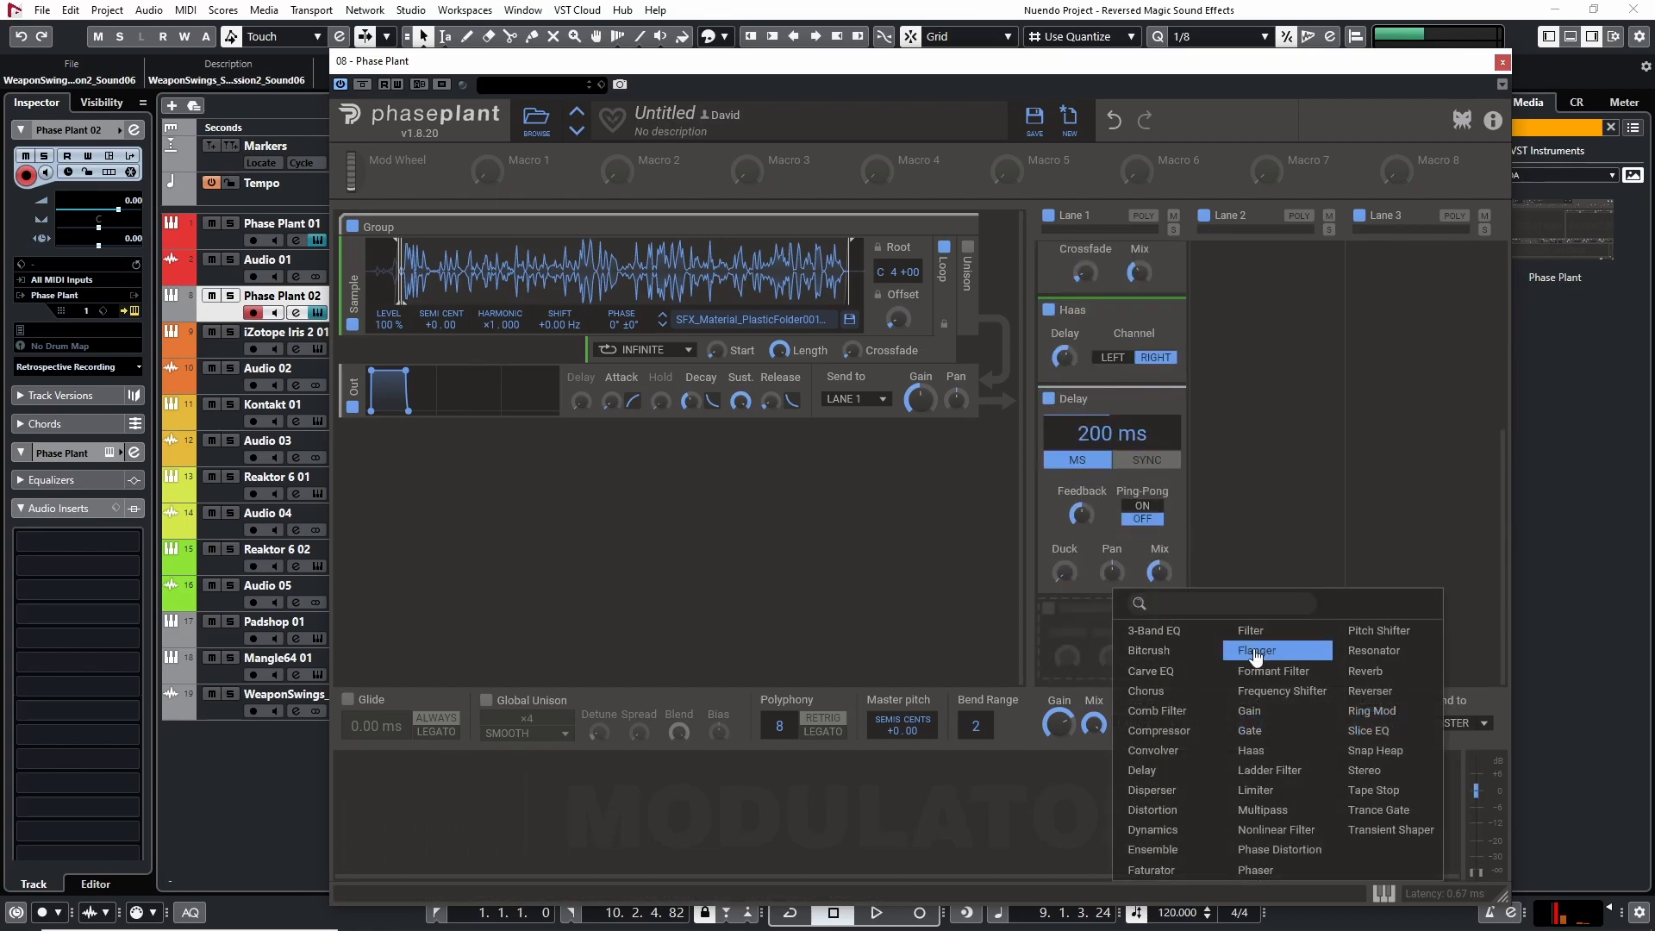
click(1365, 670)
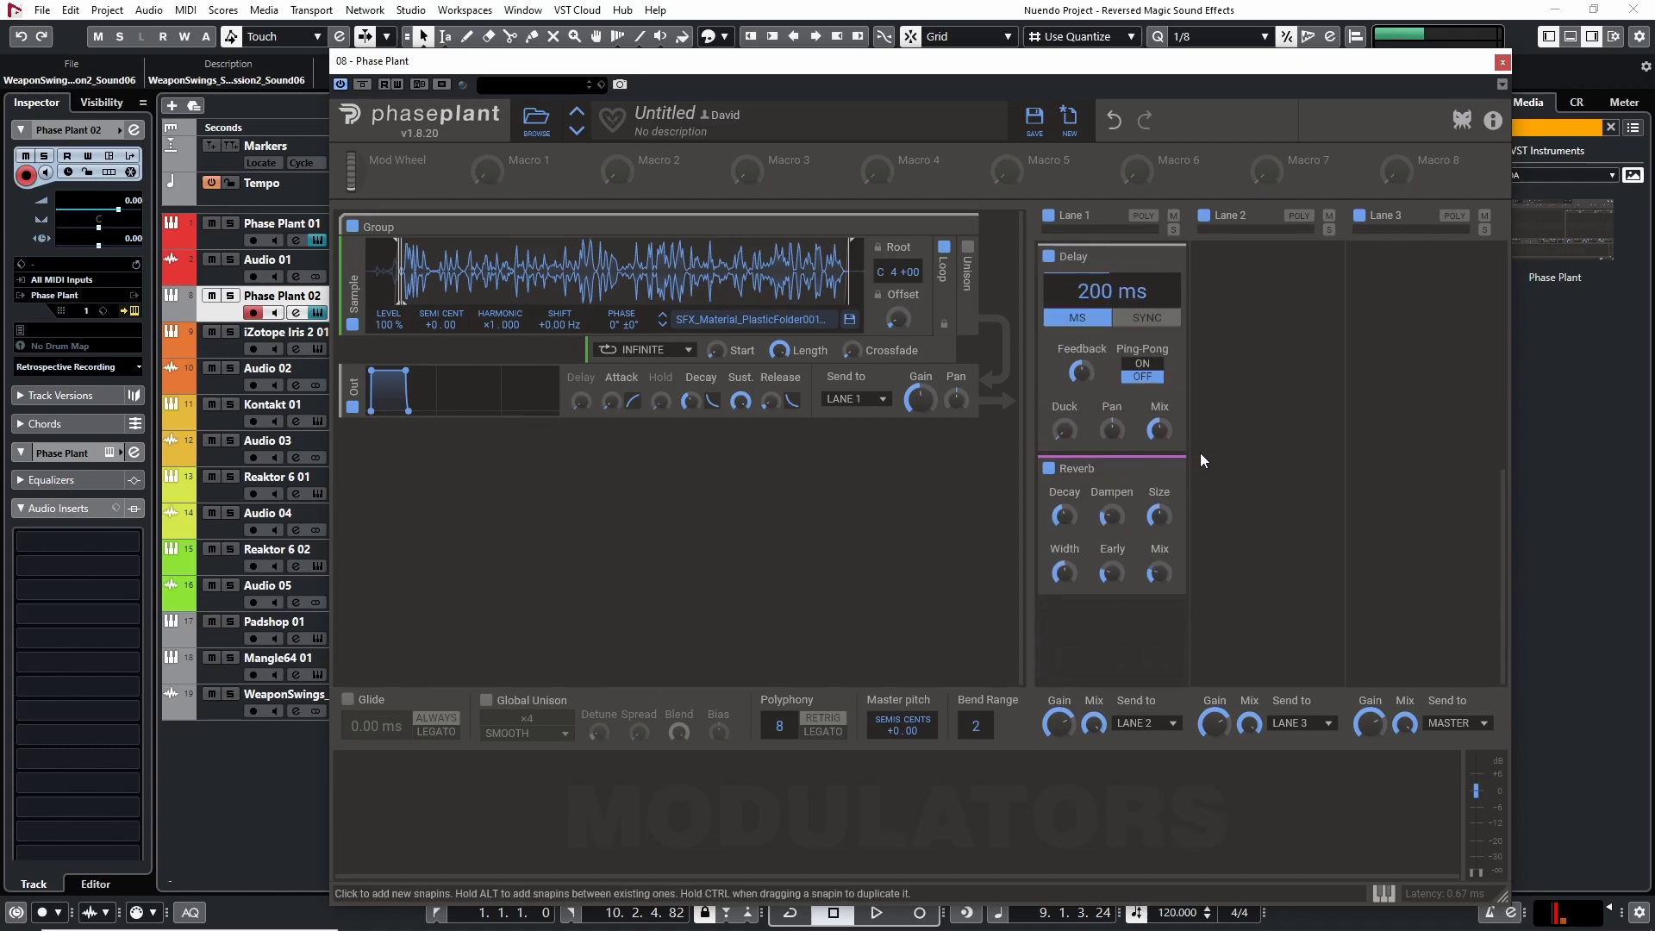
scroll(1203, 455, up, 3)
click(1051, 610)
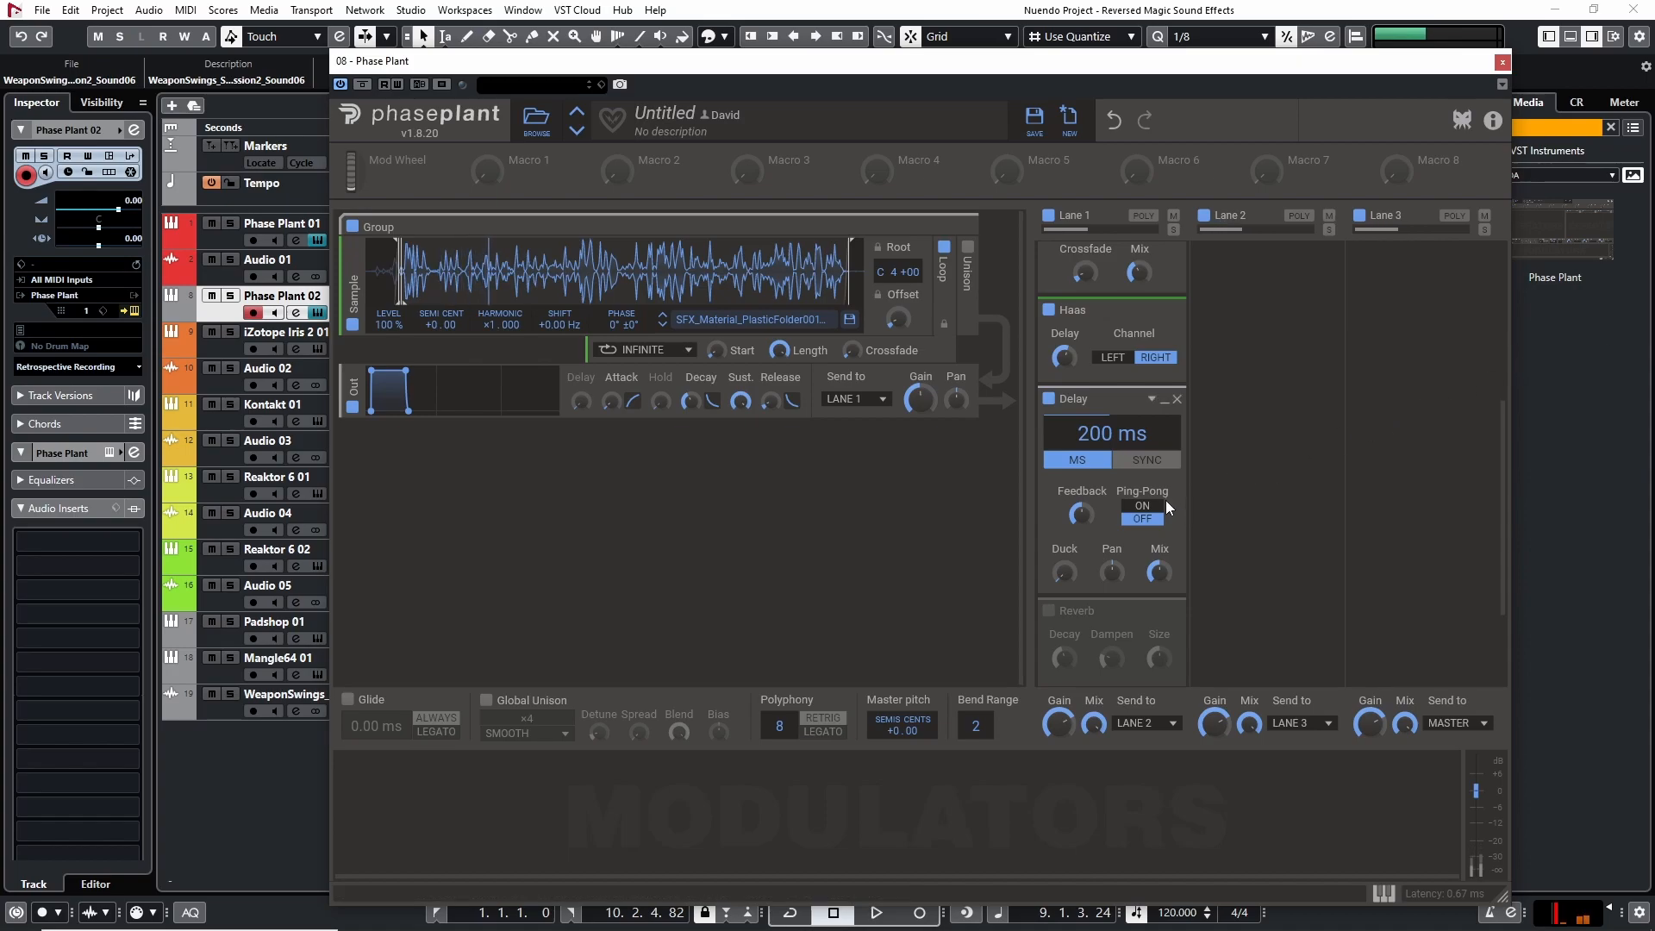
Step: Turn on the Delay's ping-pong mode and lower its mix well below half
click(1142, 506)
mouse_move(1158, 571)
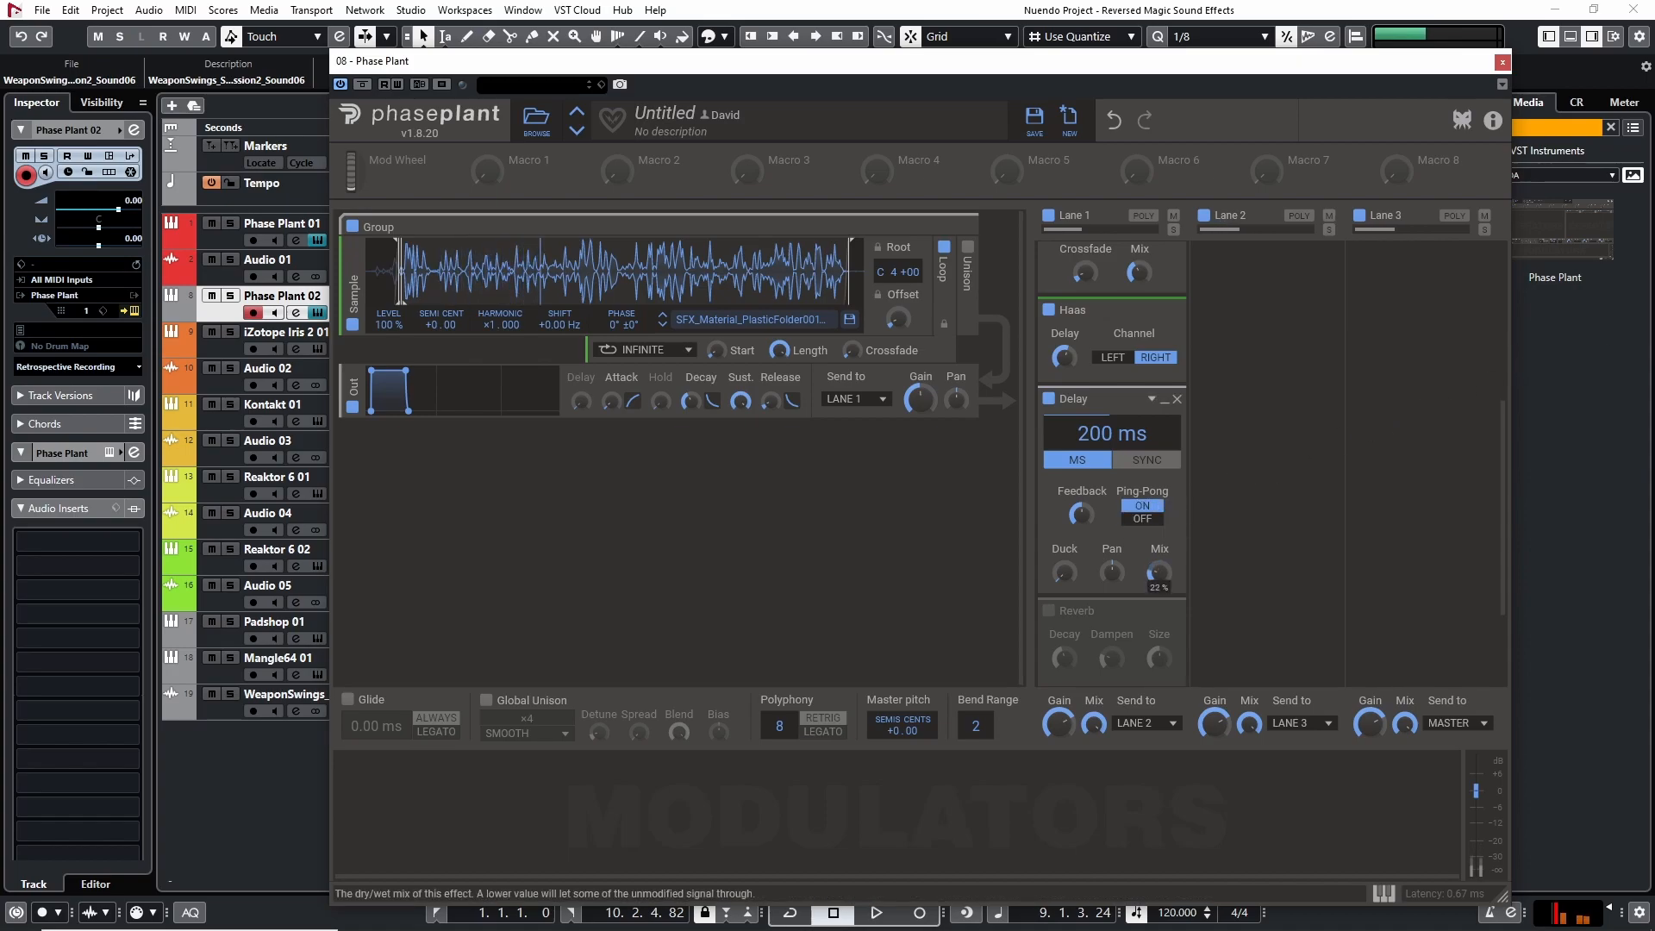
drag(1159, 571, 1160, 576)
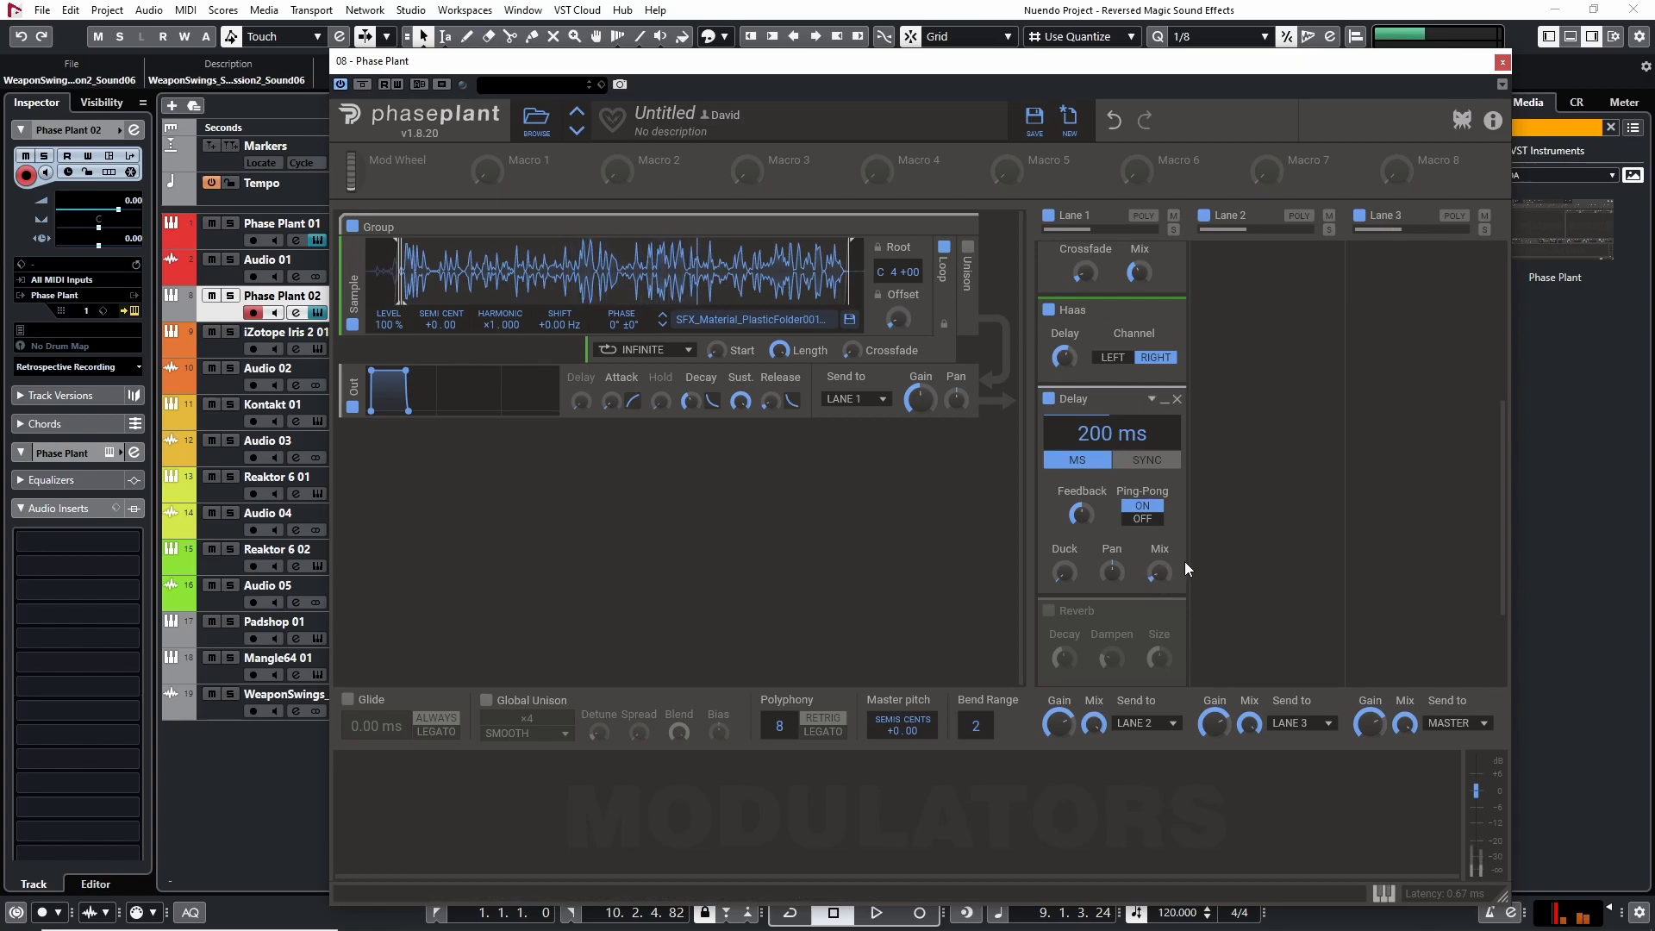
Step: Re-enable the Reverb and look over the complete effect chain in Lane 1
scroll(1203, 576, down, 3)
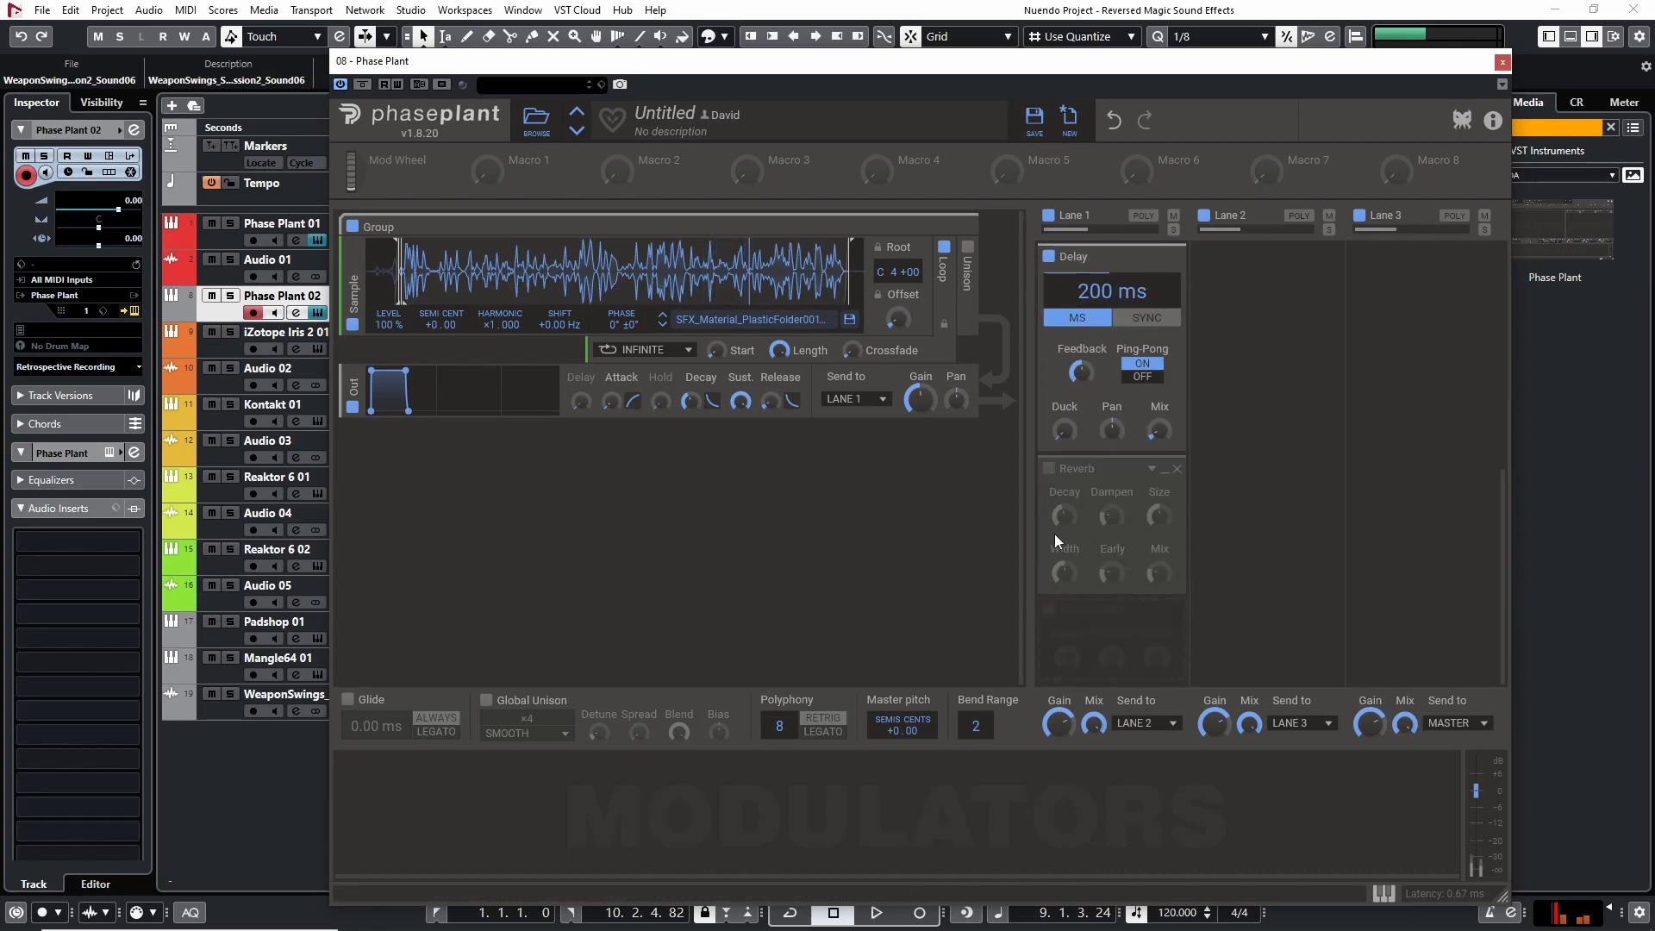
click(1049, 468)
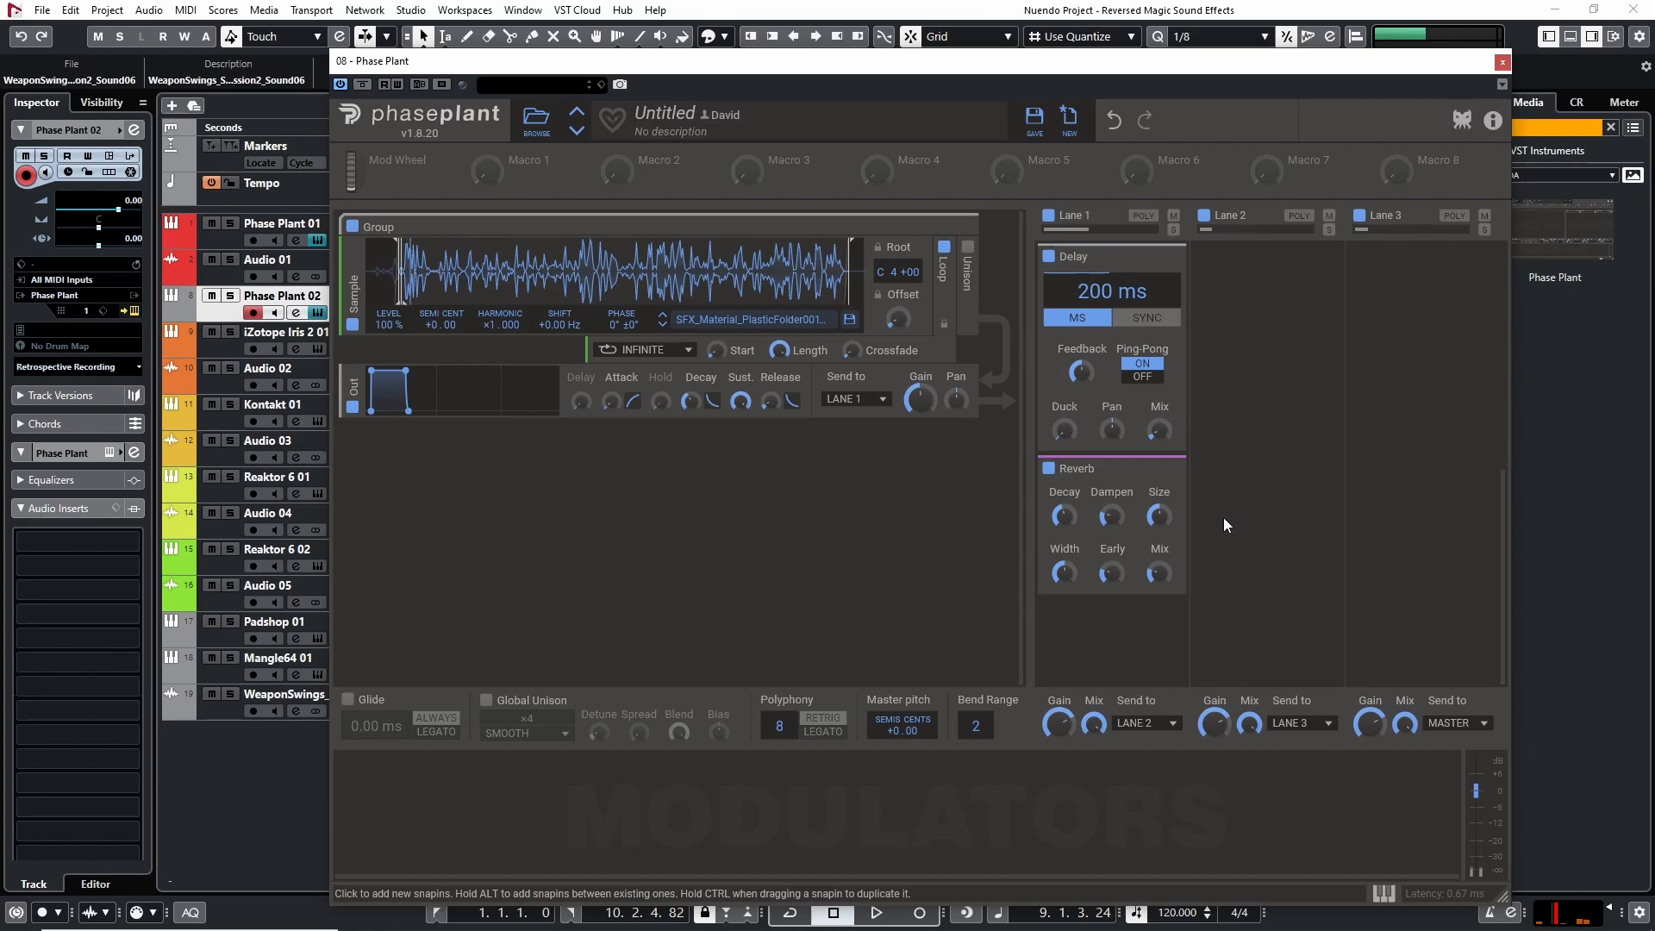
scroll(1219, 519, up, 3)
scroll(1218, 508, down, 3)
scroll(1222, 509, up, 3)
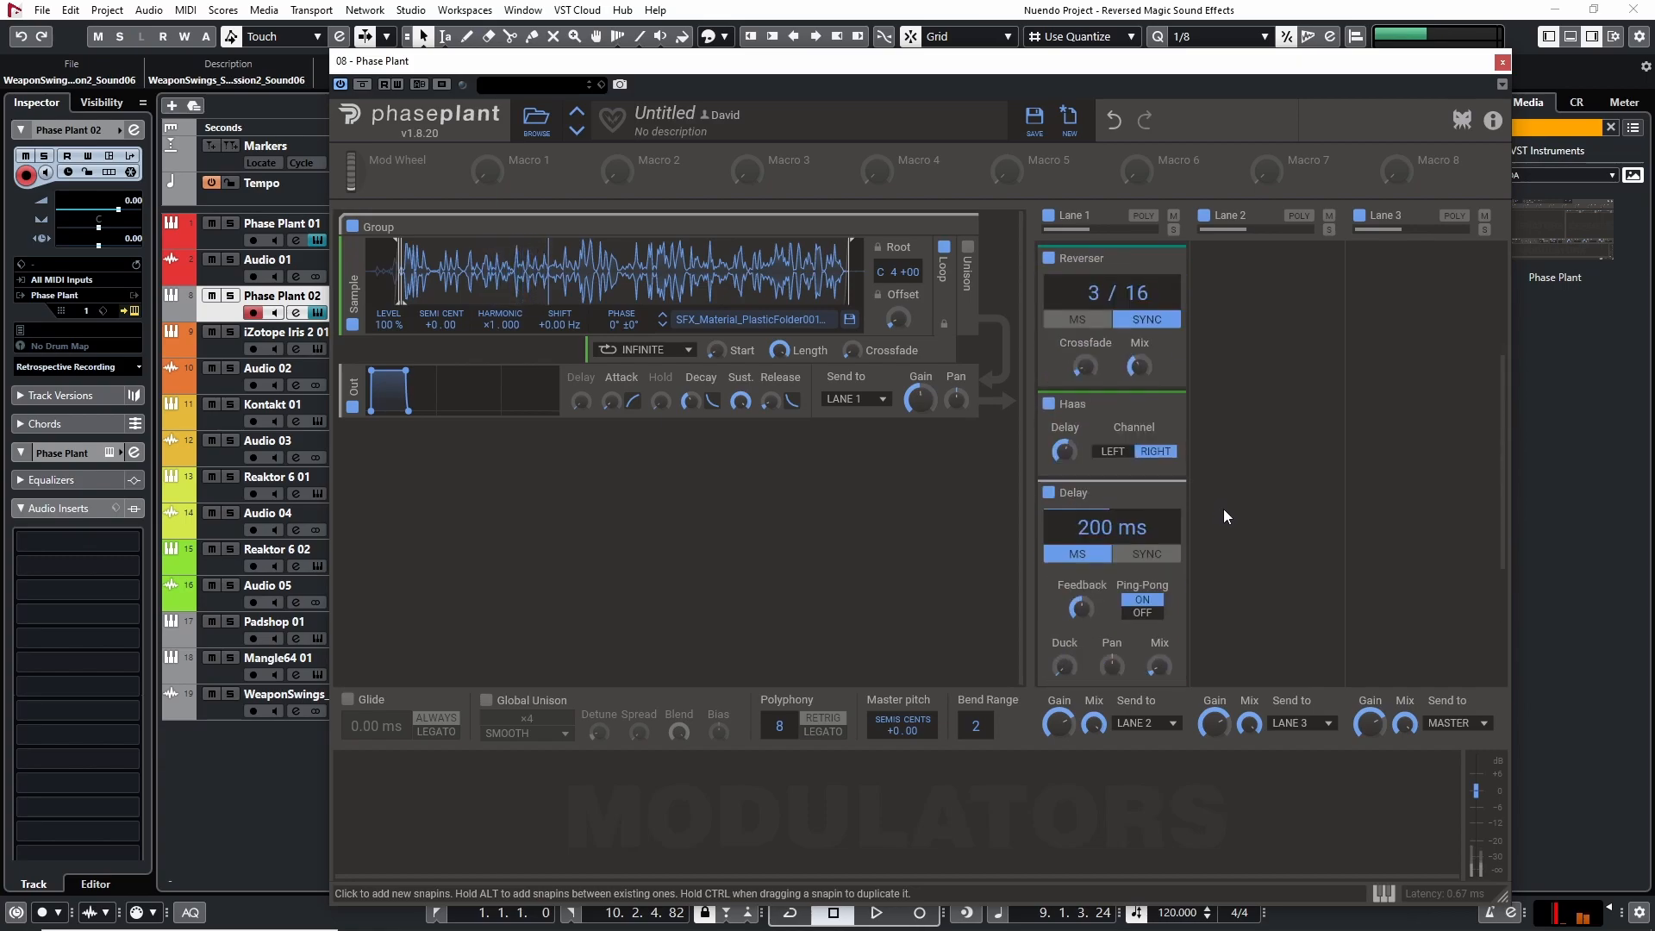
scroll(1219, 496, up, 3)
scroll(1258, 509, down, 6)
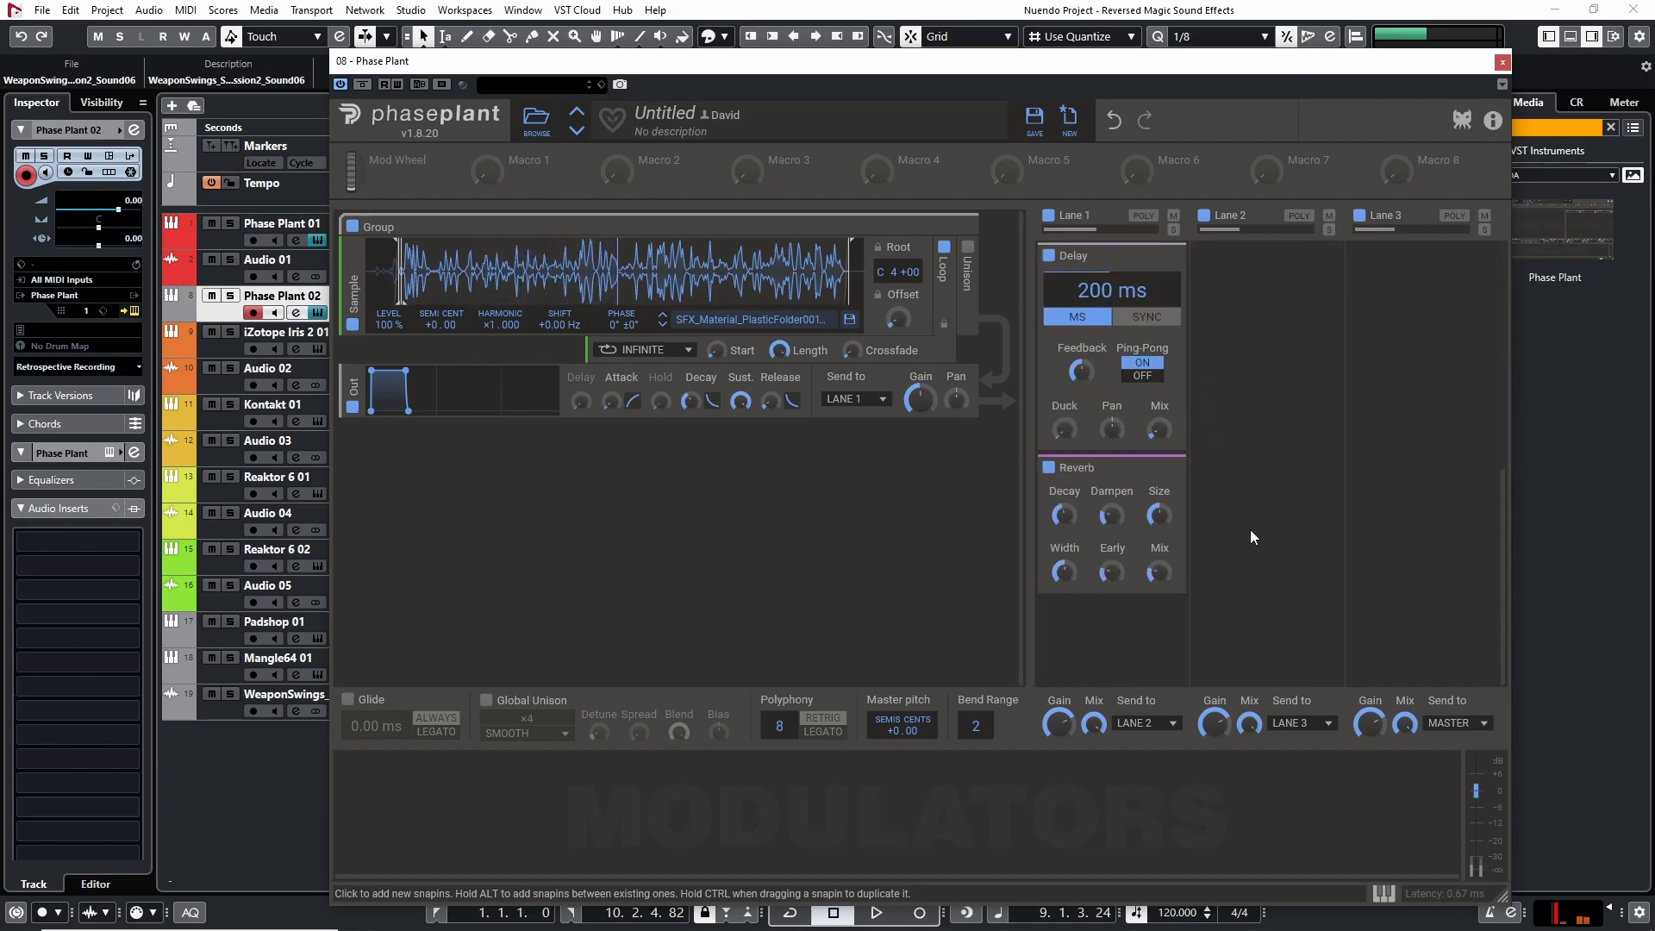
Step: Set the Convolver's fade out to 6.36 % and its delay to 2.89 ms
scroll(1250, 530, up, 5)
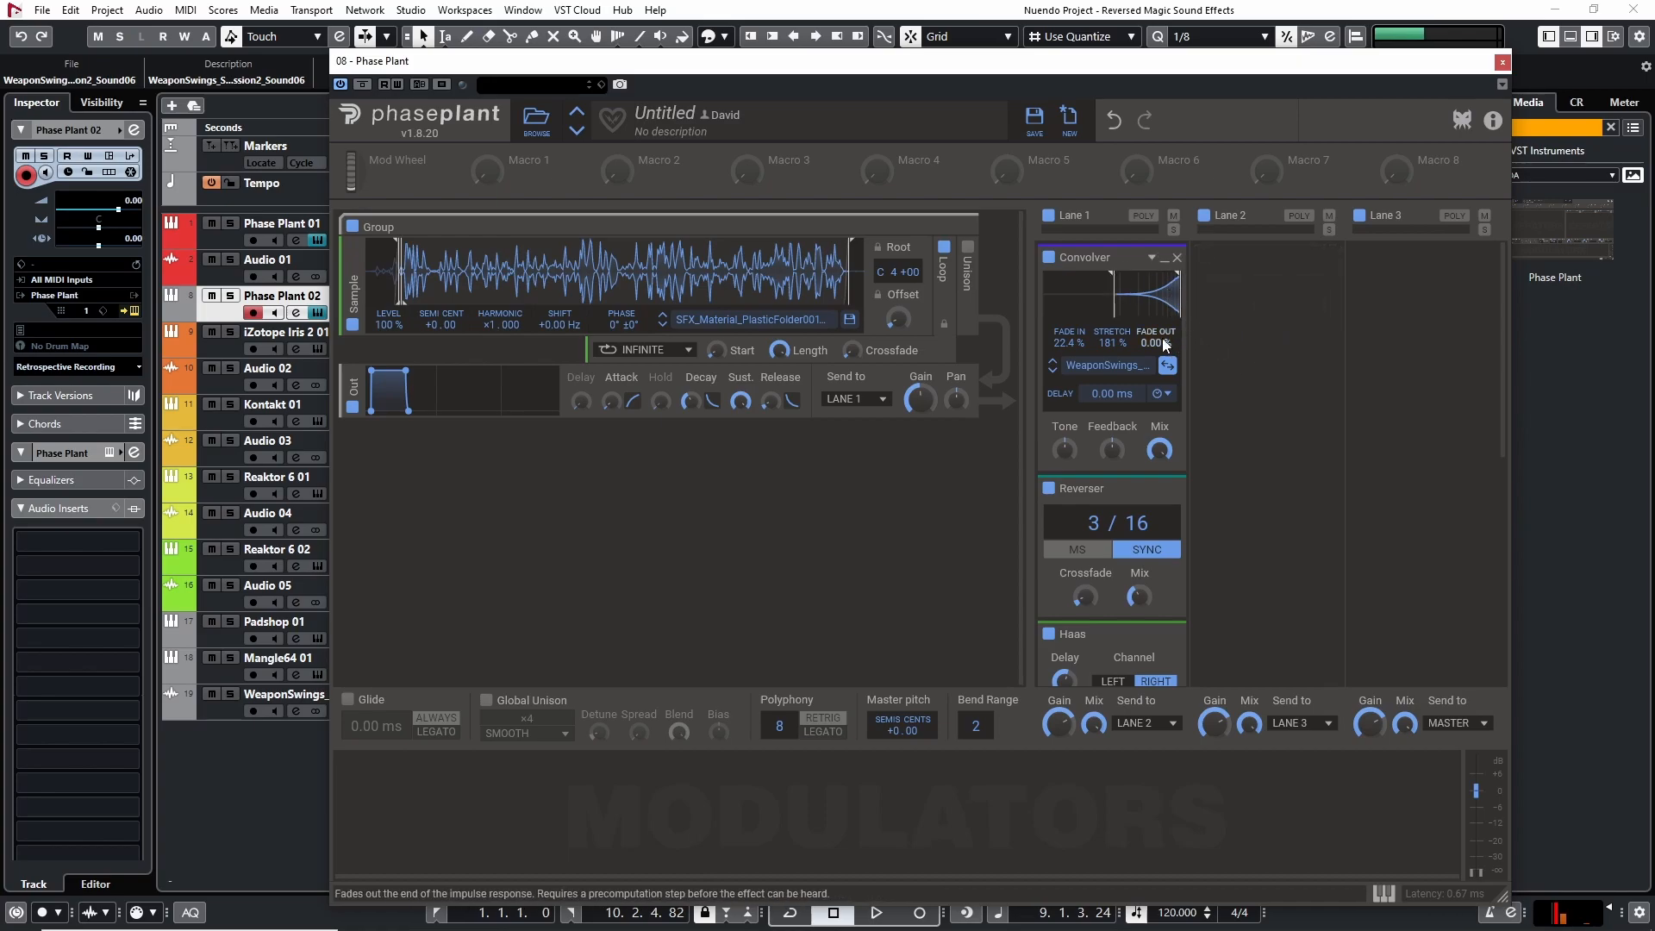
drag(1147, 350, 1159, 344)
drag(1159, 347, 1150, 342)
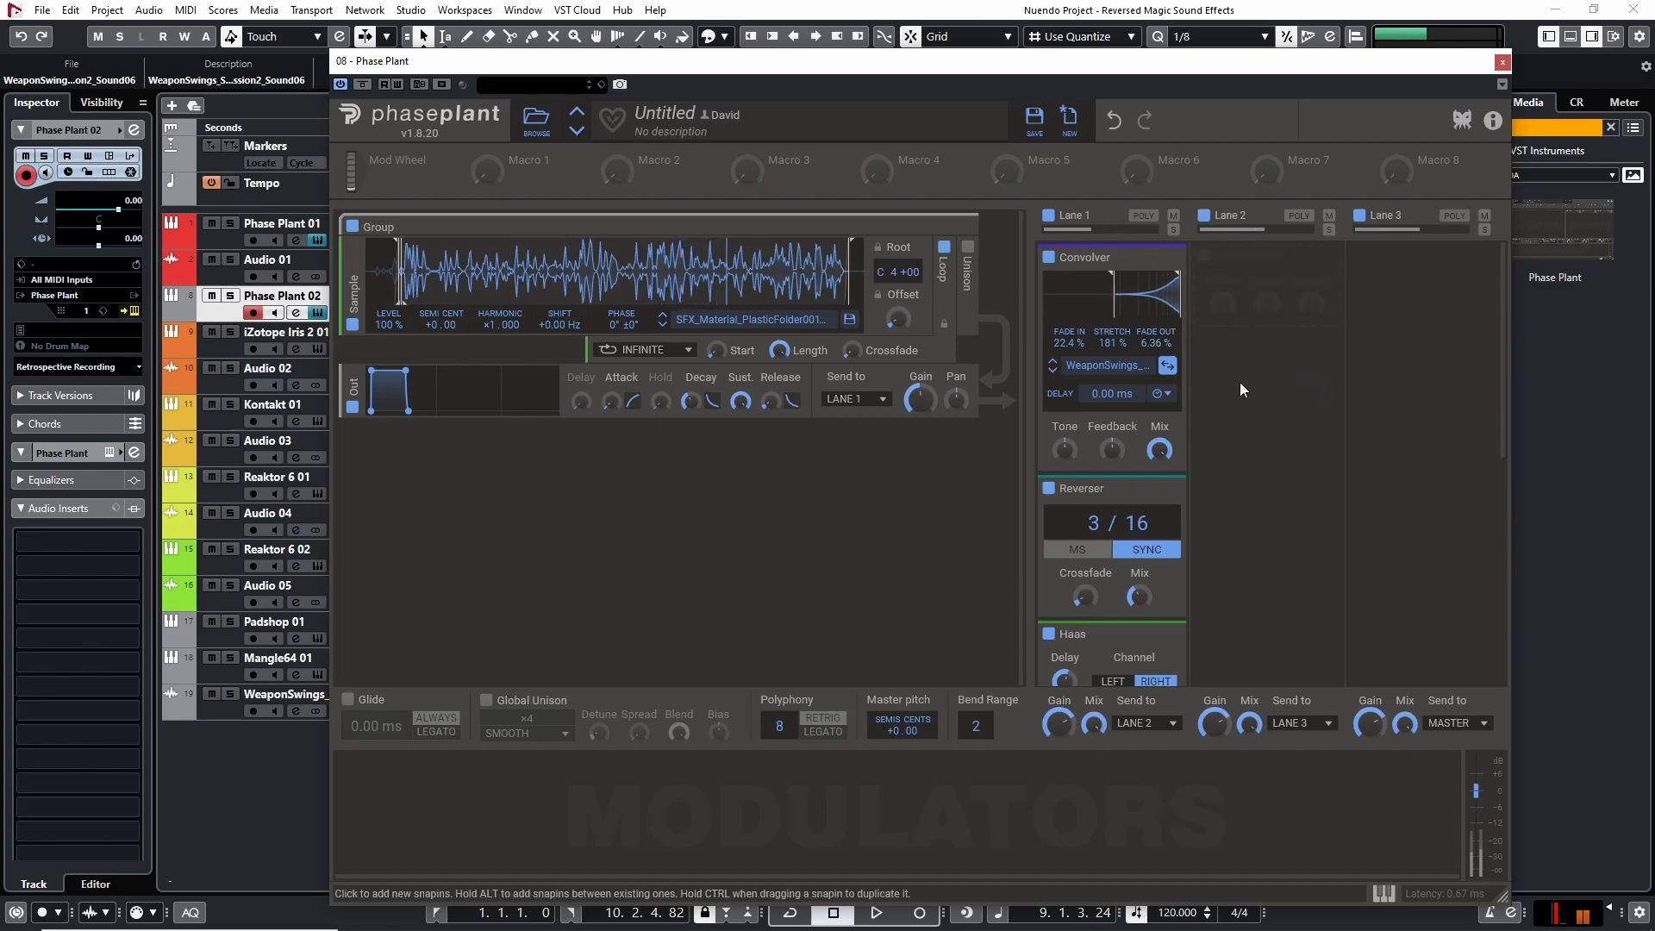
drag(1108, 395, 1109, 394)
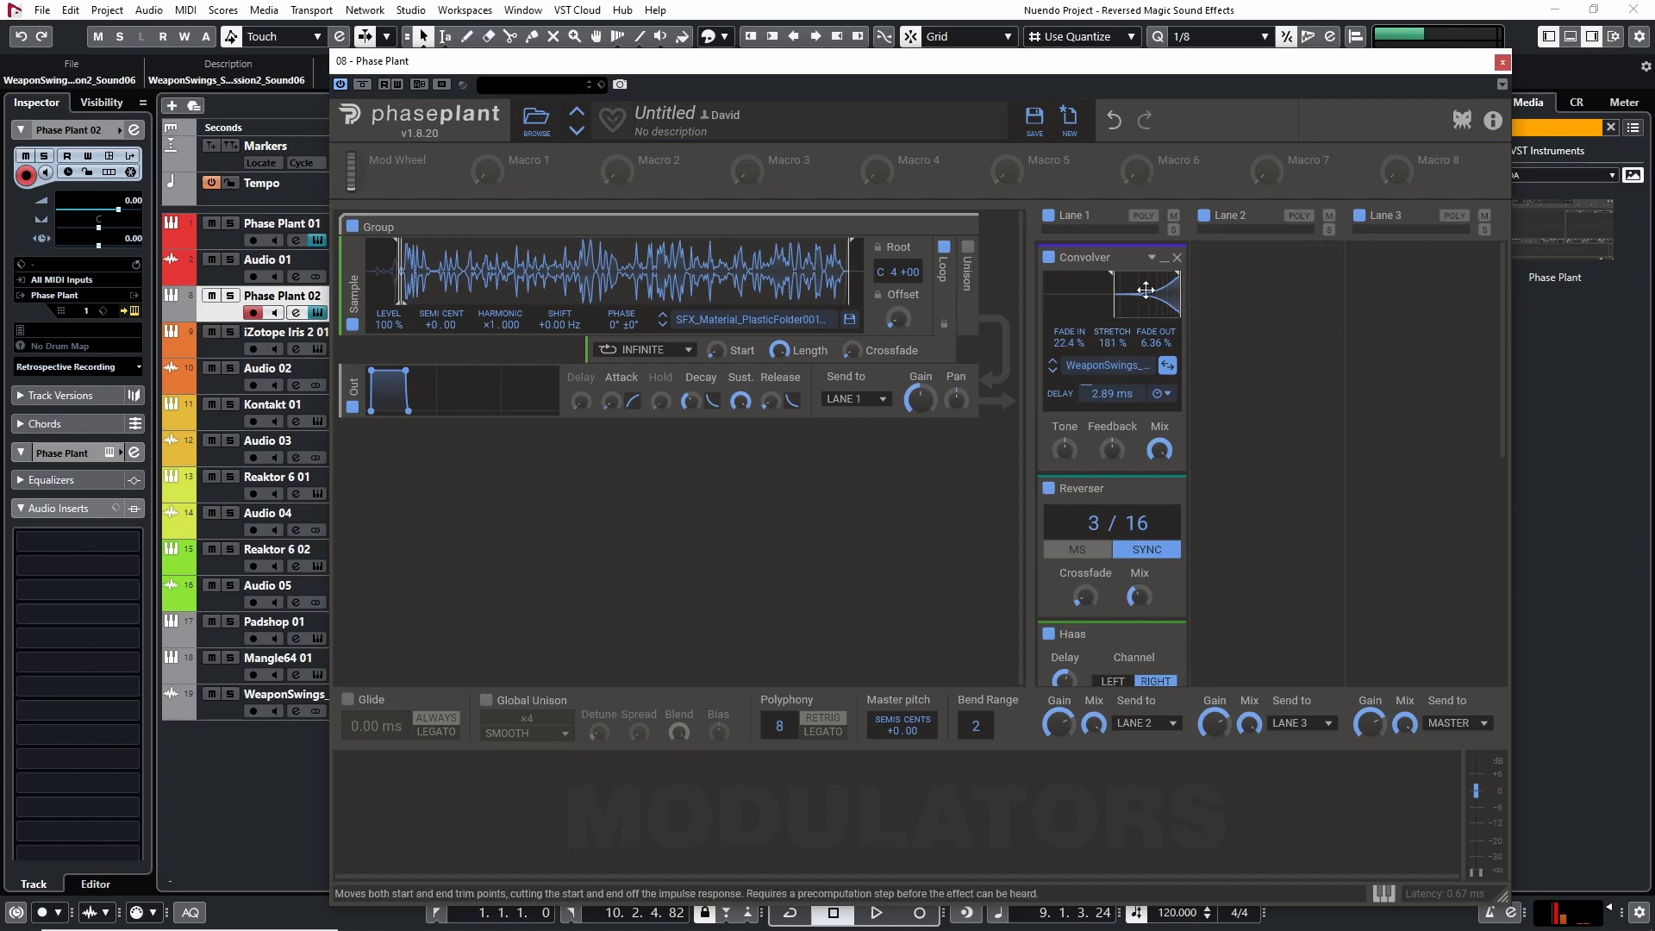
Step: Set the Convolver's stretch to 88 % and slightly adjust its Tone
mouse_move(1112, 342)
mouse_down()
mouse_move(1112, 230)
mouse_move(1115, 466)
mouse_move(1109, 345)
mouse_up()
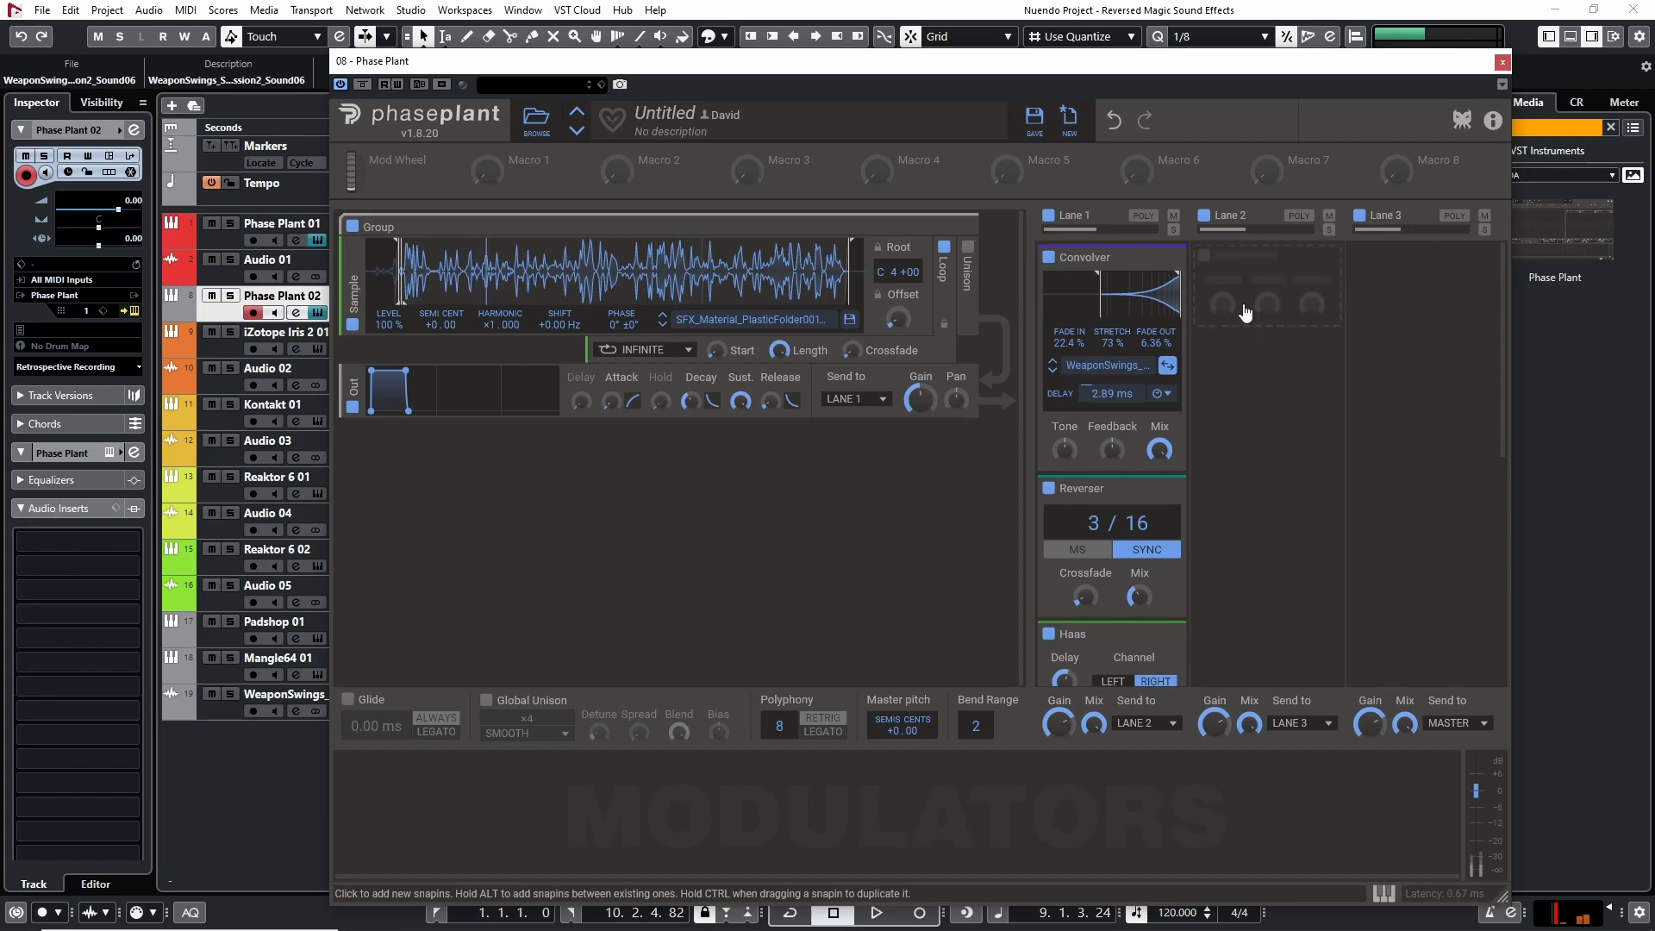
drag(1111, 345, 1106, 341)
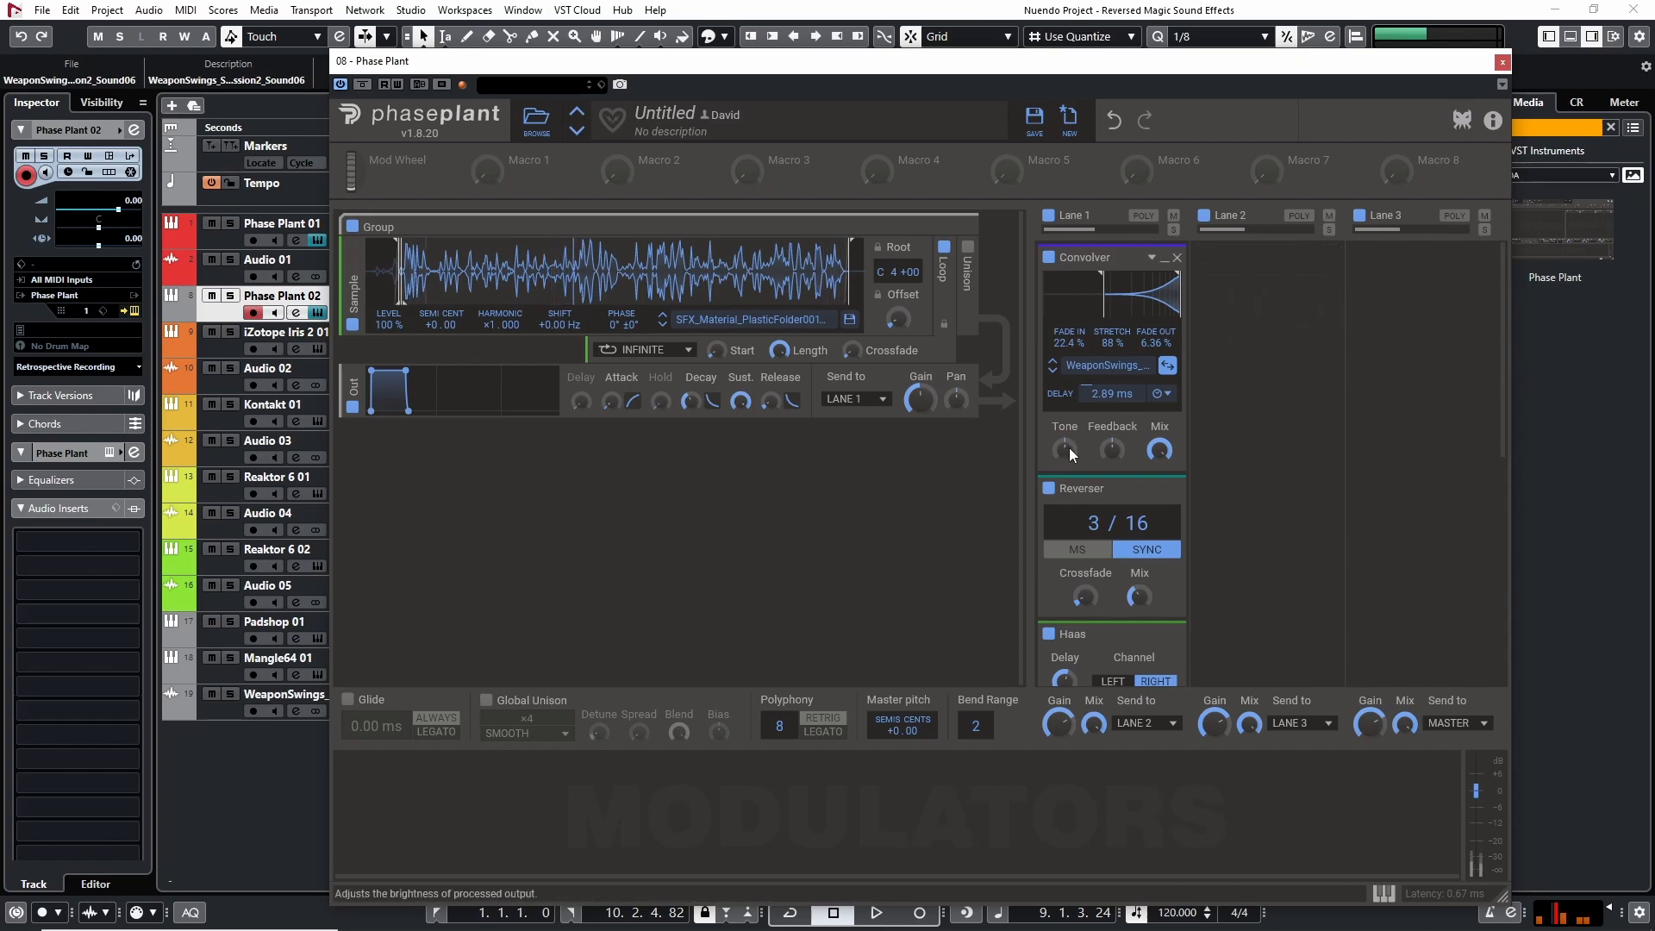
drag(1068, 448, 1112, 509)
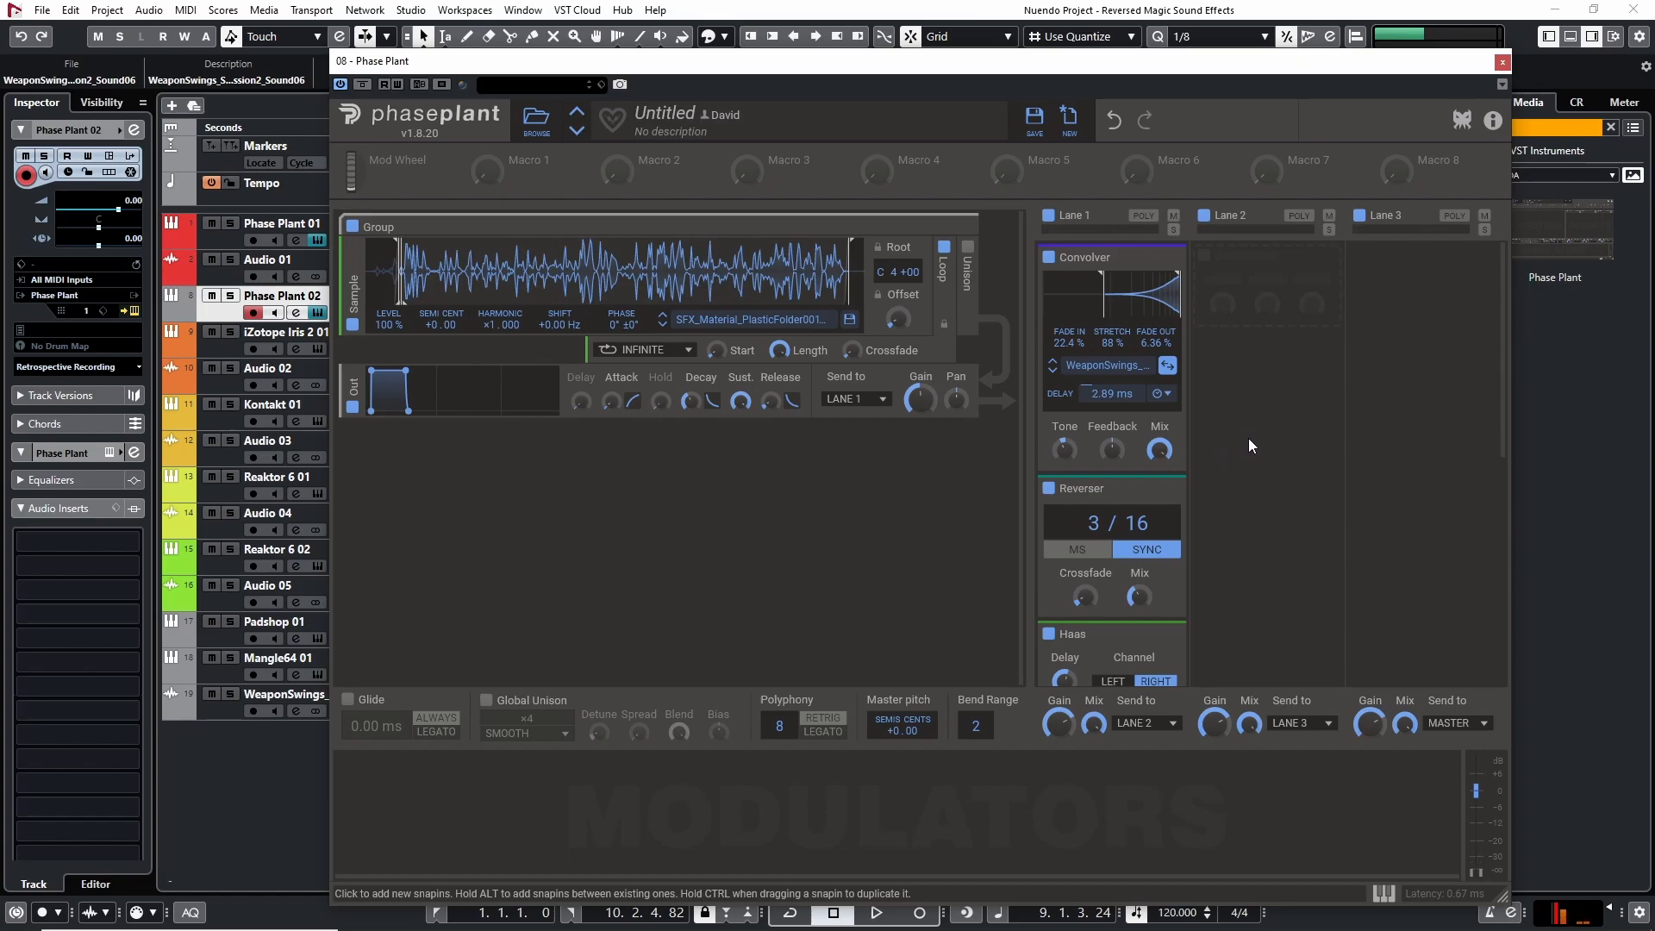
scroll(1245, 432, down, 8)
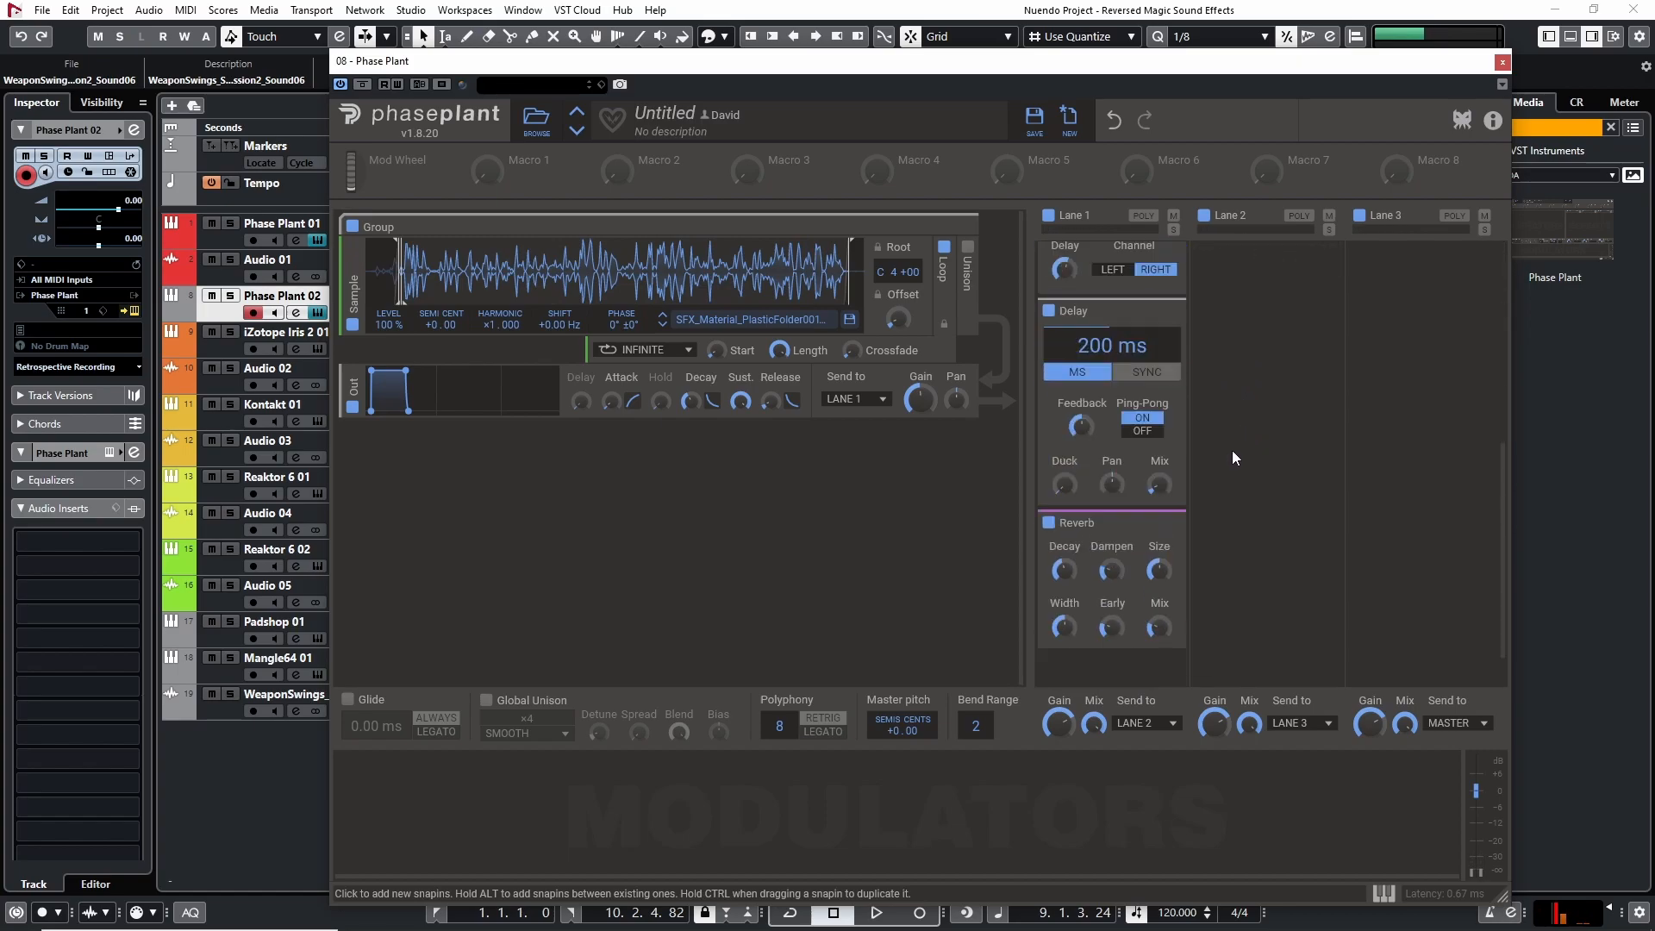
scroll(1242, 468, up, 6)
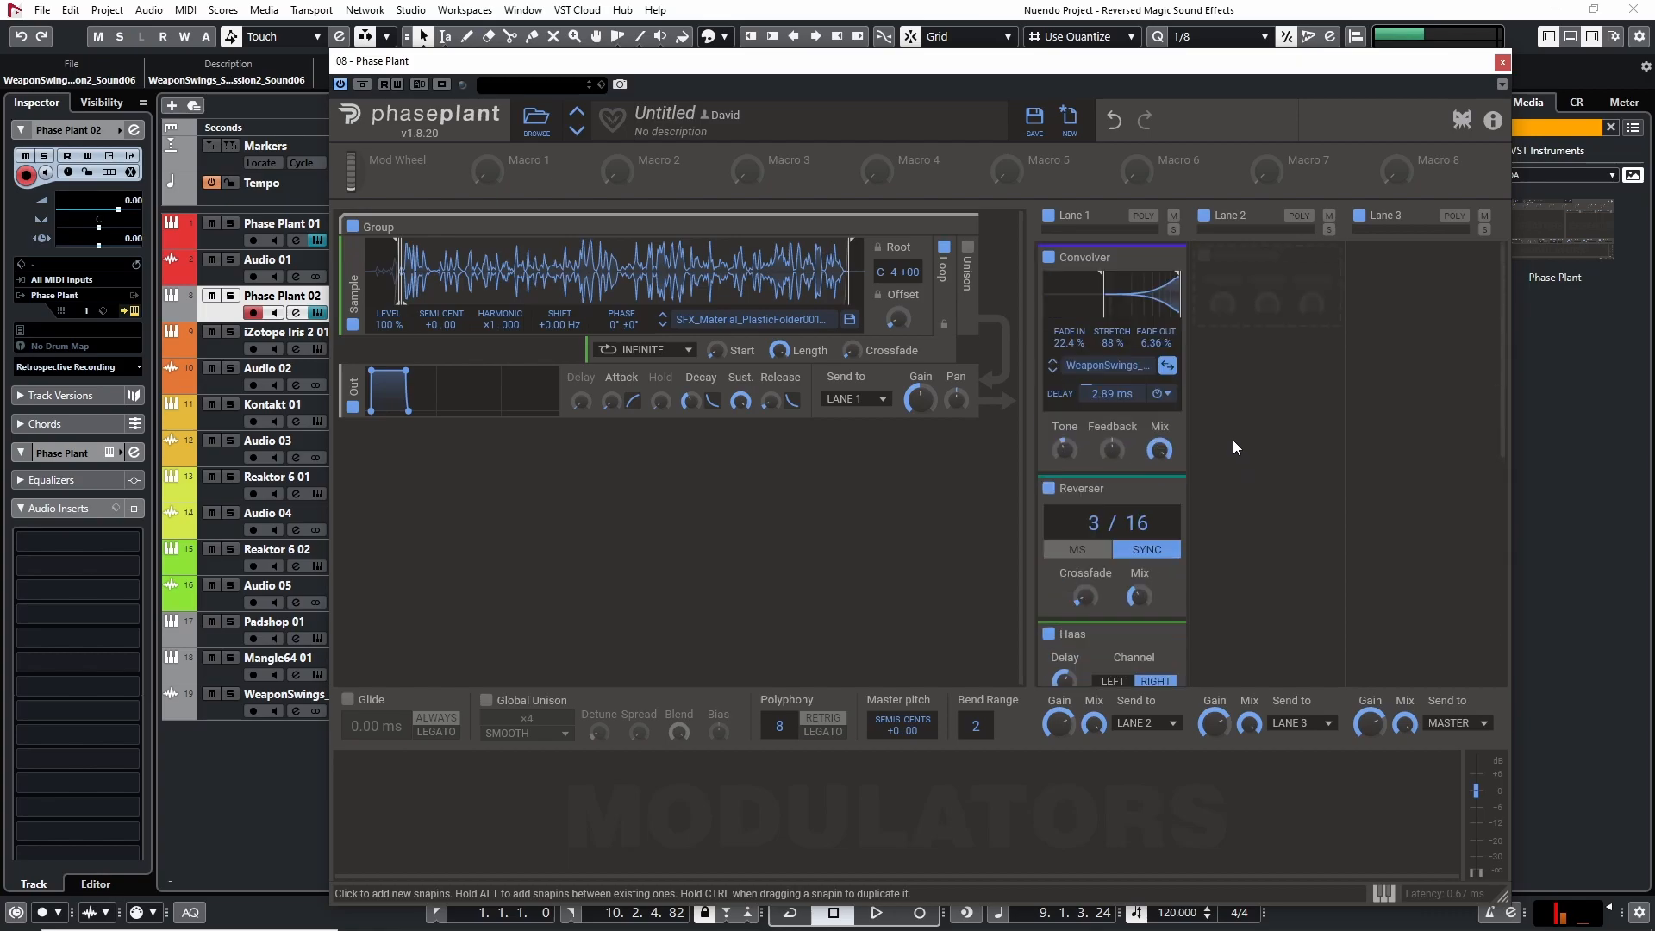
Step: Close Phase Plant and open the instrument on the Mangle64 01 track
click(1501, 64)
drag(811, 515, 1085, 755)
key(shift+m)
click(733, 620)
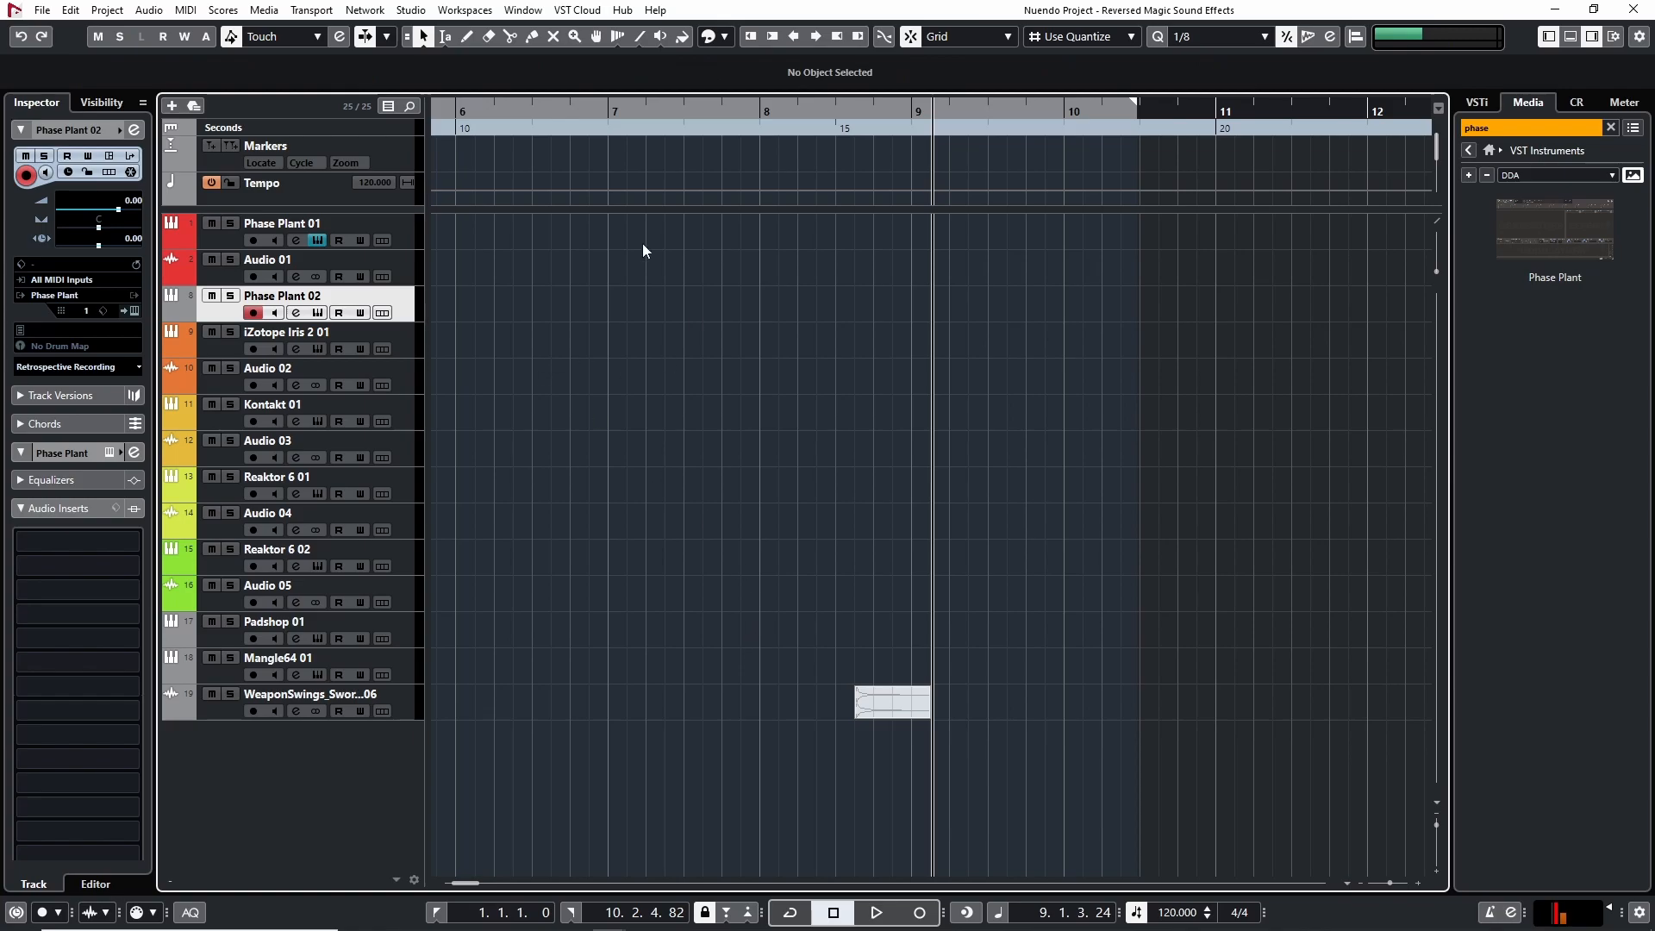
key(h)
key(h)
click(183, 665)
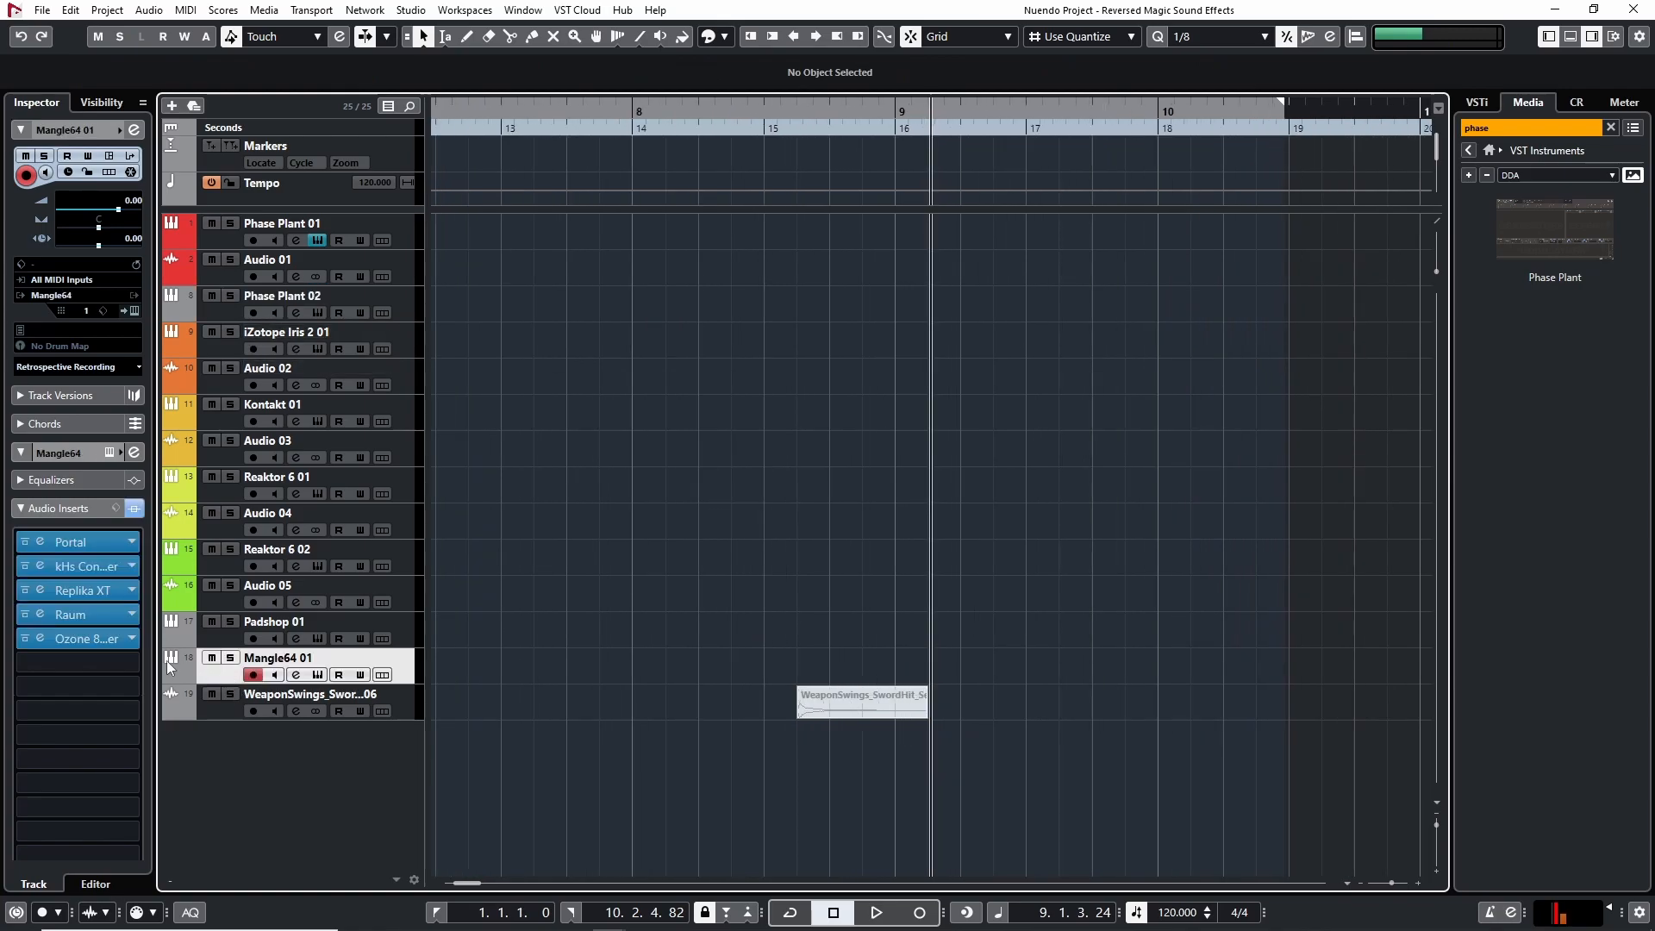
click(134, 311)
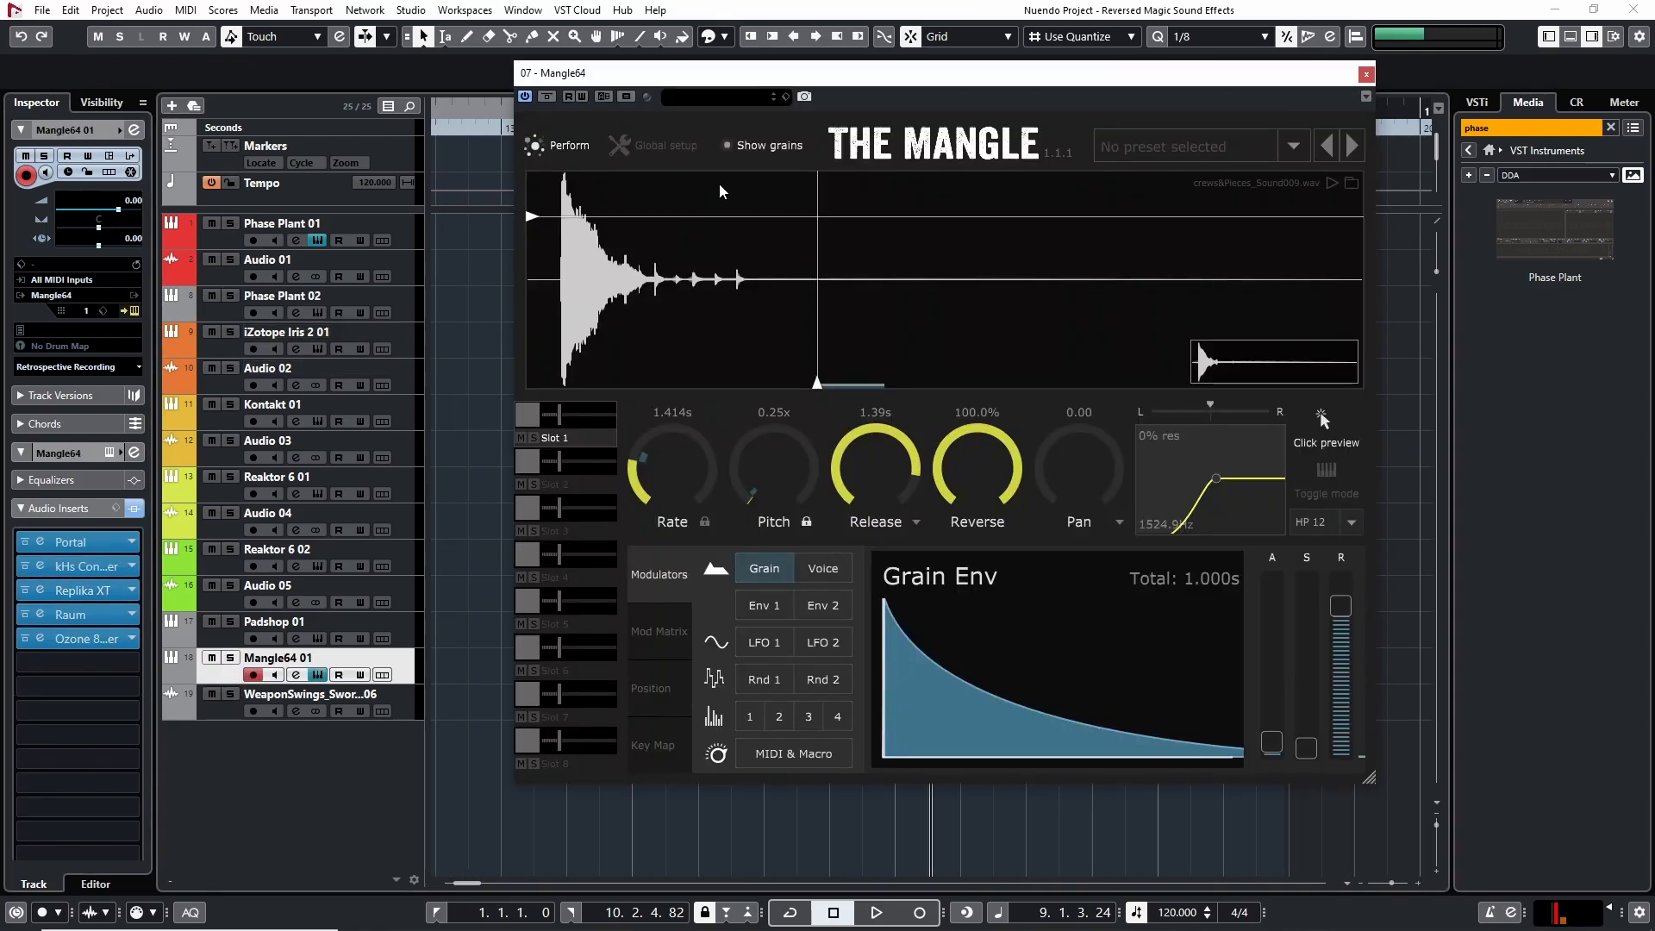
Step: Load the WeaponSwings sword hit sample into The Mangle and bypass all audio inserts on its track
drag(879, 76, 867, 96)
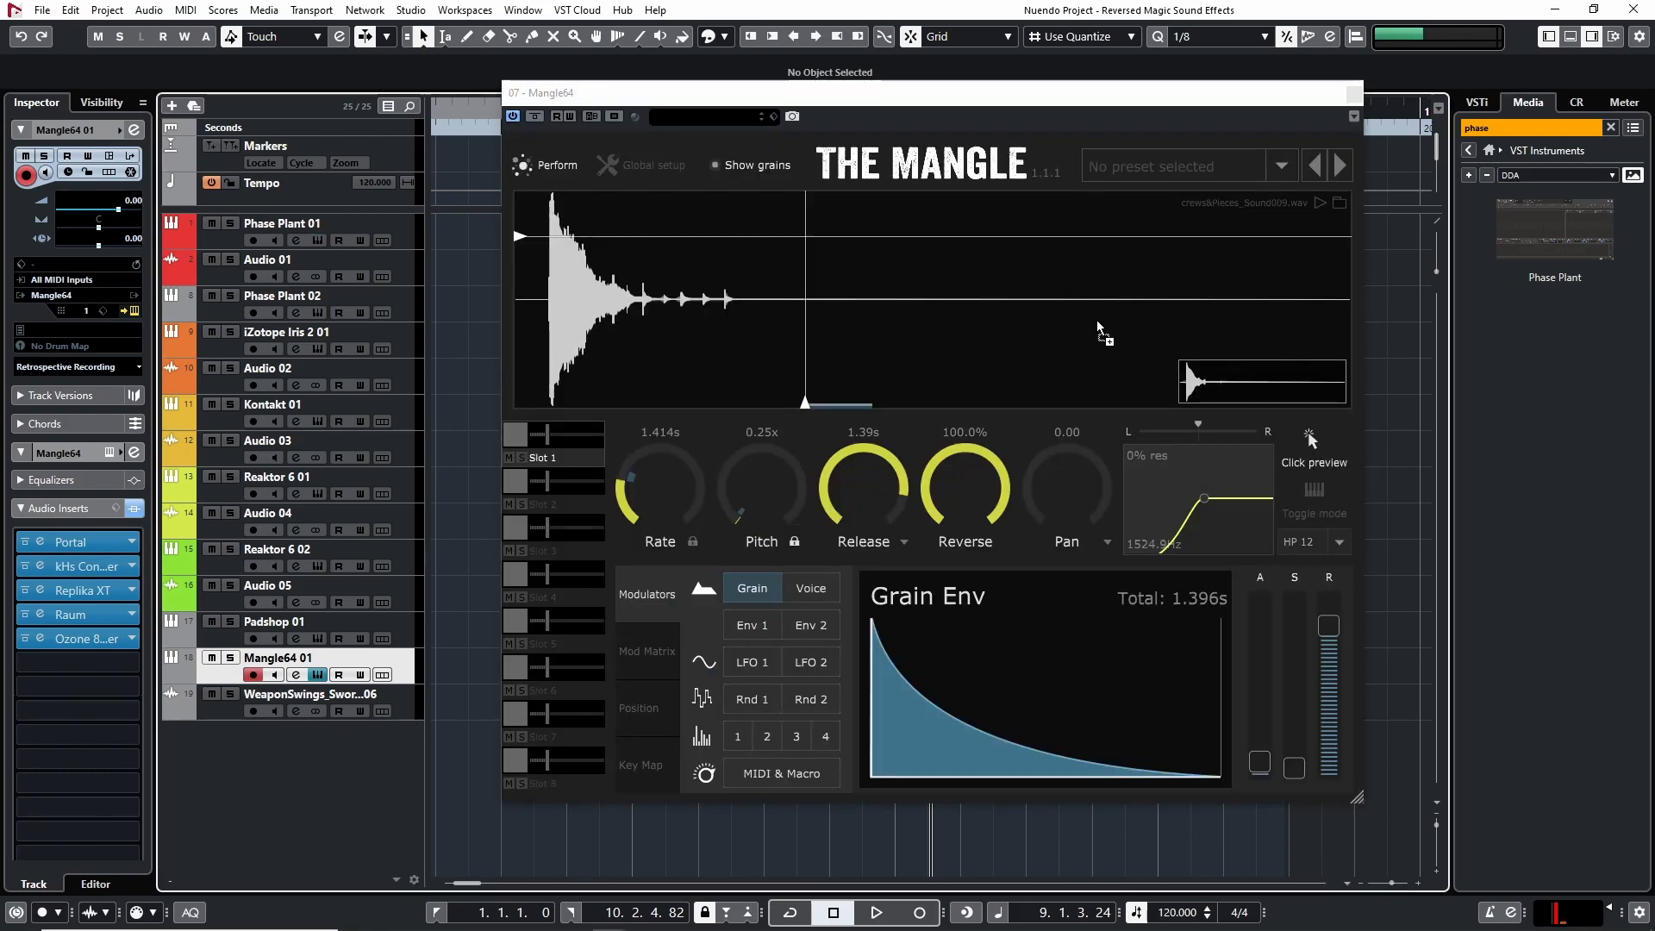
drag(1098, 330, 1054, 312)
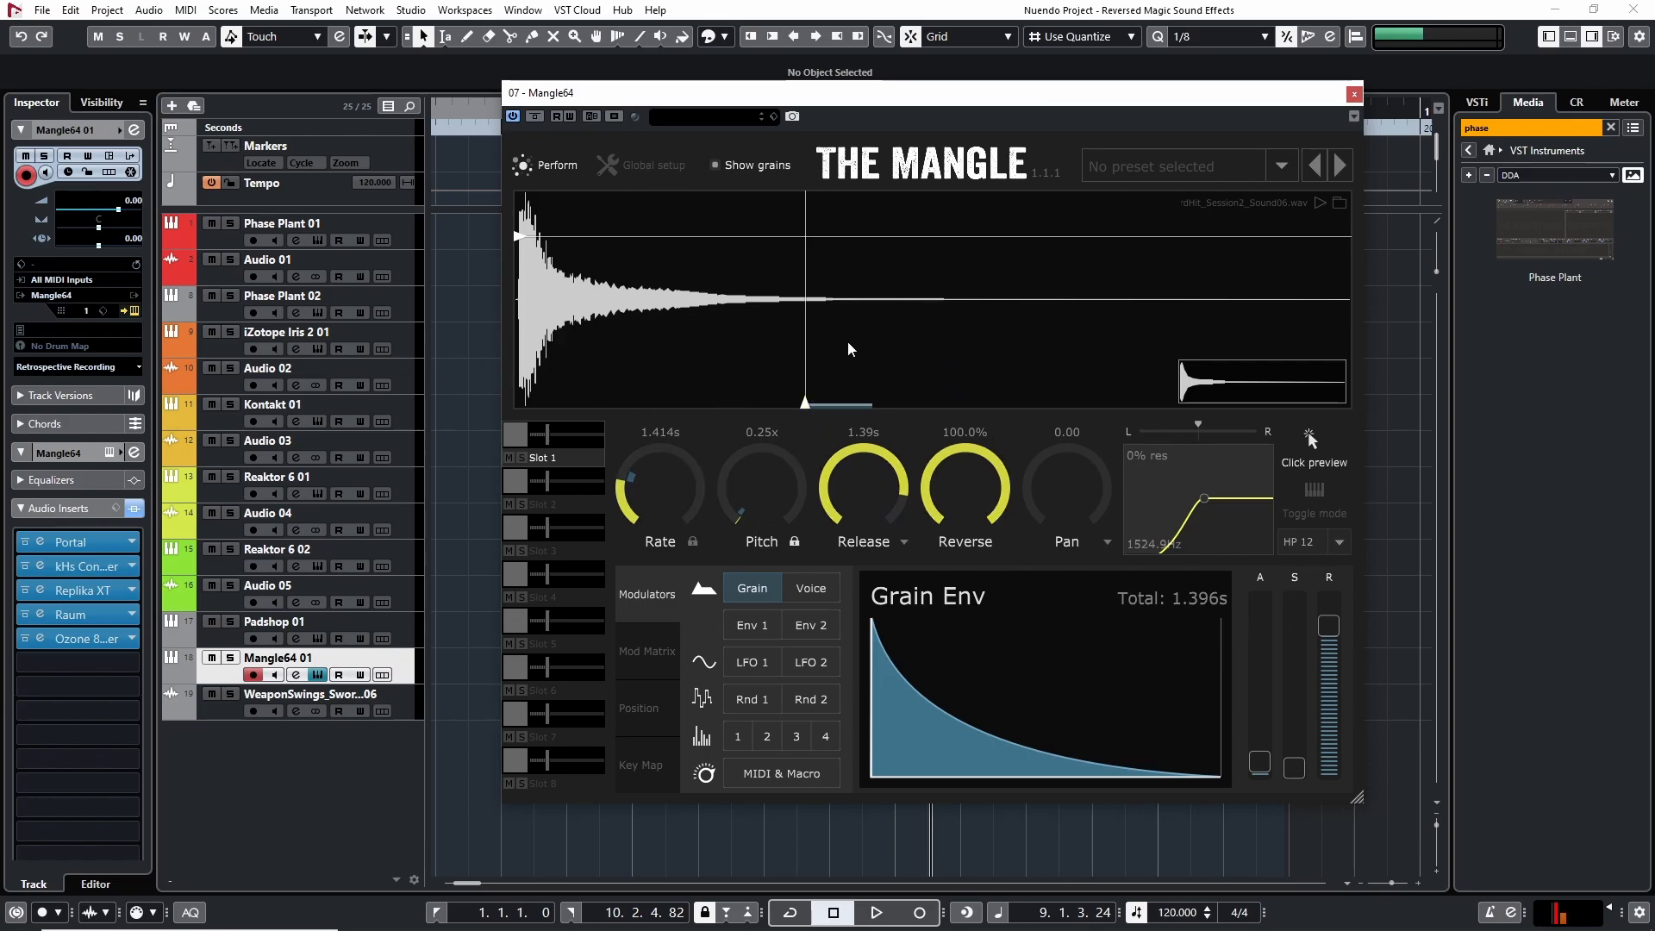
click(135, 508)
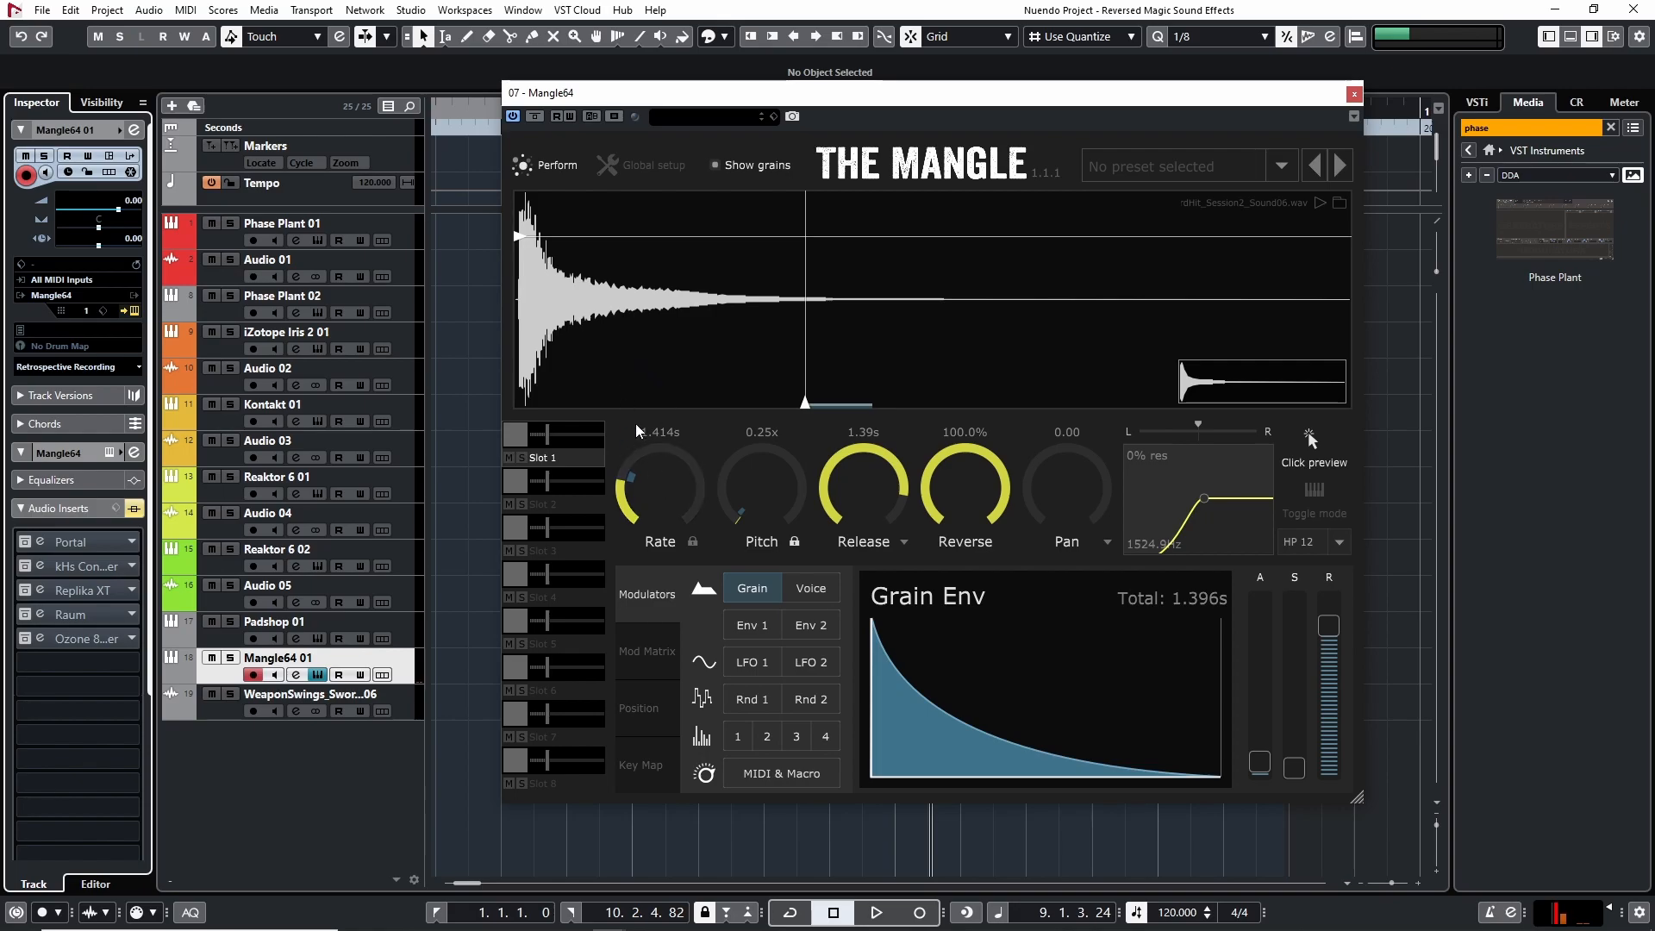
Step: Remove the Env 1 modulation from the grain Rate and assign LFO 2 with a larger modulation amount
click(639, 488)
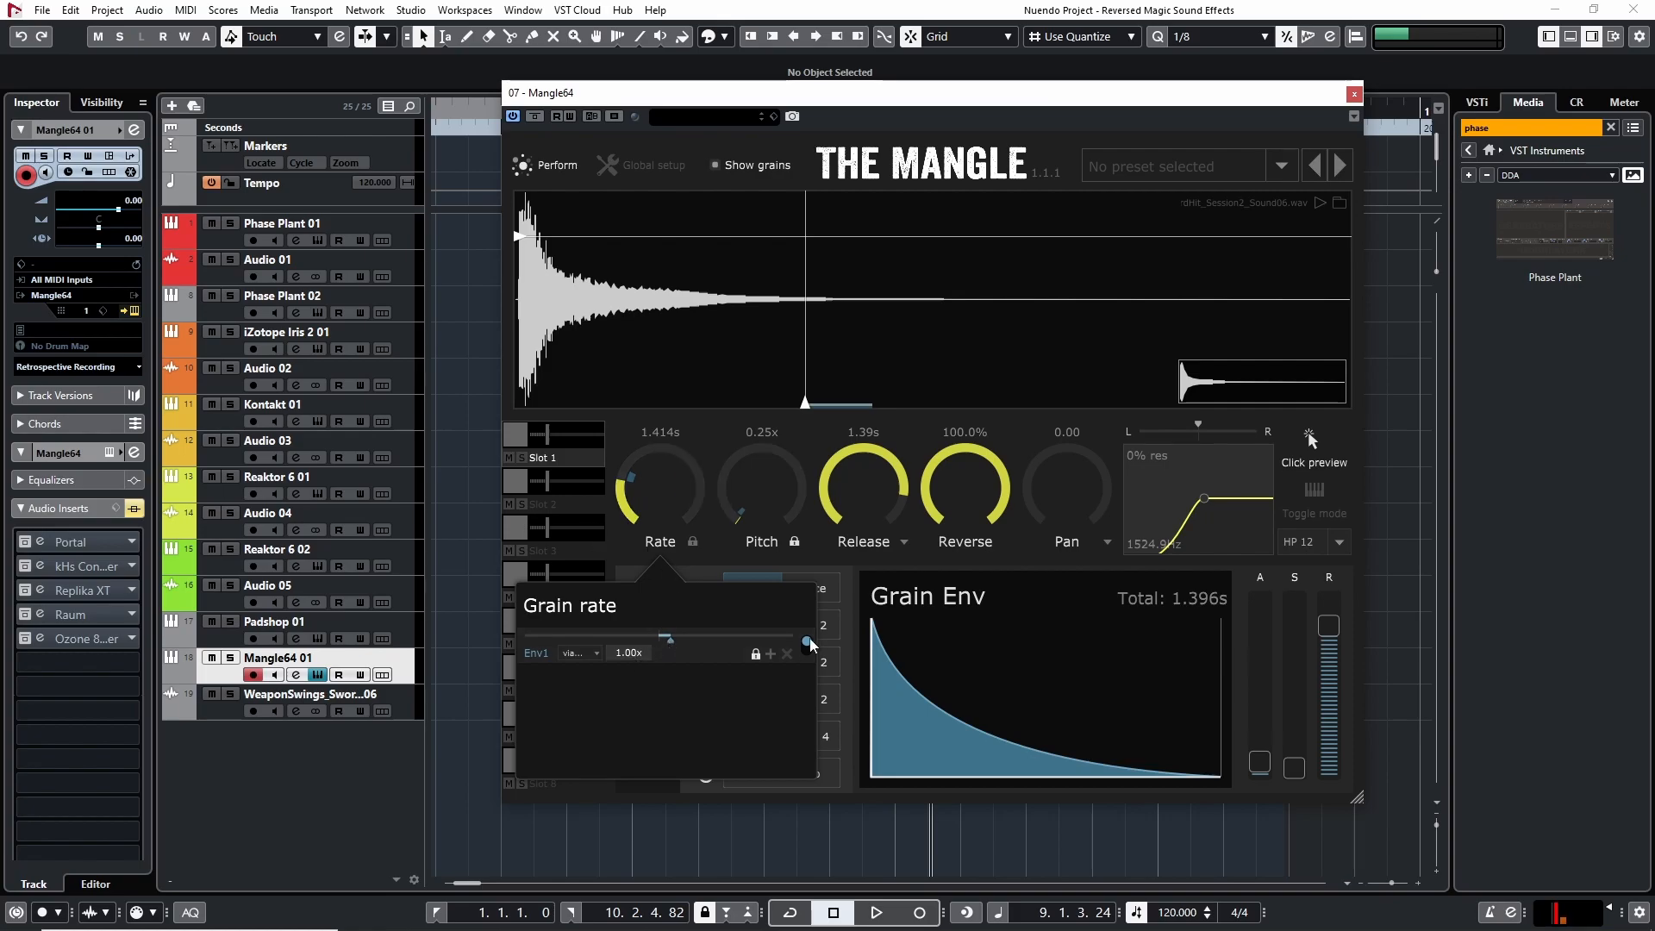
click(787, 654)
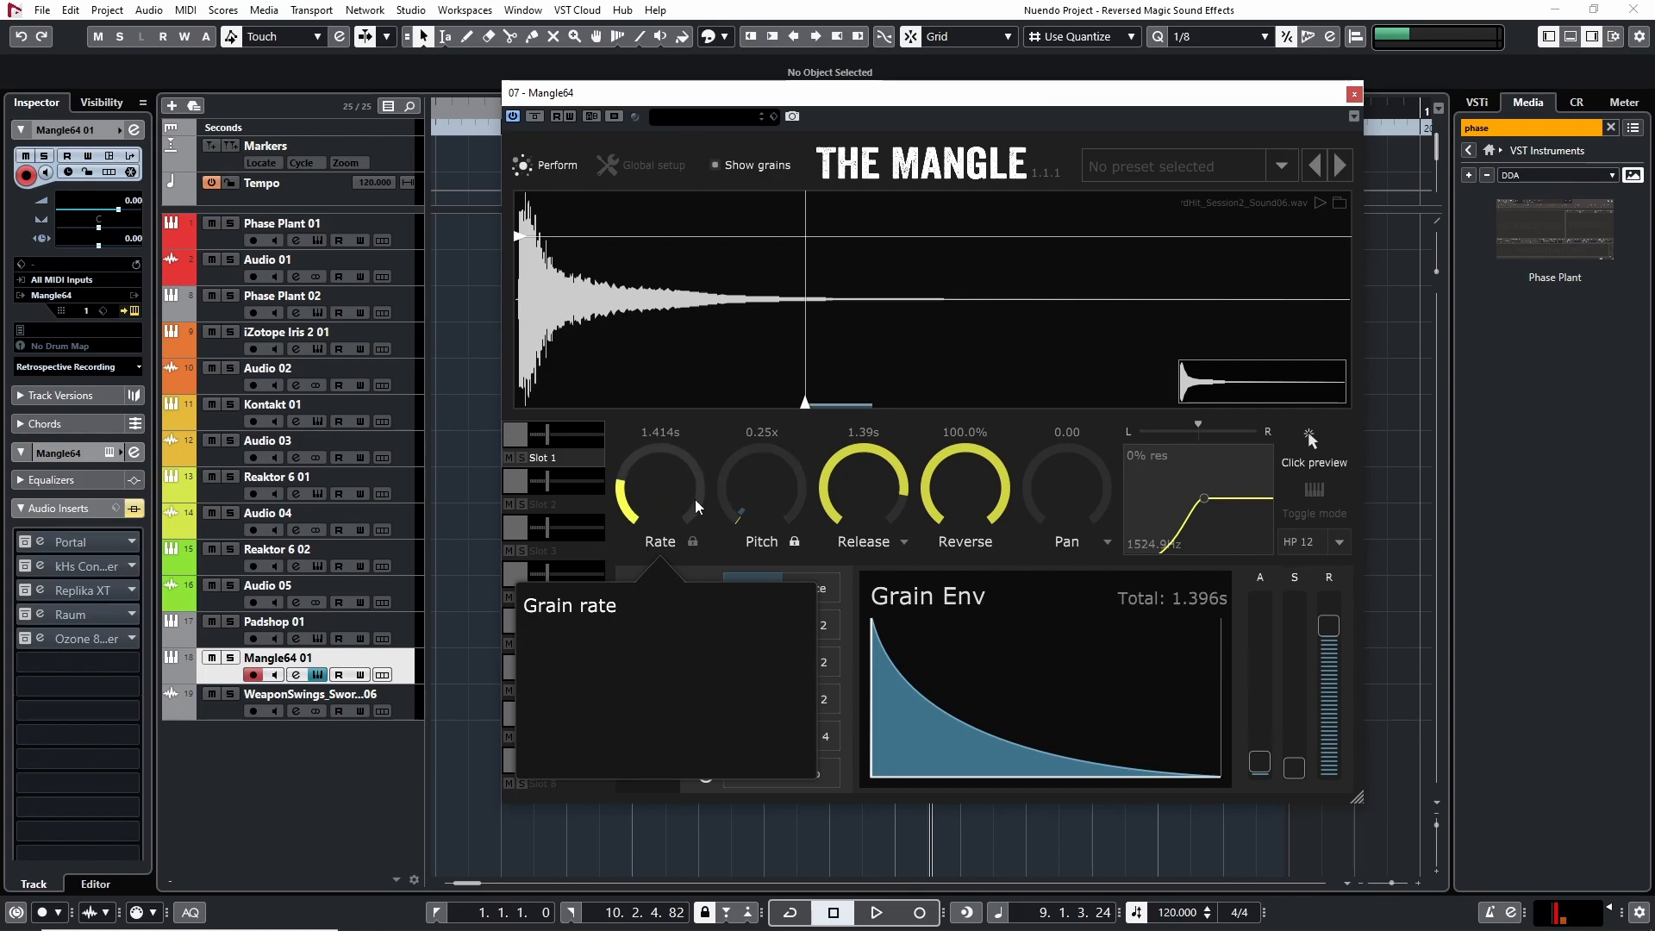
drag(812, 662, 639, 491)
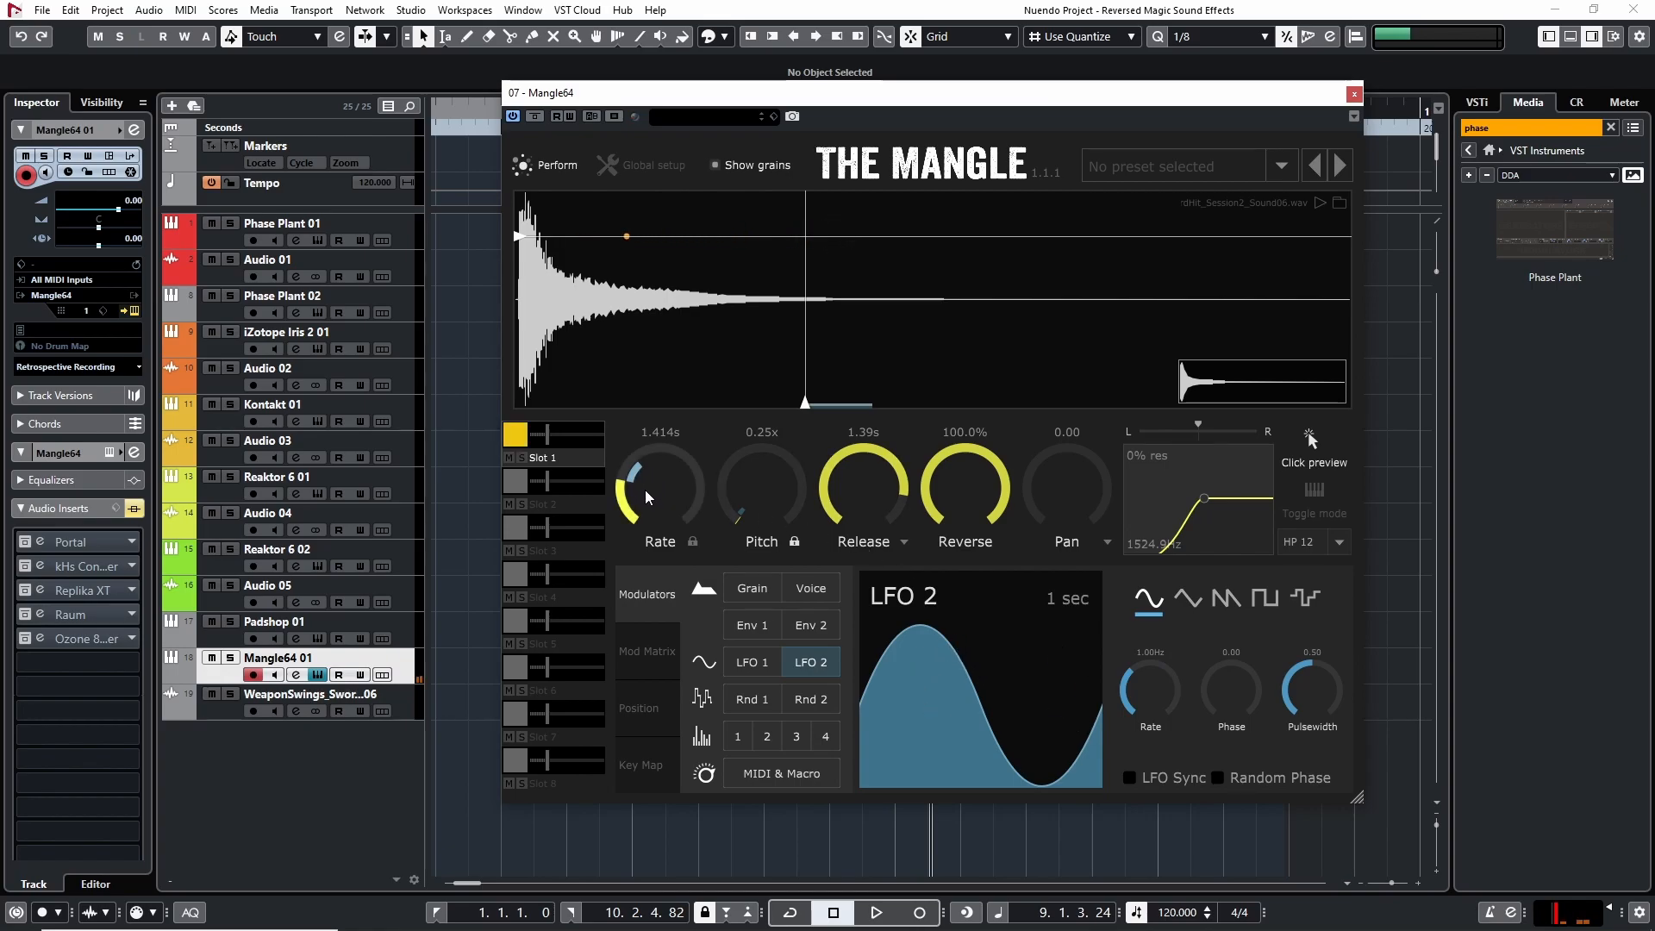
mouse_move(660, 489)
drag(683, 641, 693, 637)
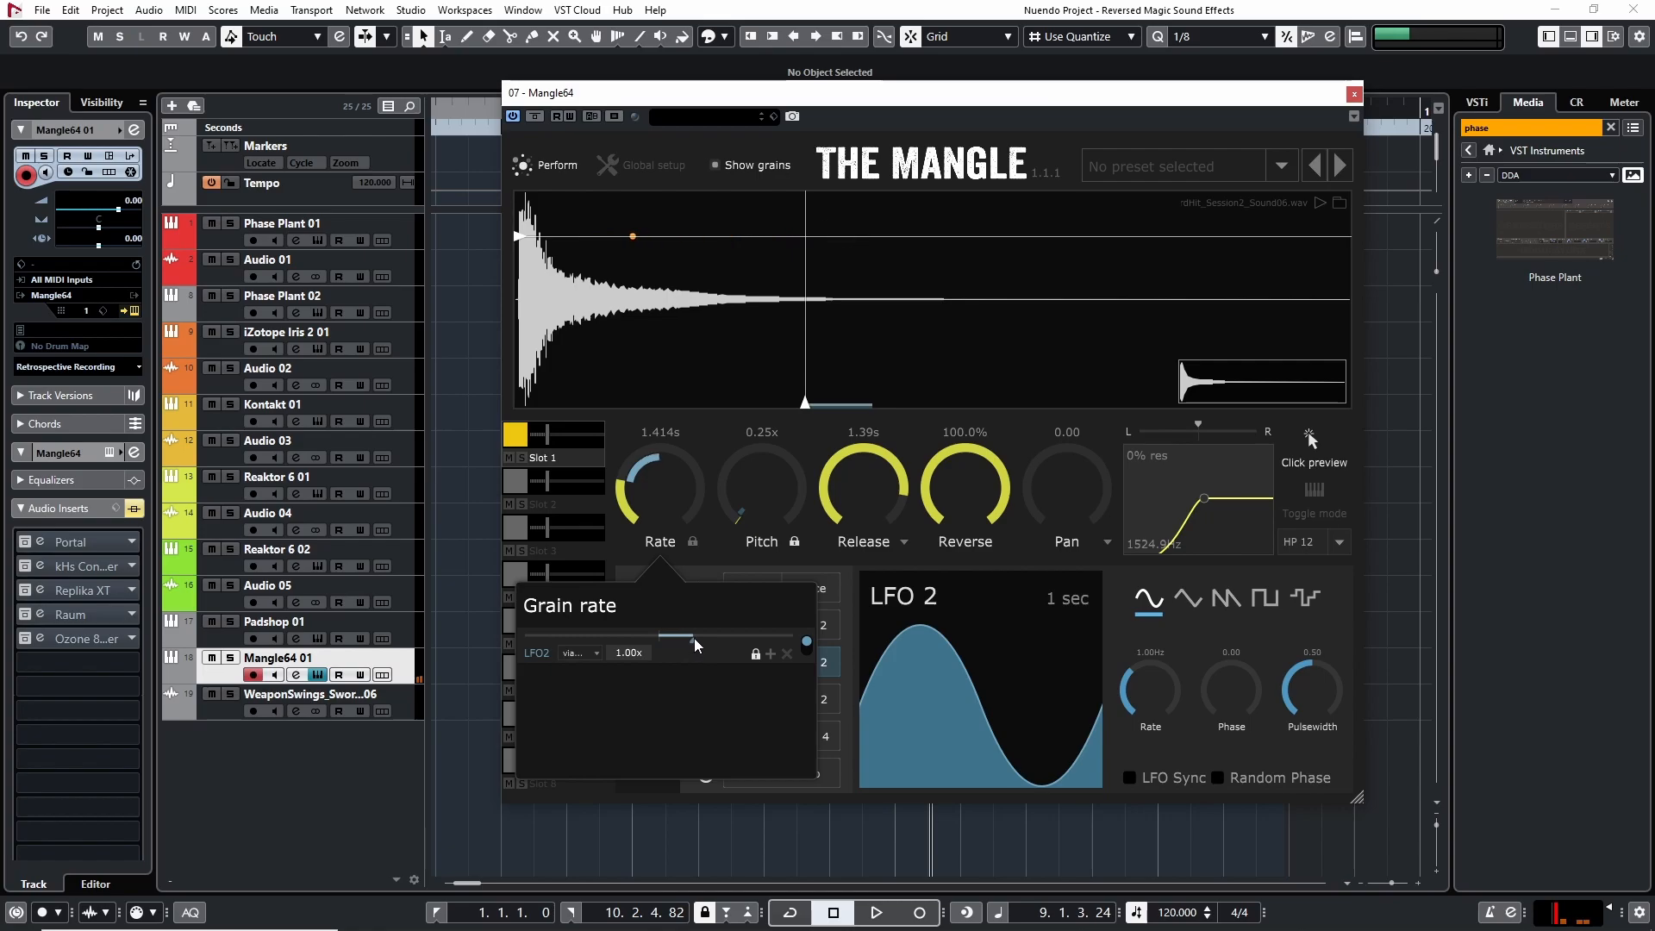
Step: Set The Mangle's Pitch to 0.28x and its Release to 0.59 s
click(724, 540)
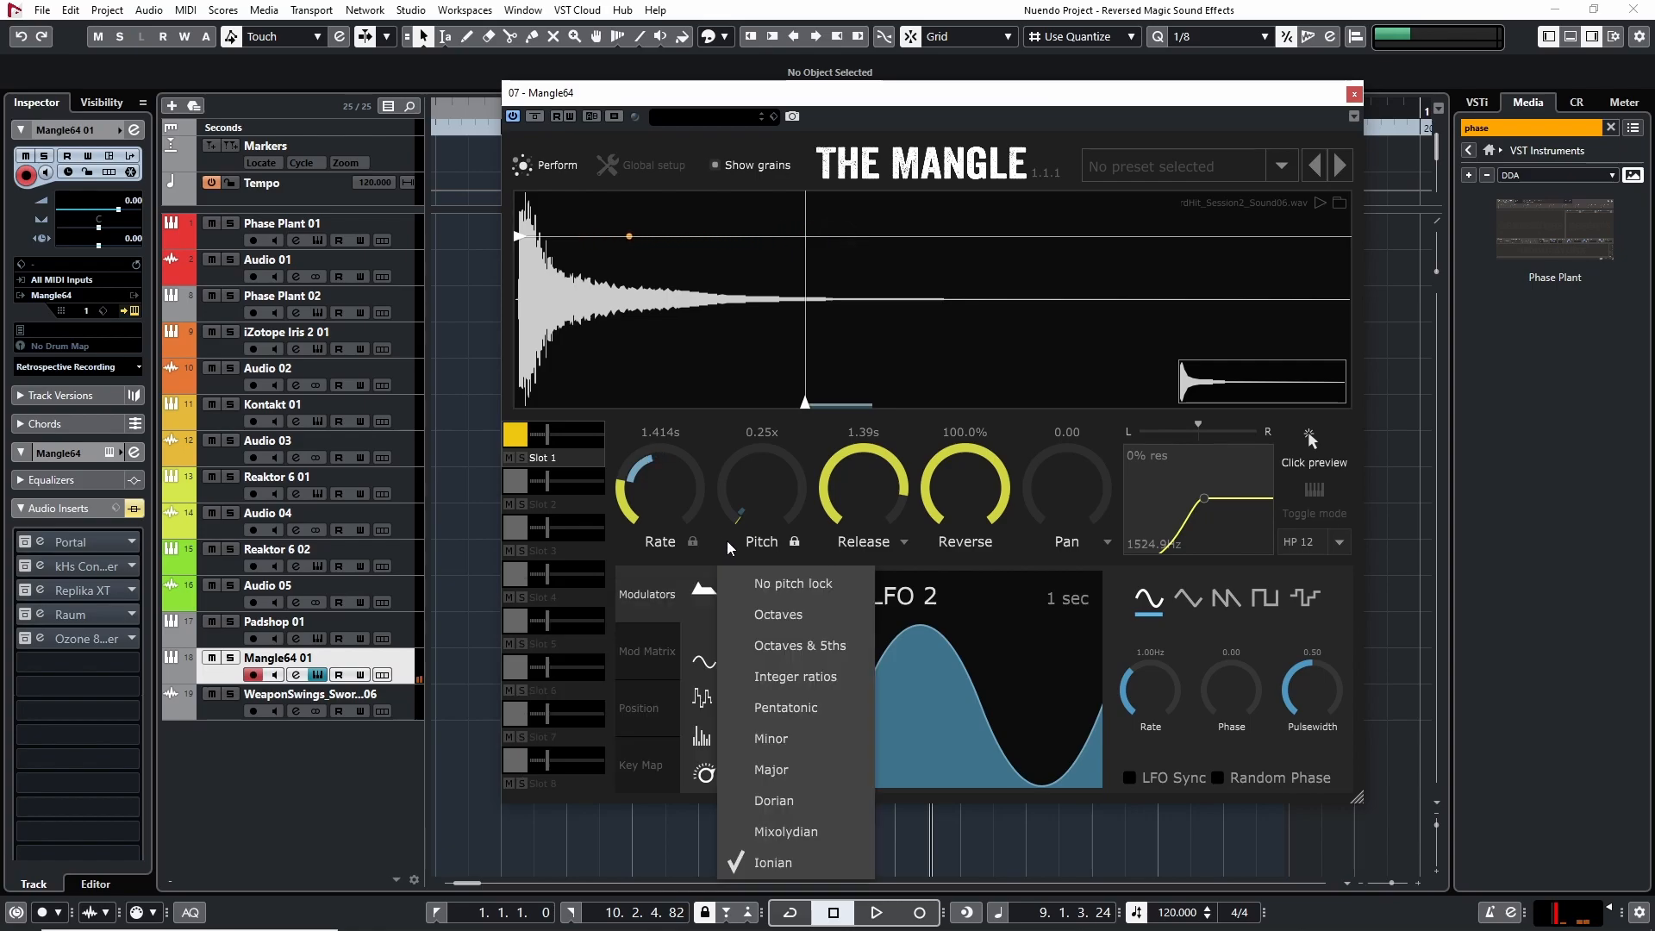
click(715, 441)
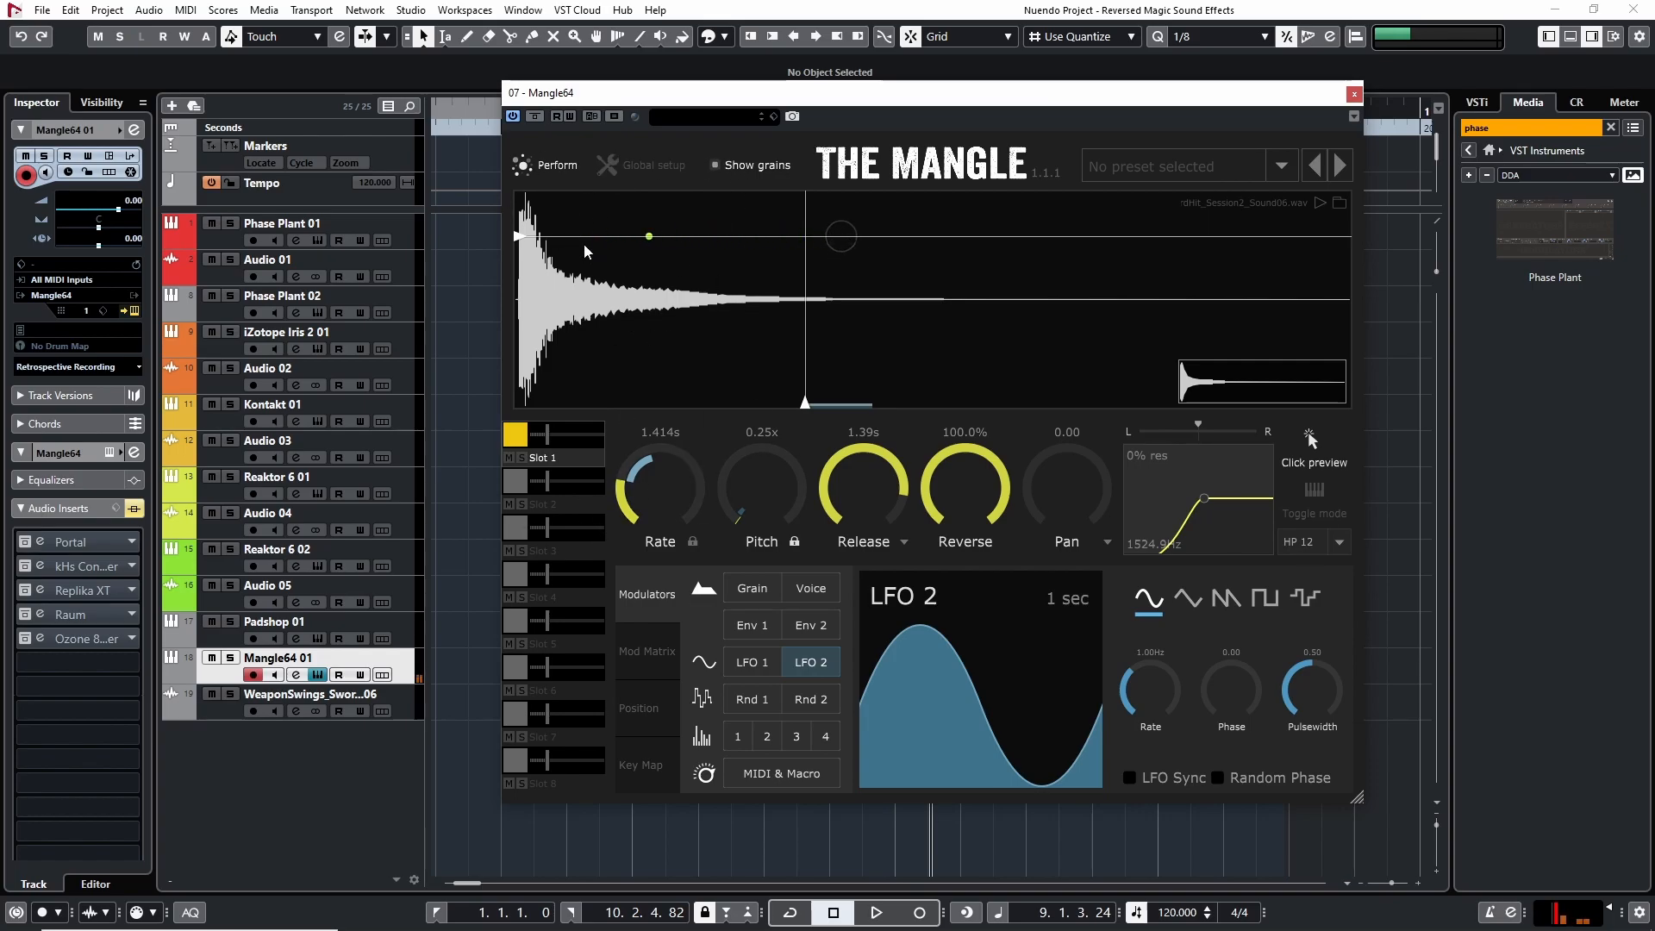
mouse_move(760, 496)
mouse_down()
mouse_move(764, 452)
mouse_move(765, 506)
mouse_move(755, 490)
mouse_up()
right_click(752, 511)
mouse_move(875, 459)
mouse_down()
mouse_move(855, 487)
mouse_move(836, 474)
mouse_move(852, 479)
mouse_up()
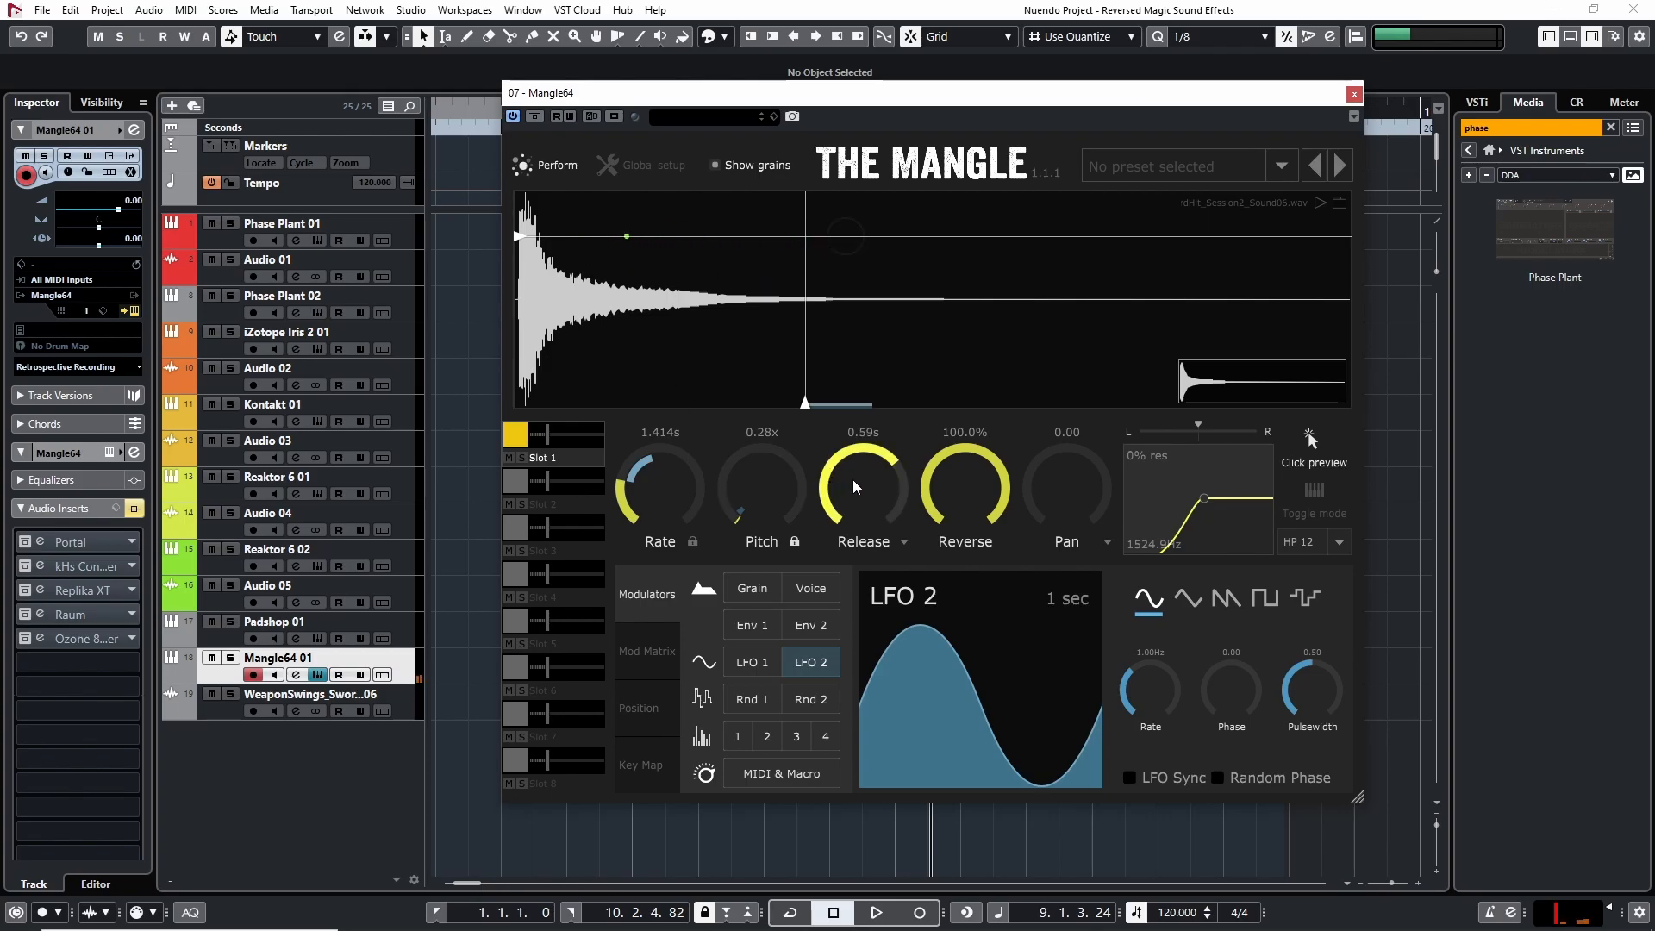
Step: Re-enable the Portal insert on the Mangle64 01 track and check where Major Shimmer sits among its Delay presets
click(61, 541)
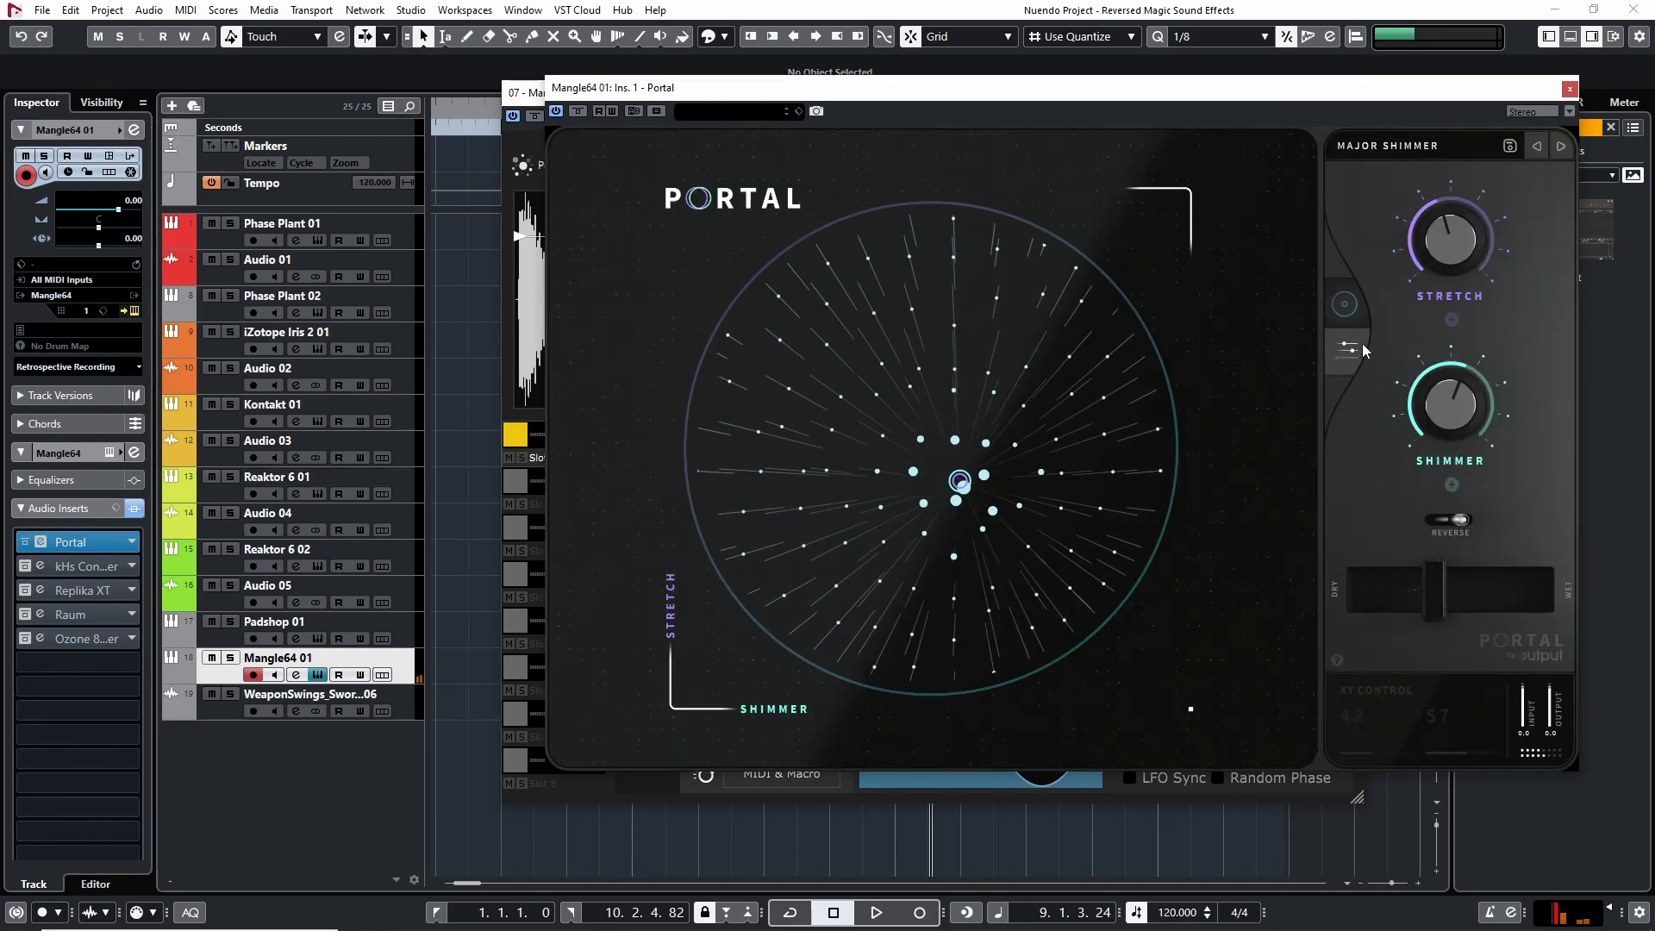
click(1409, 146)
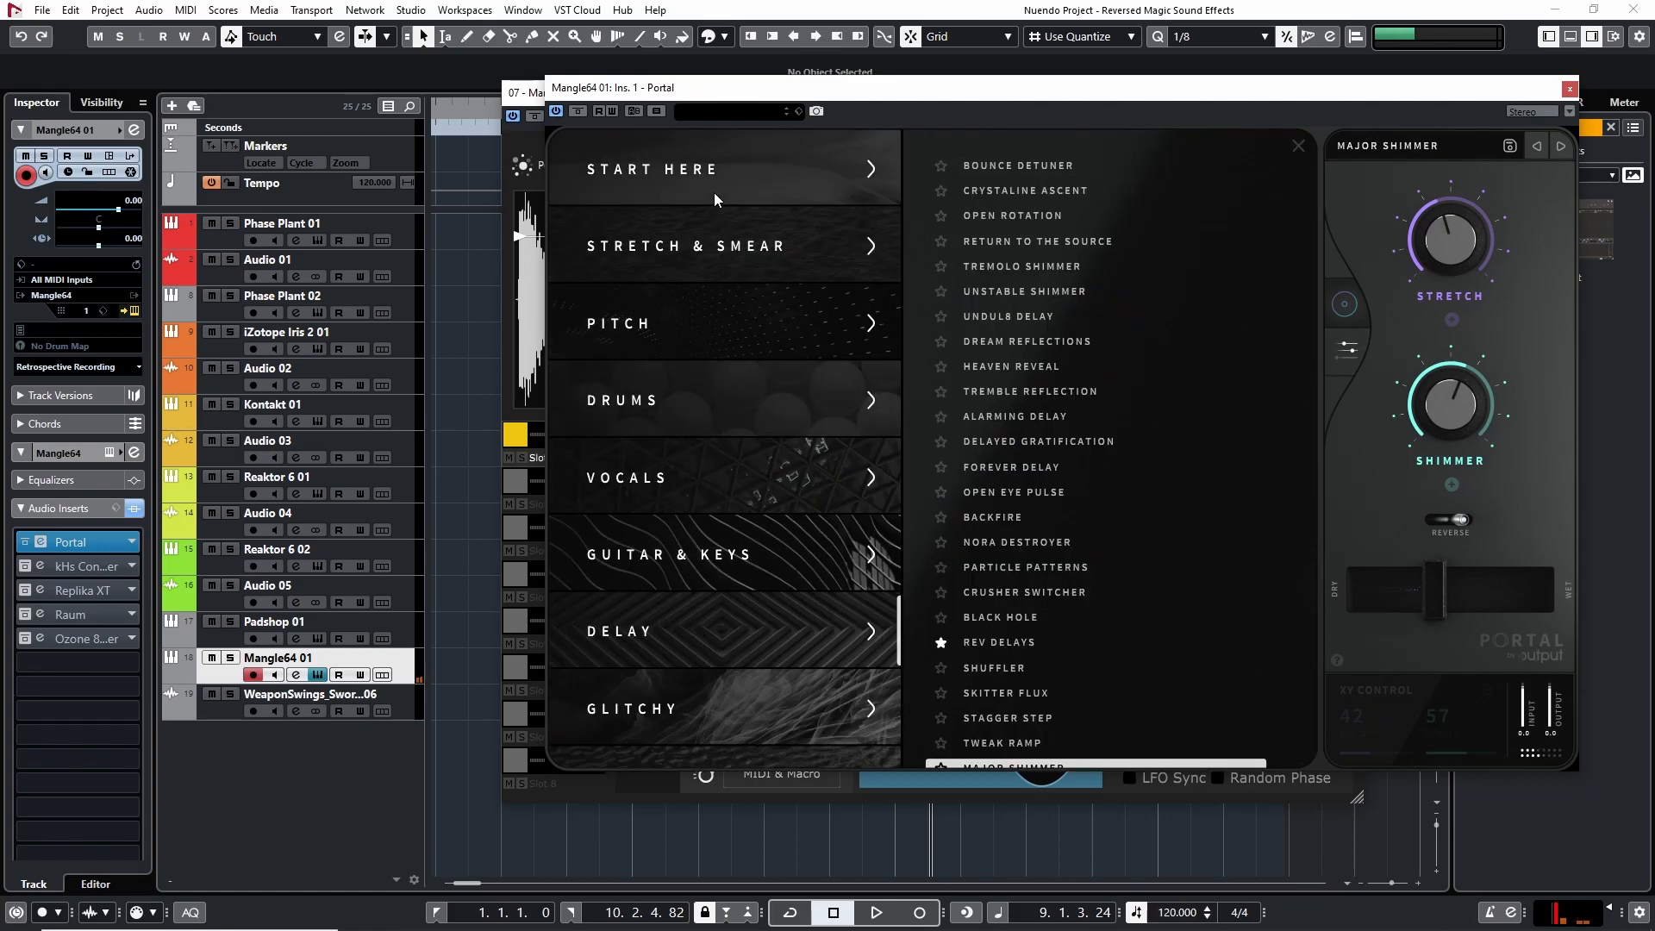
scroll(715, 587, down, 5)
scroll(665, 715, up, 5)
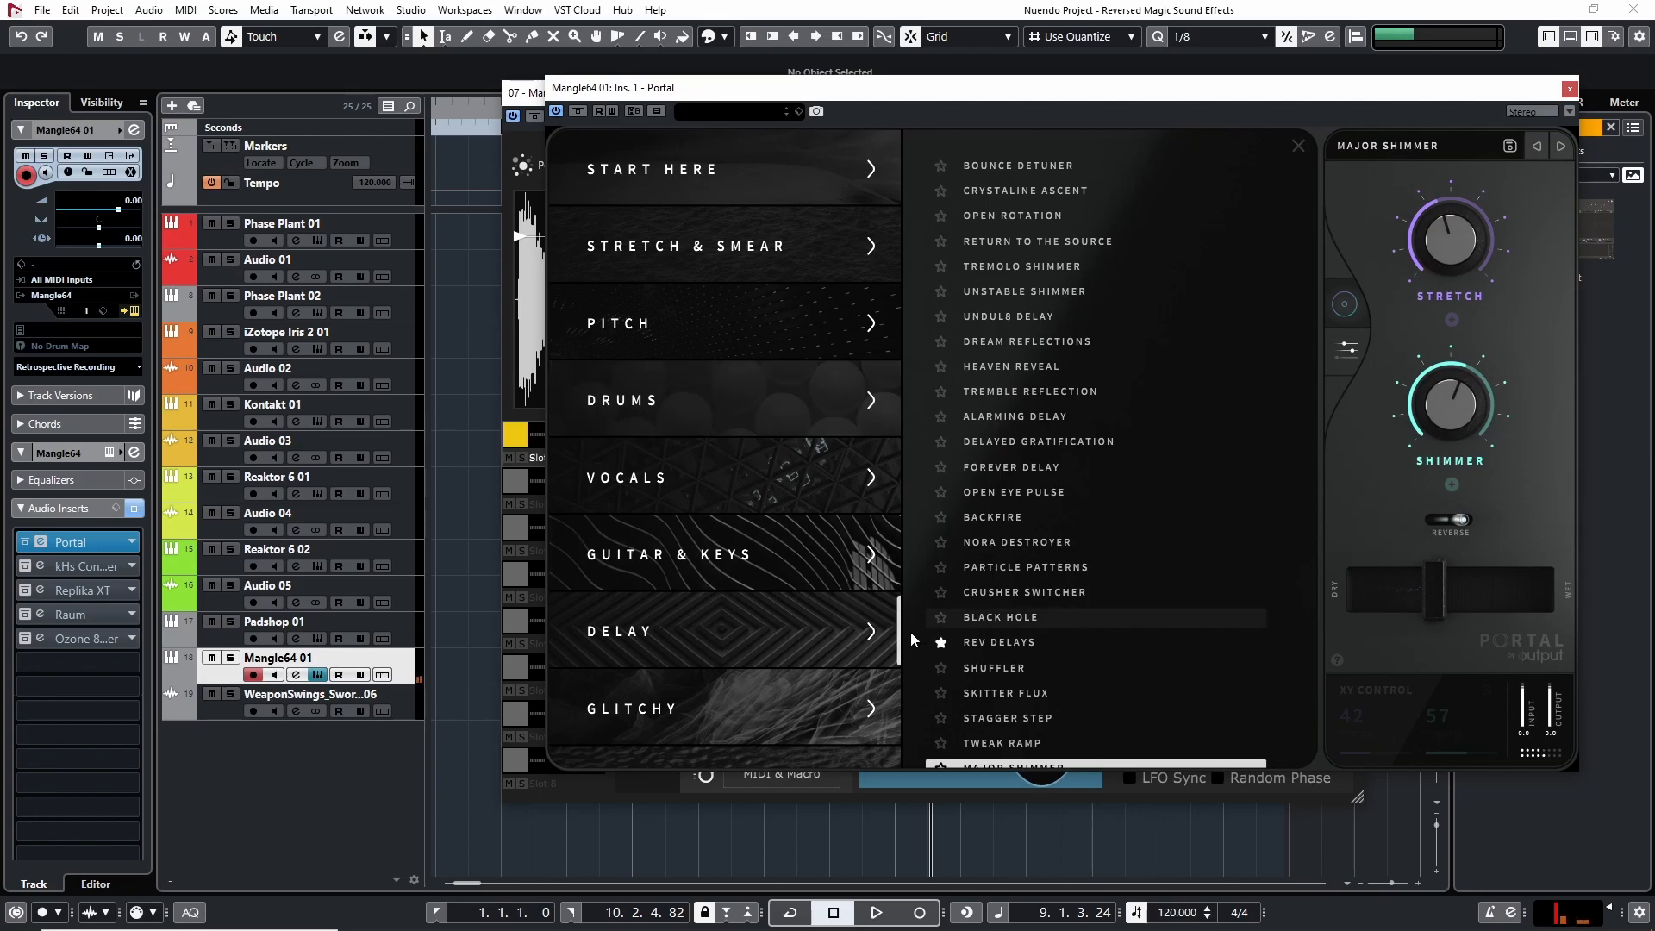
scroll(915, 633, down, 2)
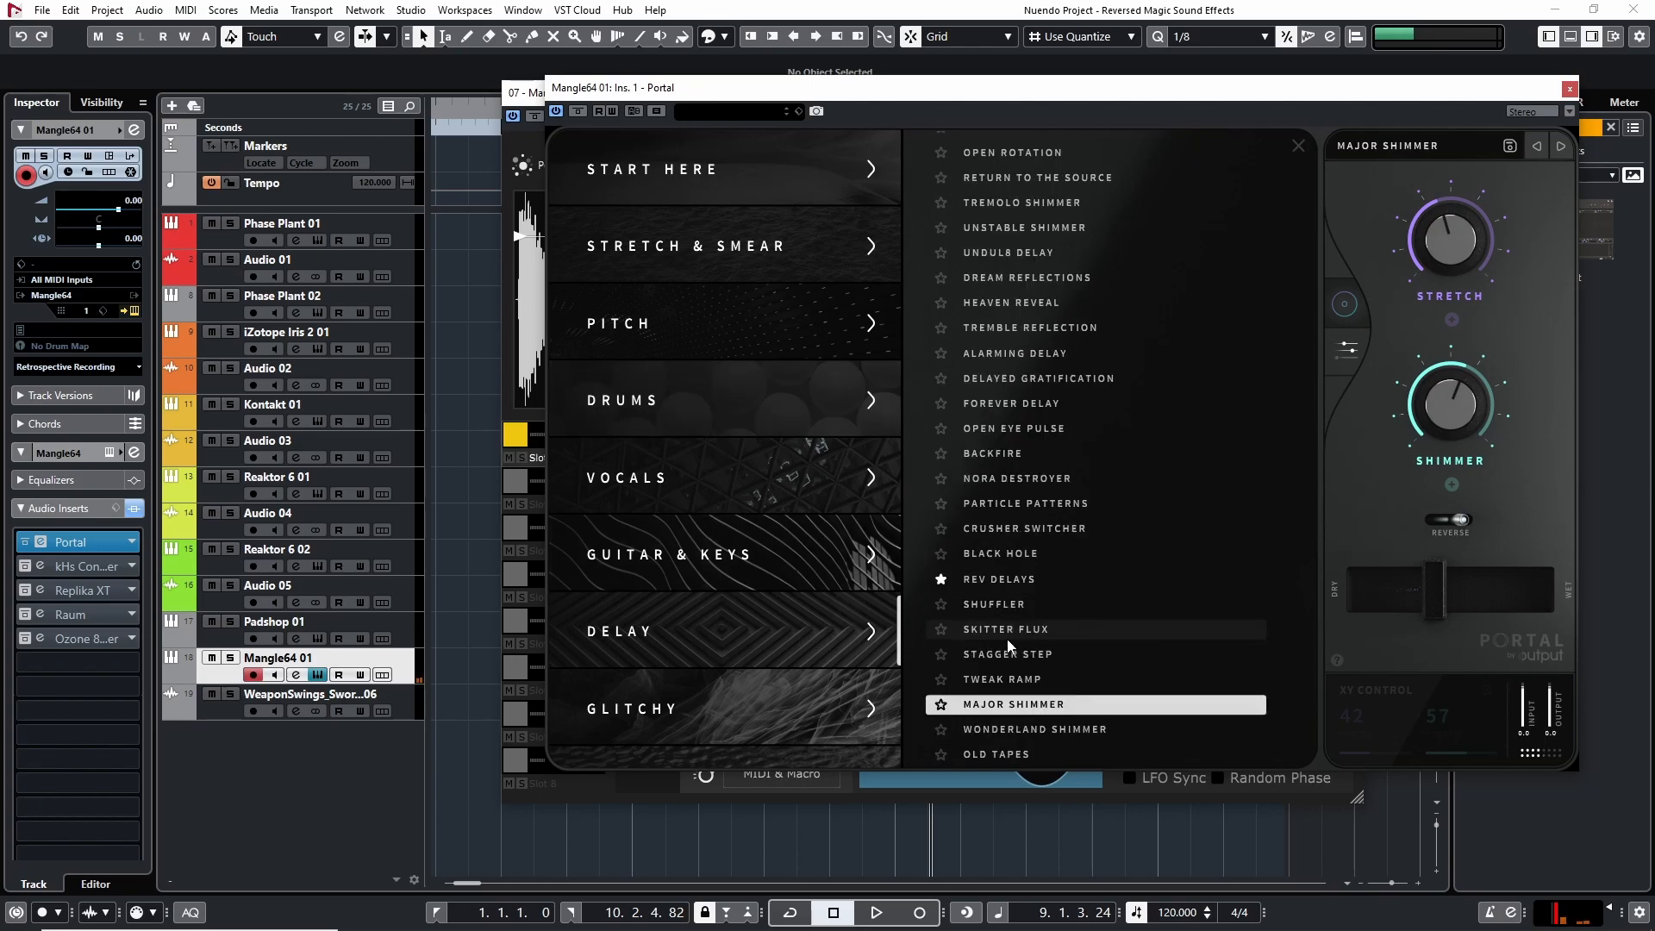
click(1570, 89)
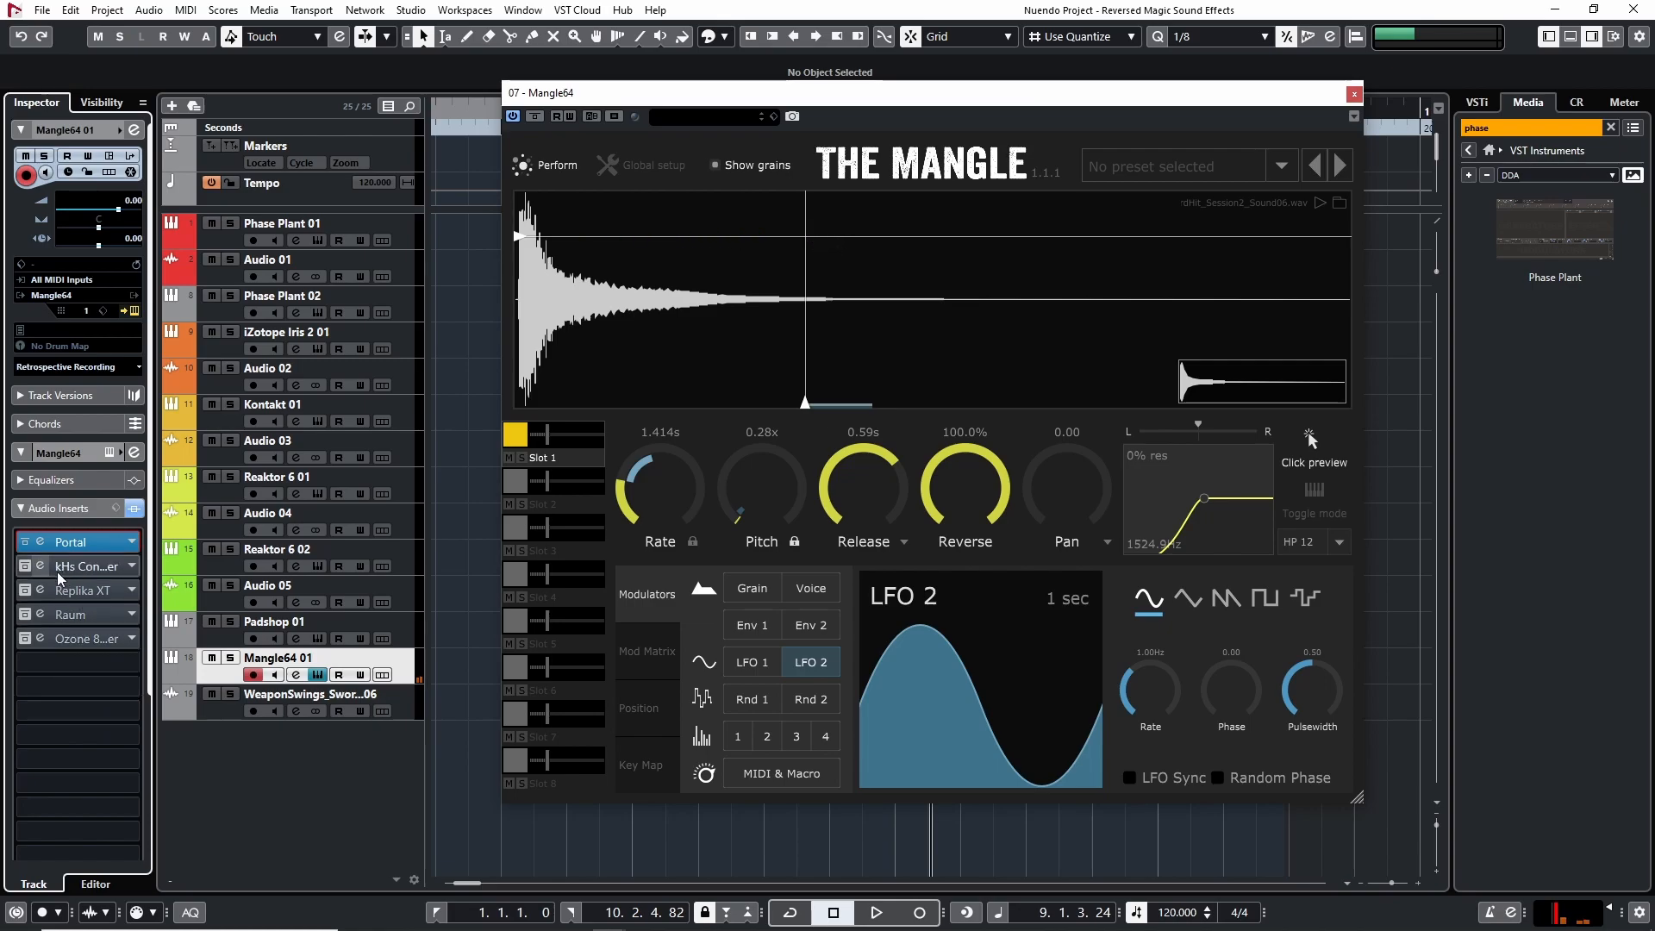
Step: Re-enable the kHs Convolver and Replika XT inserts on the Mangle64 01 track and check their settings
click(82, 566)
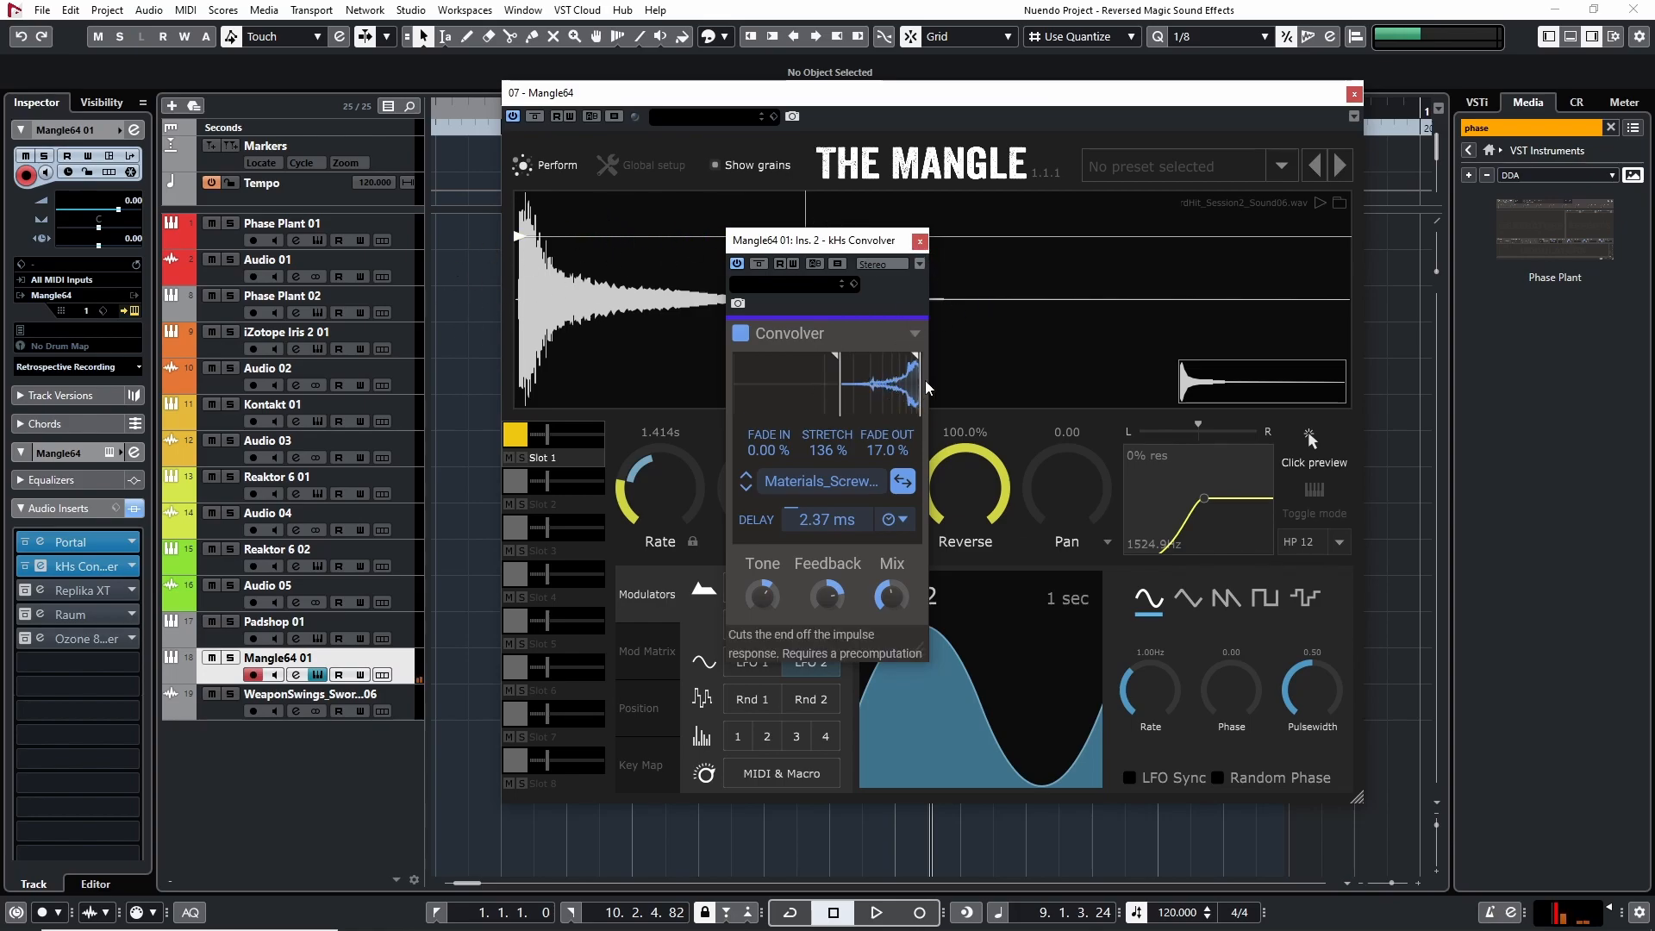
click(920, 240)
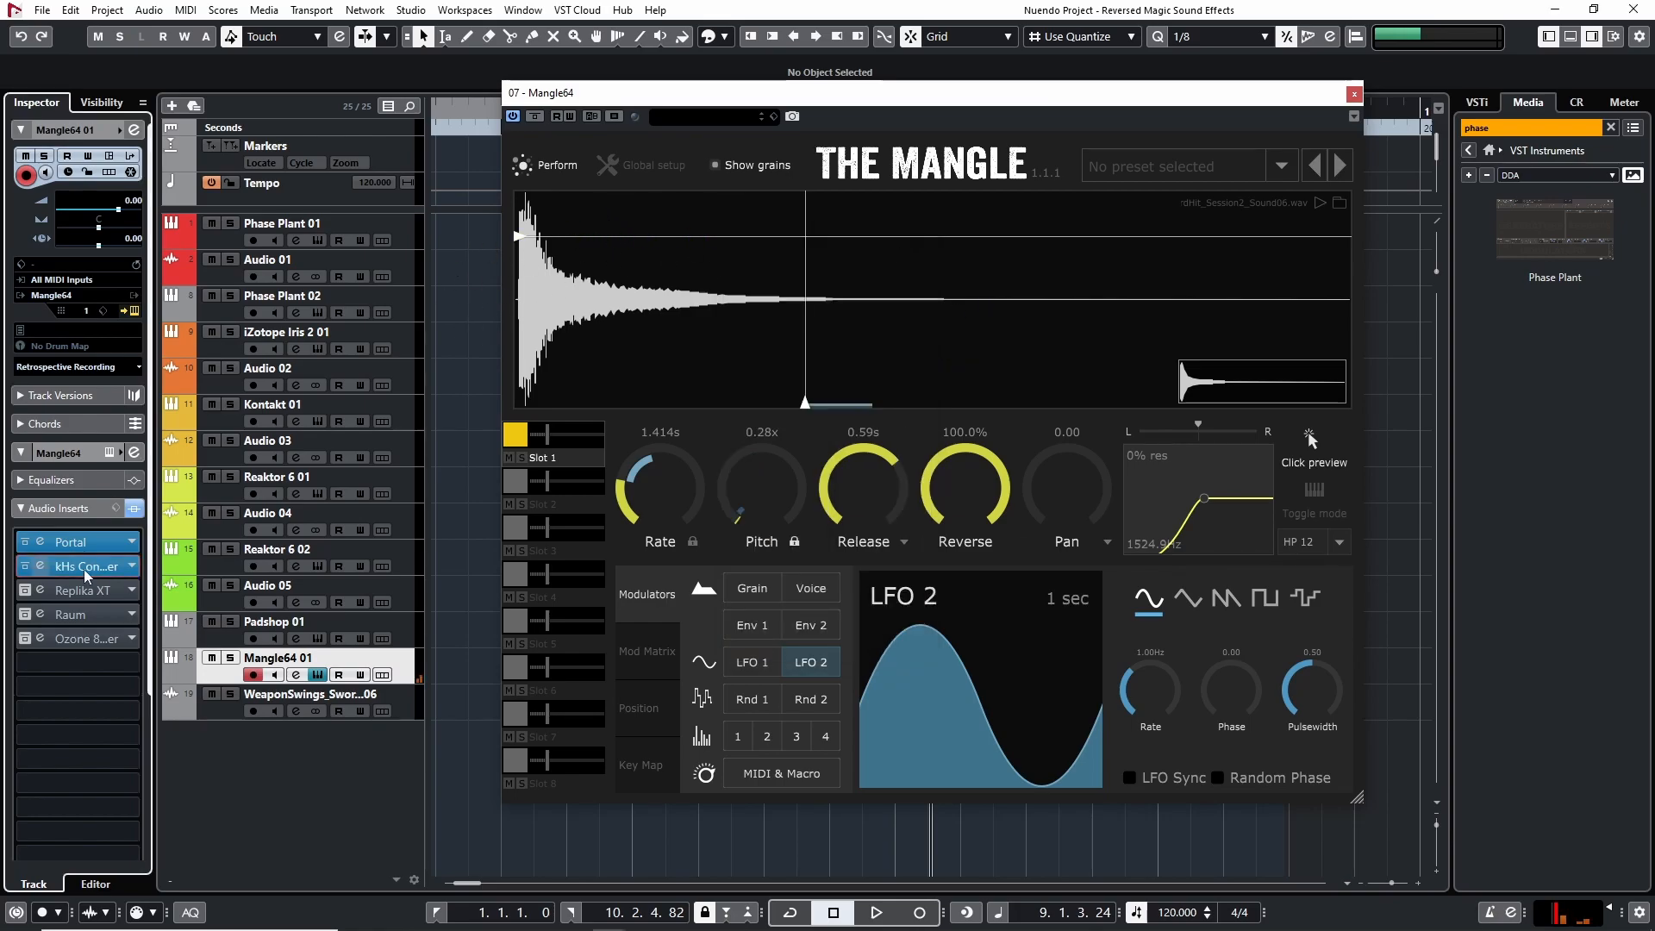
click(39, 590)
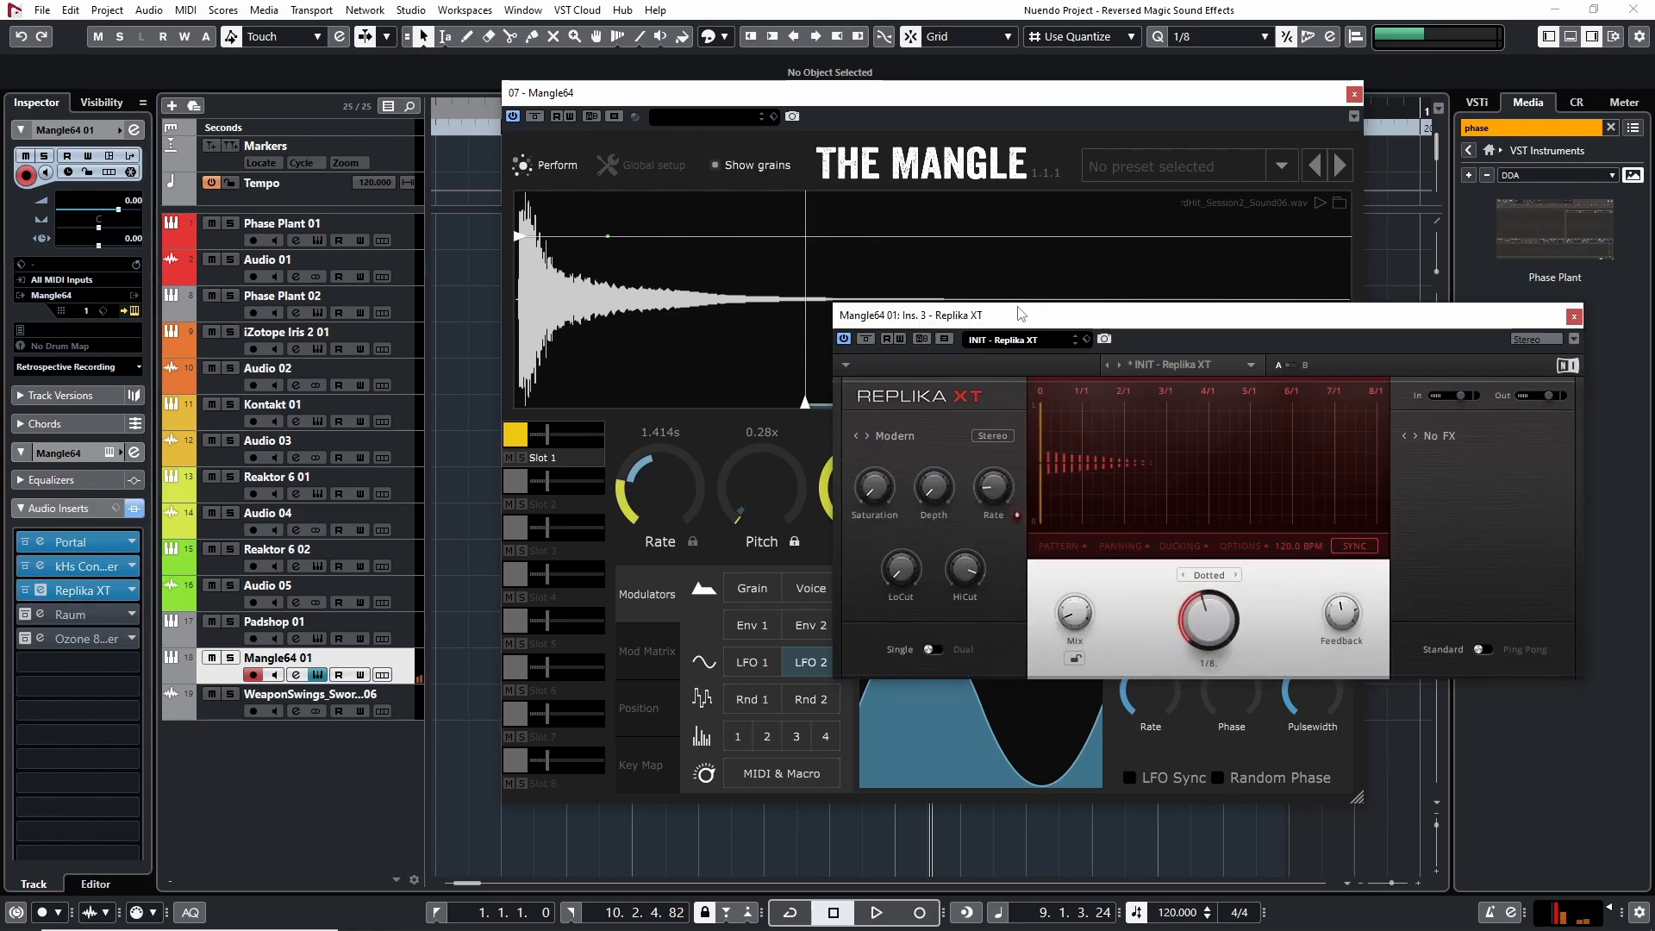
Step: Re-enable the Raum reverb insert and view its Airy reverb settings
click(25, 614)
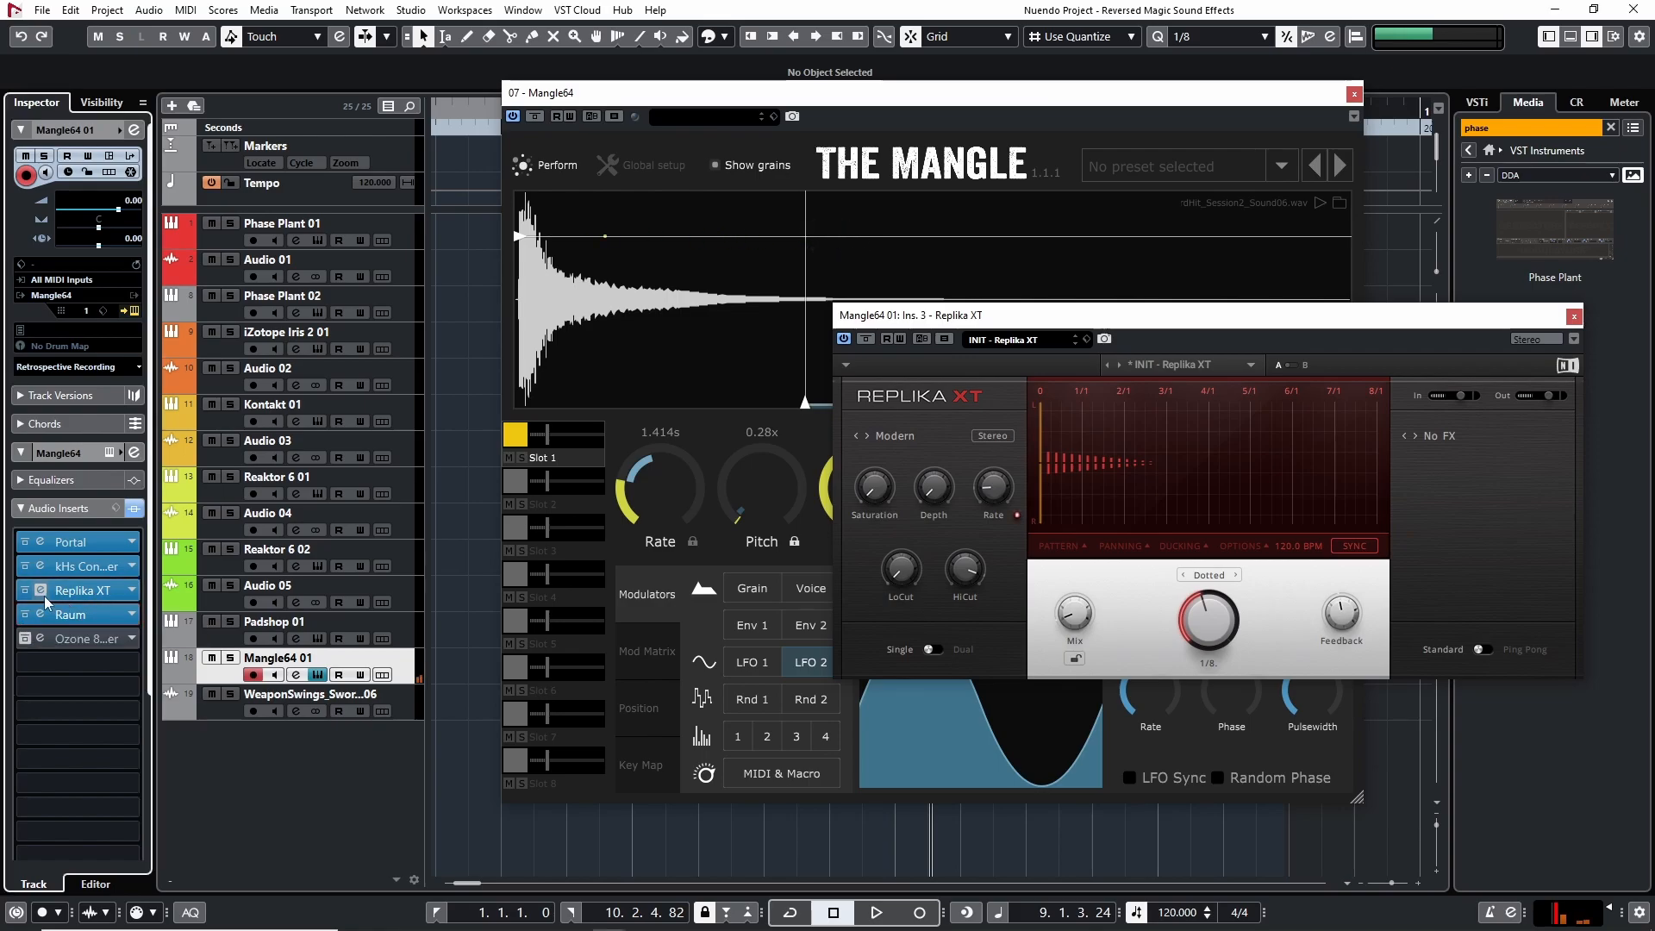
click(90, 617)
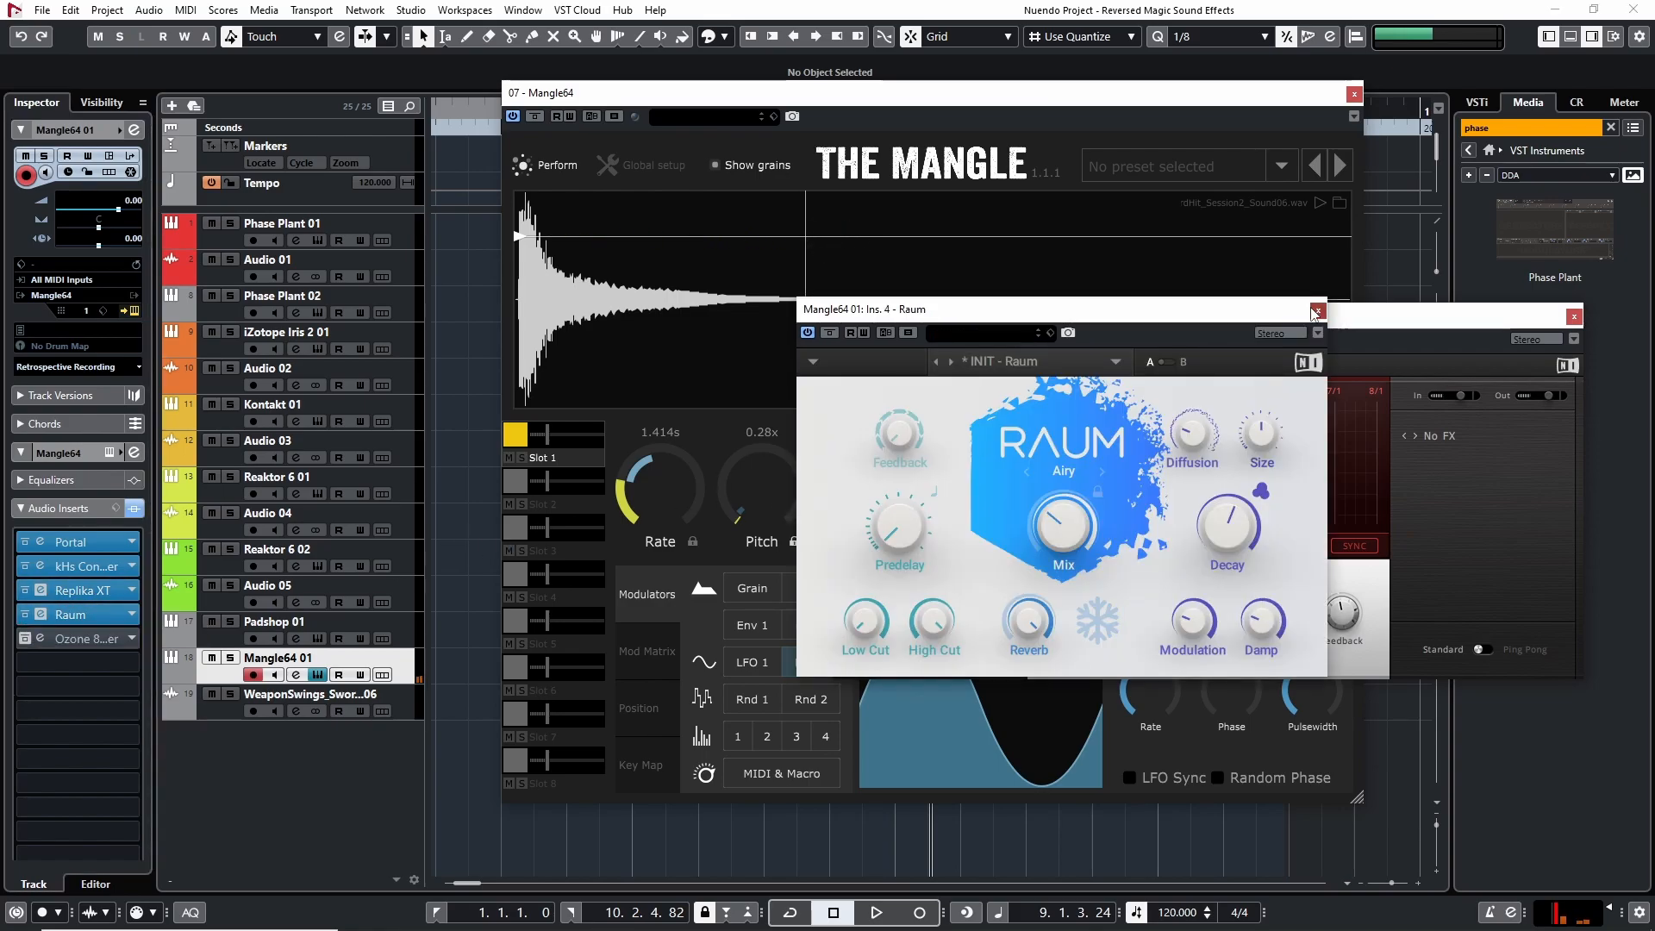
click(1318, 313)
mouse_move(1087, 613)
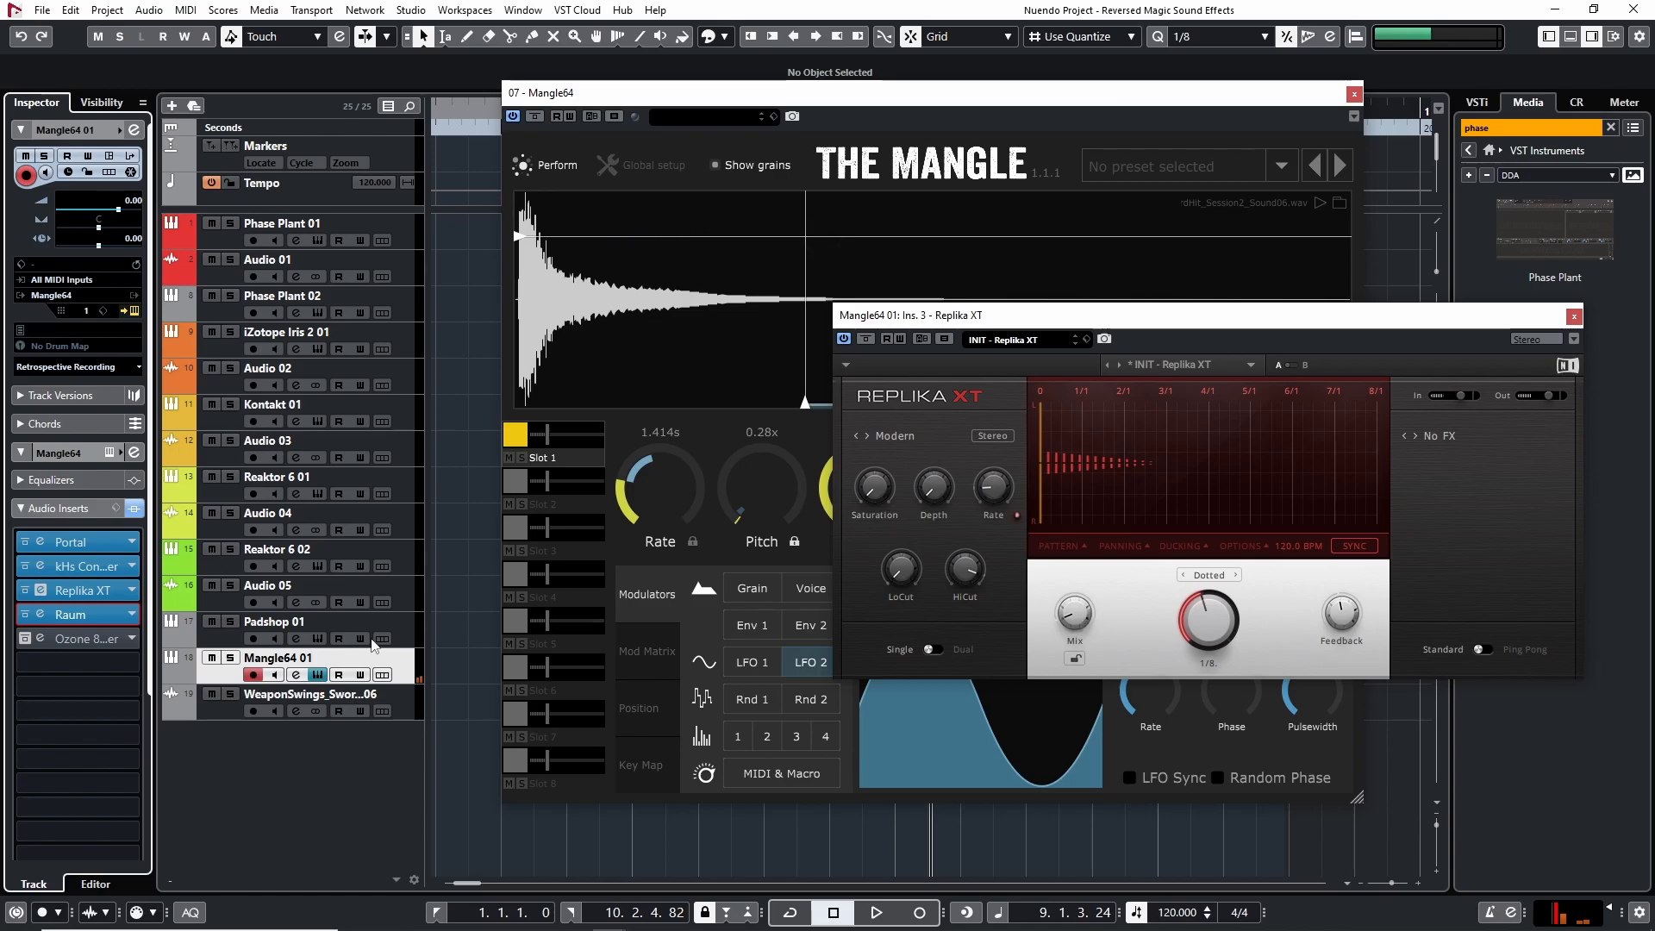
Step: Re-enable the Ozone 8 insert, switching its bypass on and off once to compare the sound
click(26, 639)
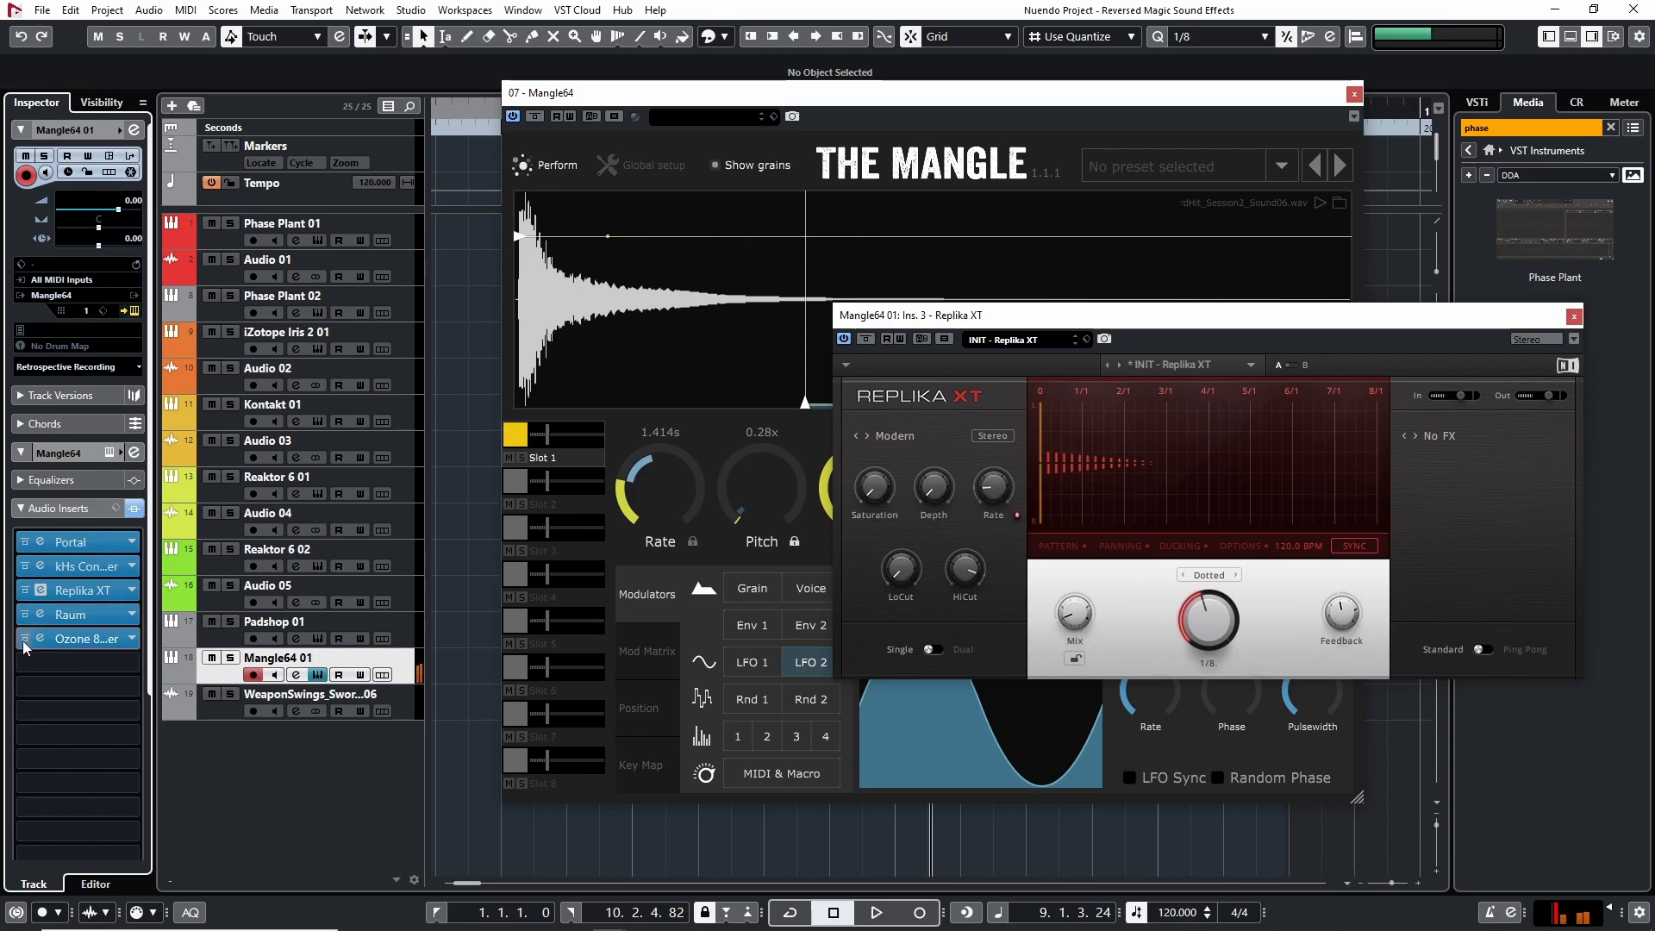
click(25, 639)
click(26, 638)
Step: Close the Replika XT and The Mangle windows and return to the project arrangement
click(1574, 317)
click(1305, 248)
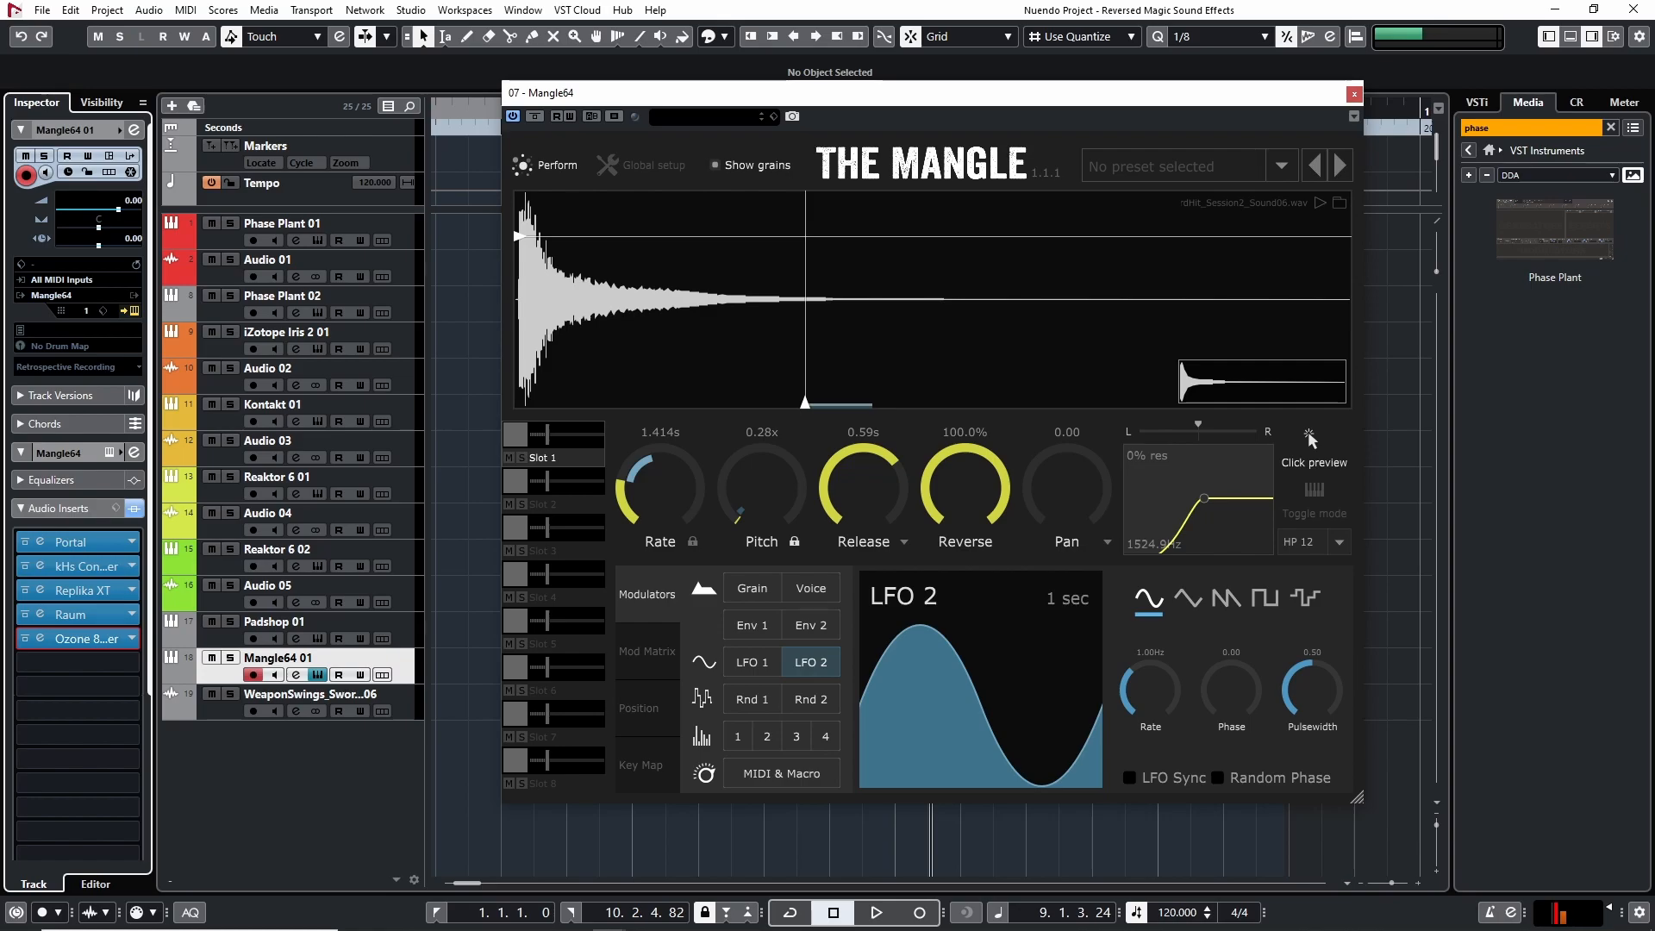
click(1354, 94)
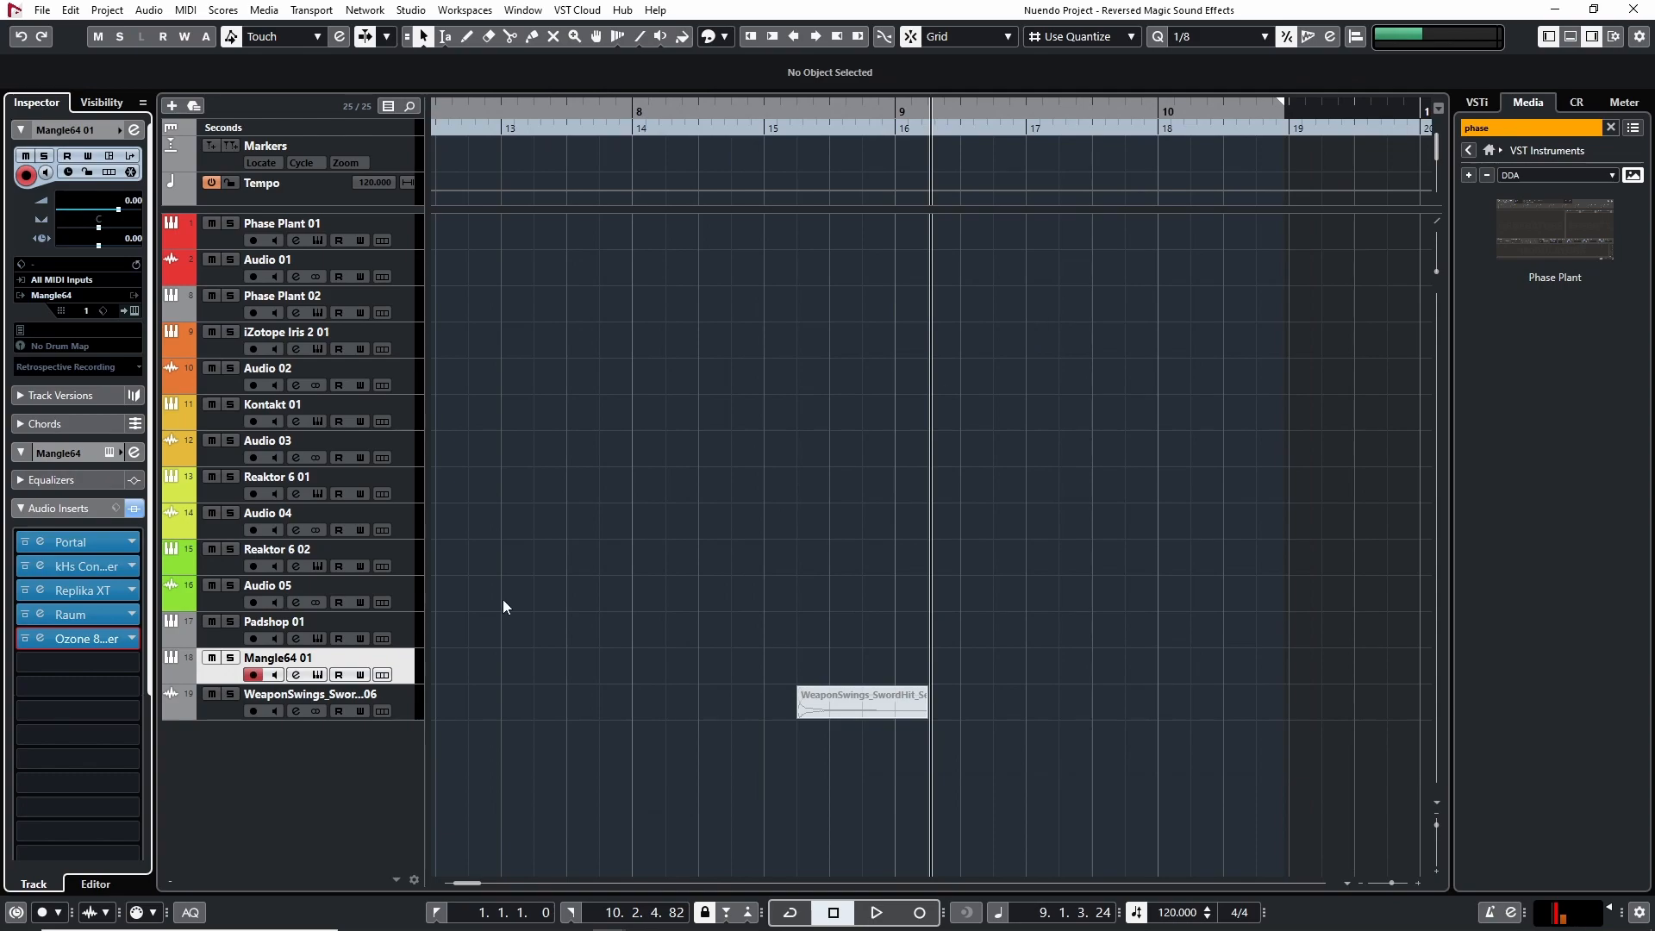
click(696, 566)
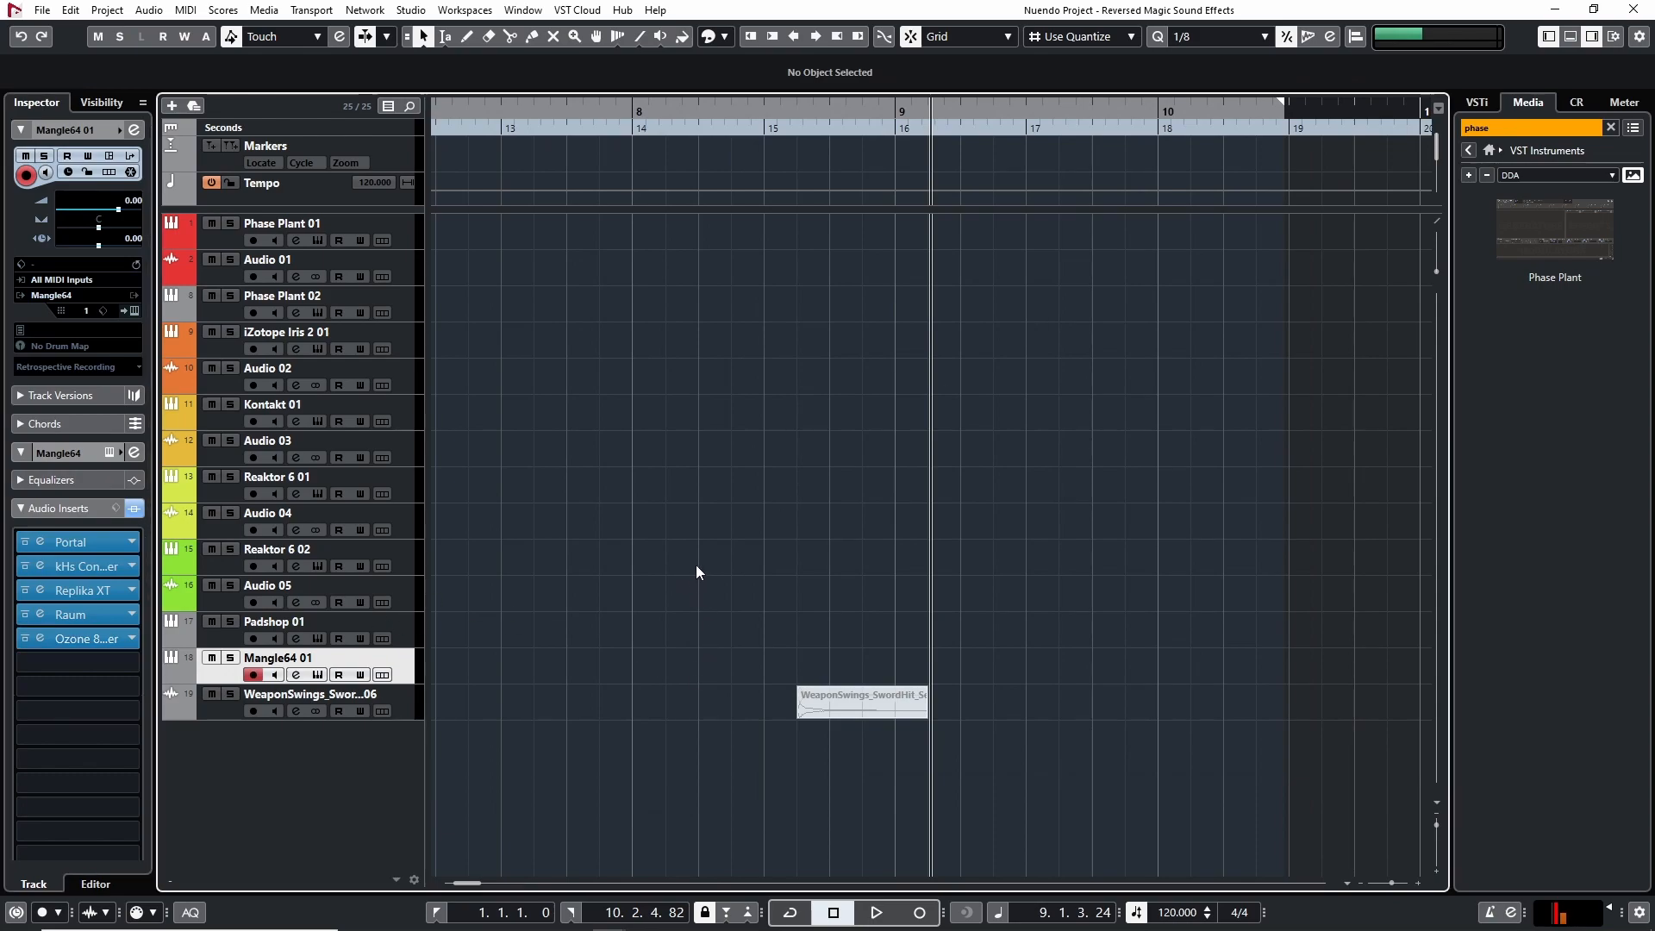